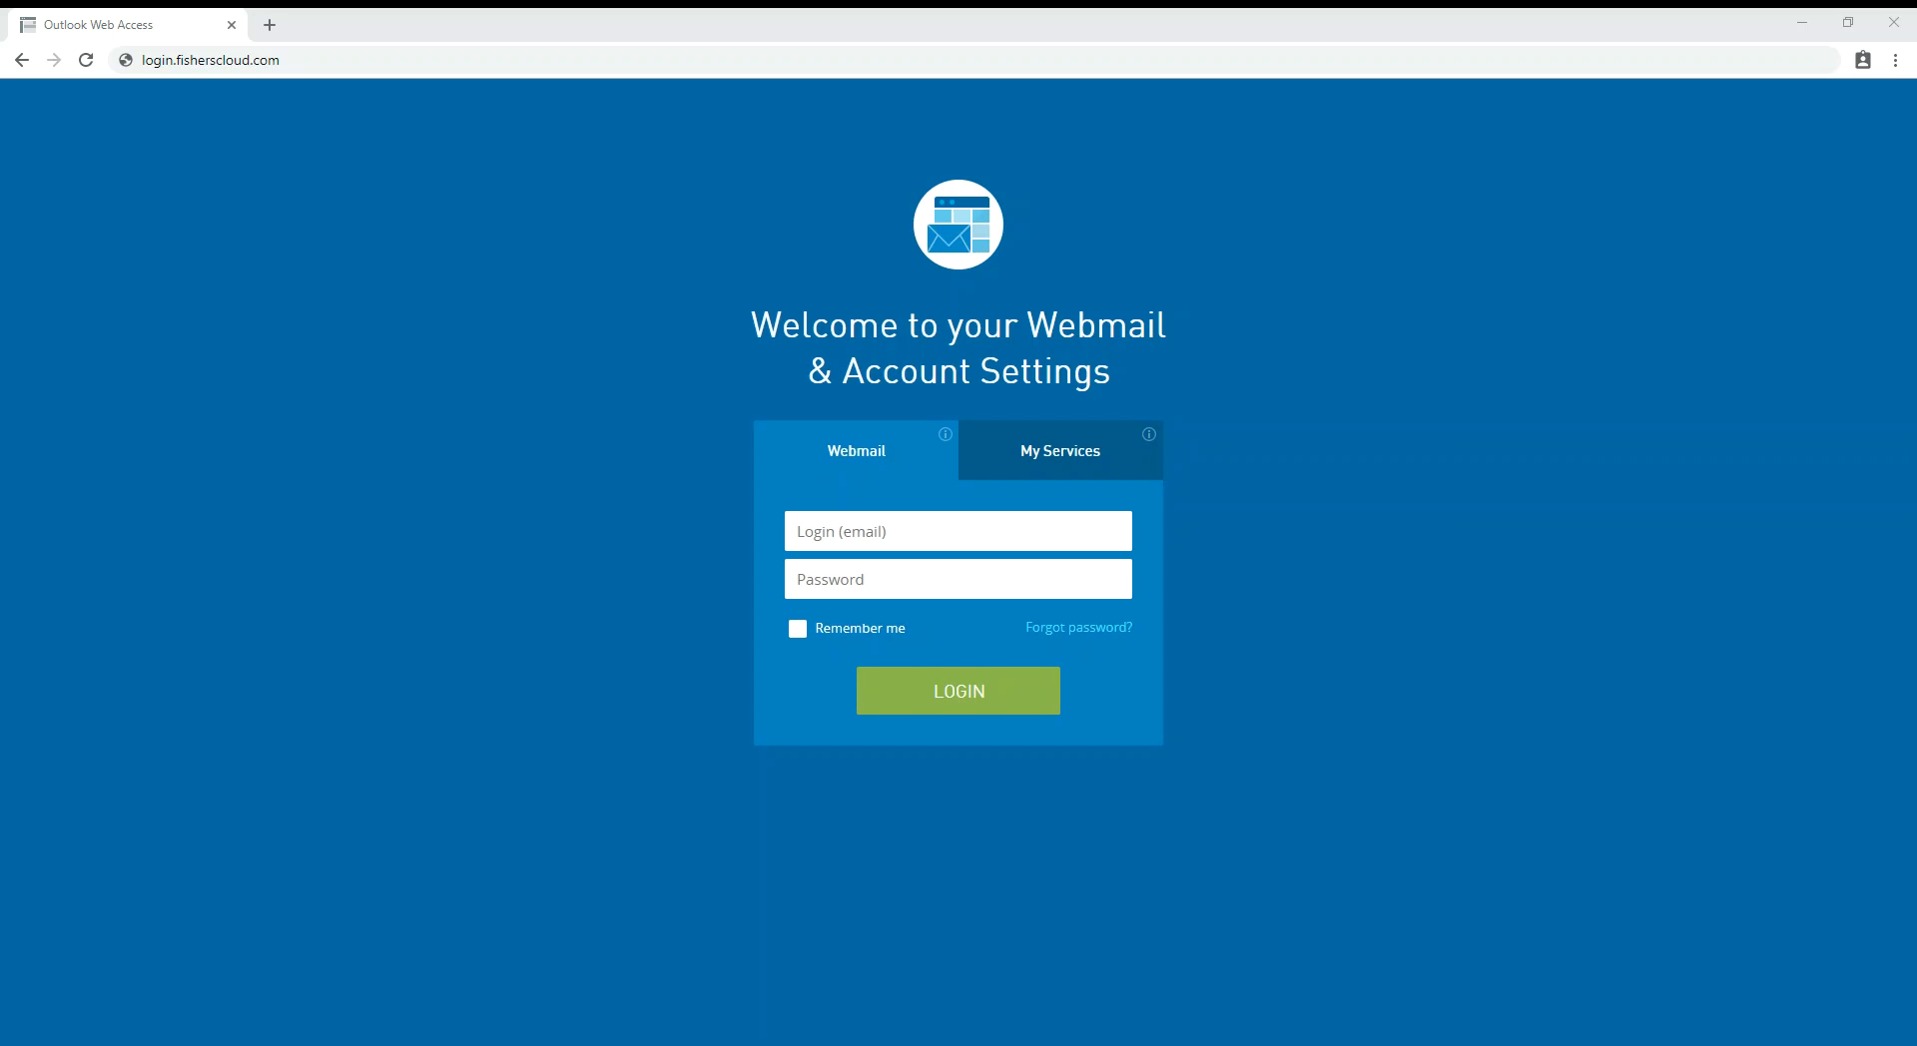
Step: Log in to My Services with the login email address and the account password
{"action": "left_click", "coordinate": [285, 62]}
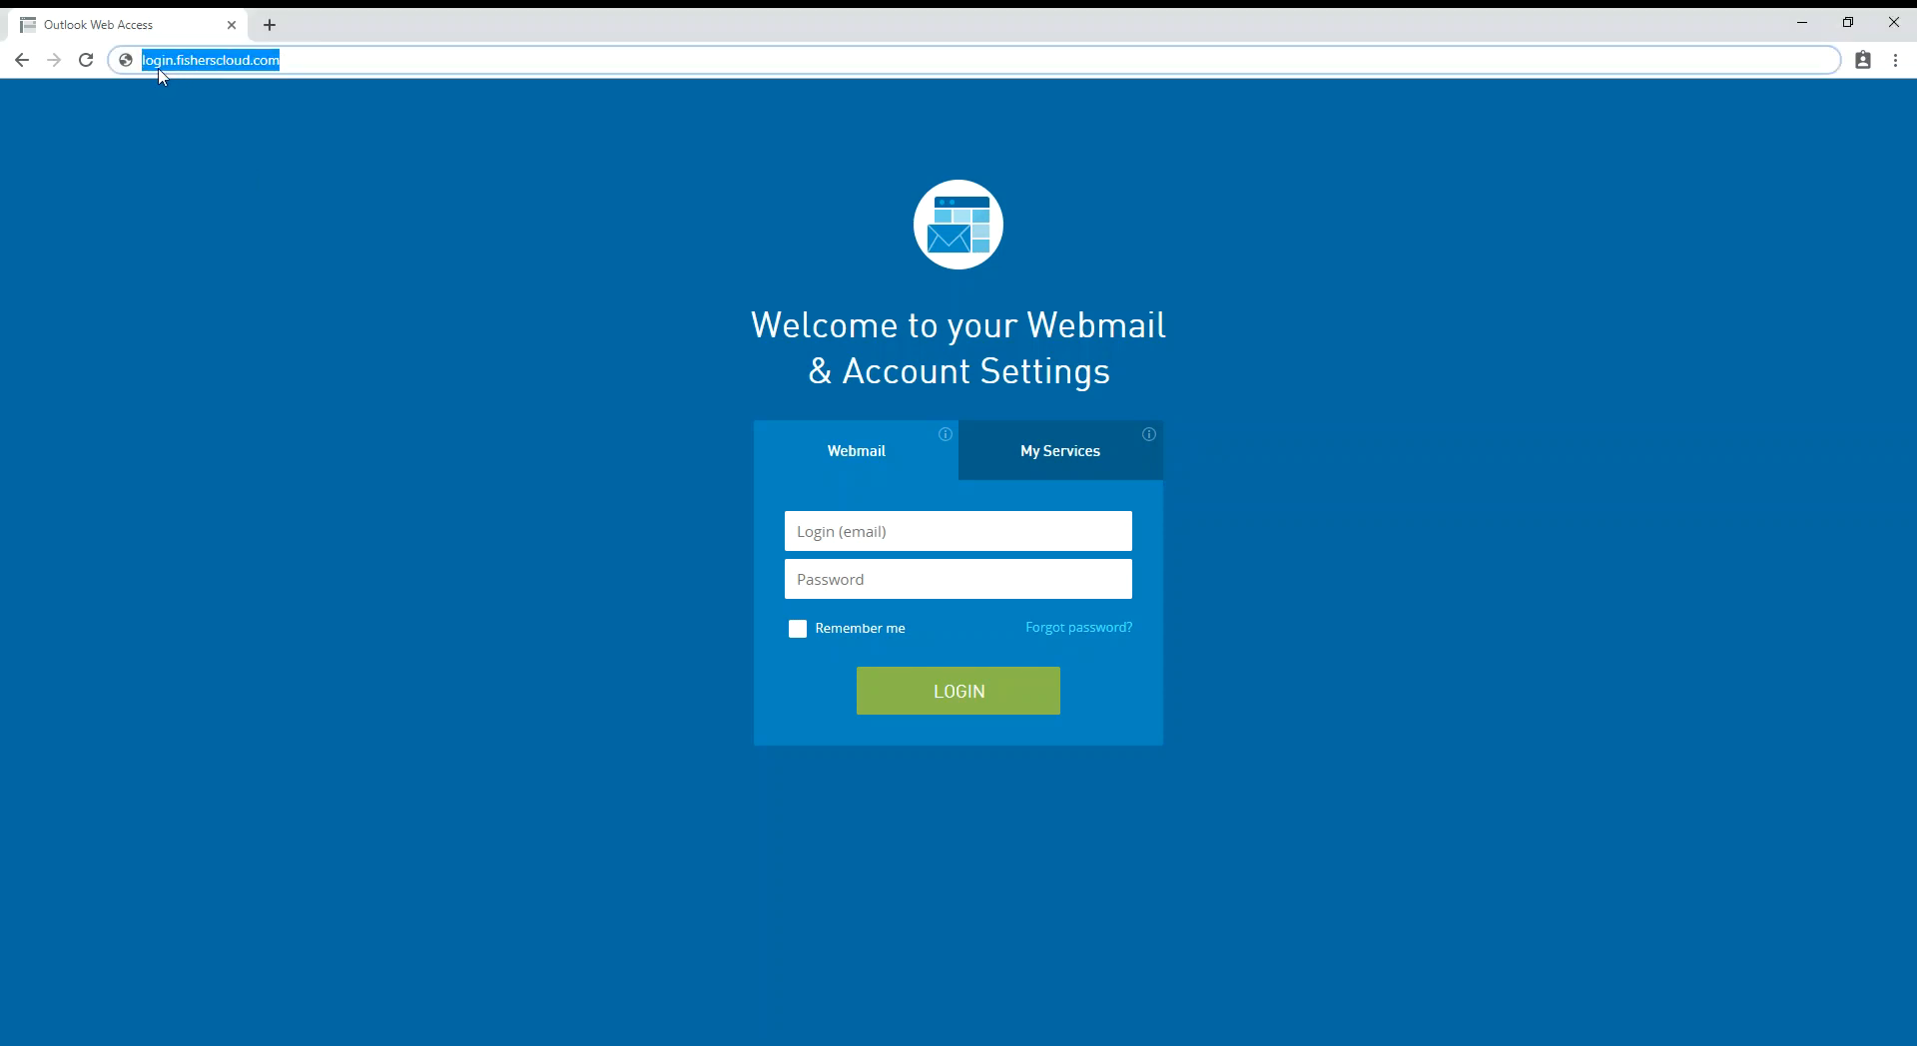
{"action": "left_click", "coordinate": [324, 64]}
{"action": "left_click", "coordinate": [1498, 545]}
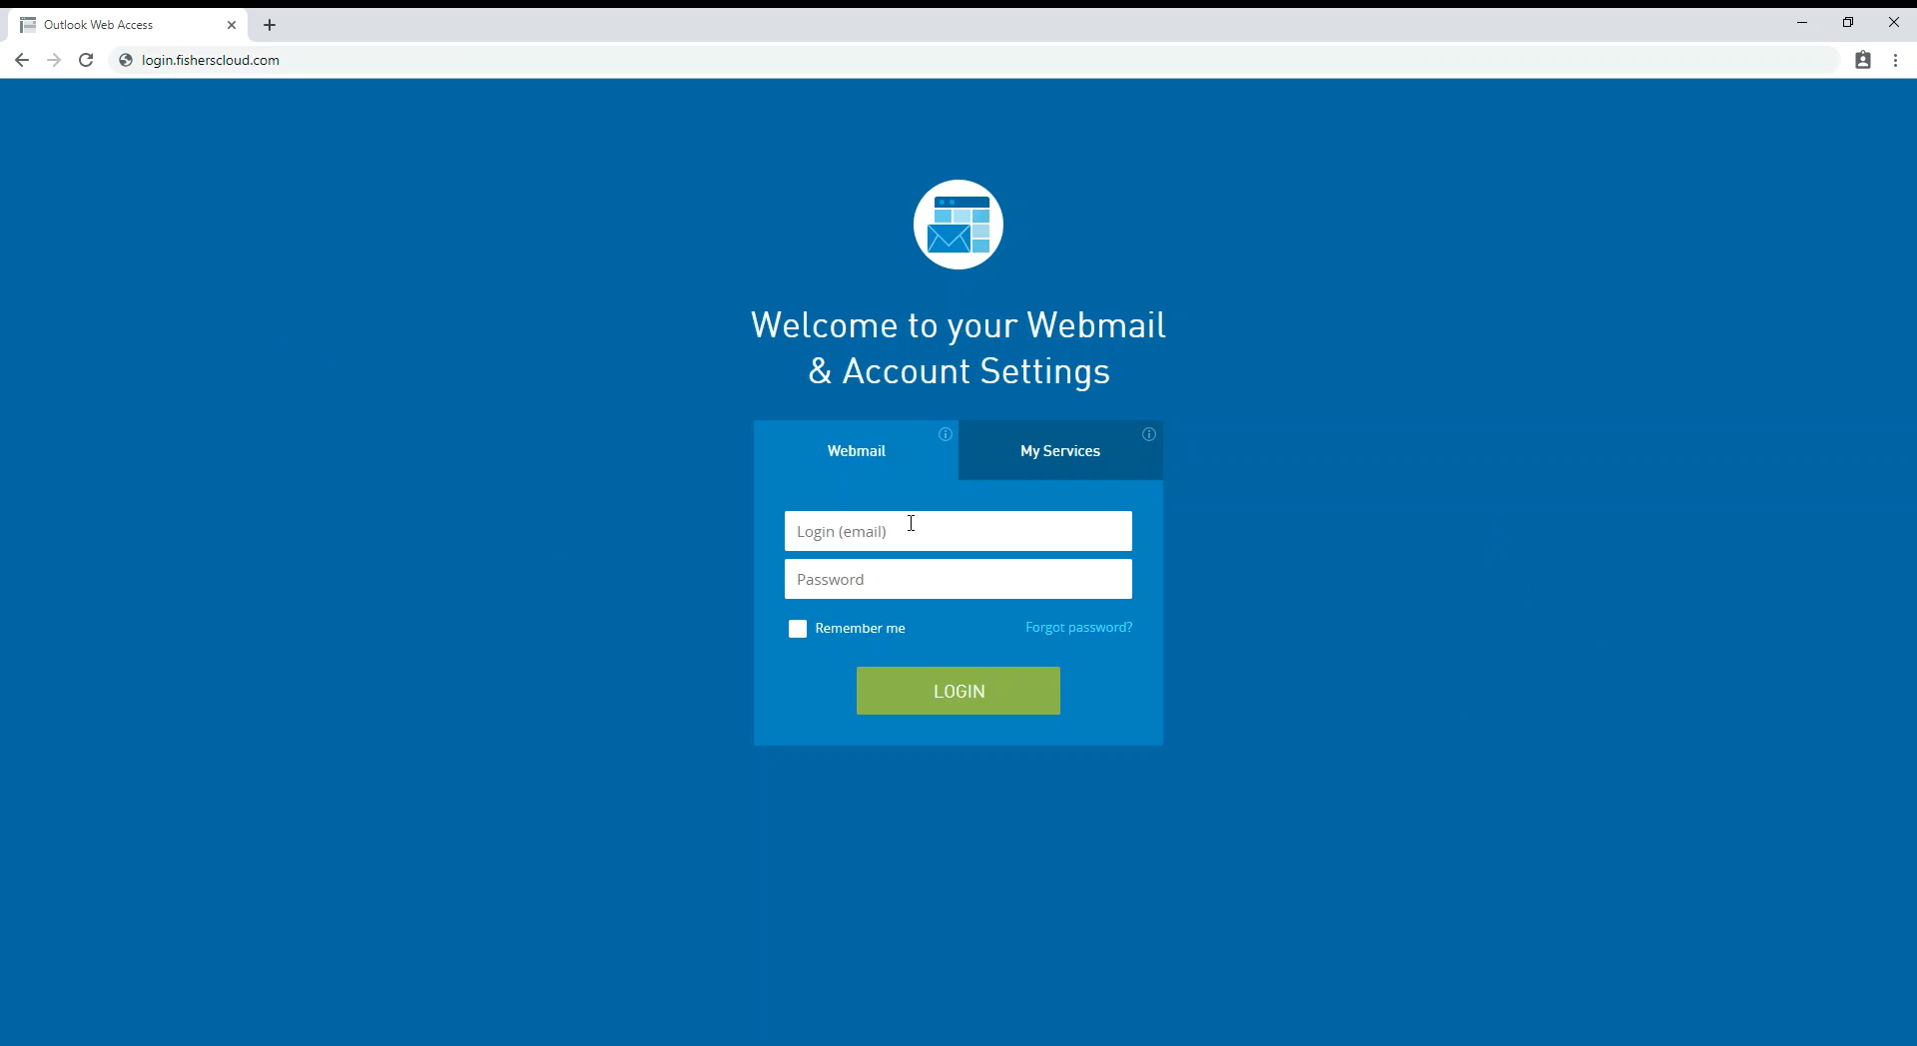
{"action": "left_click", "coordinate": [1049, 464]}
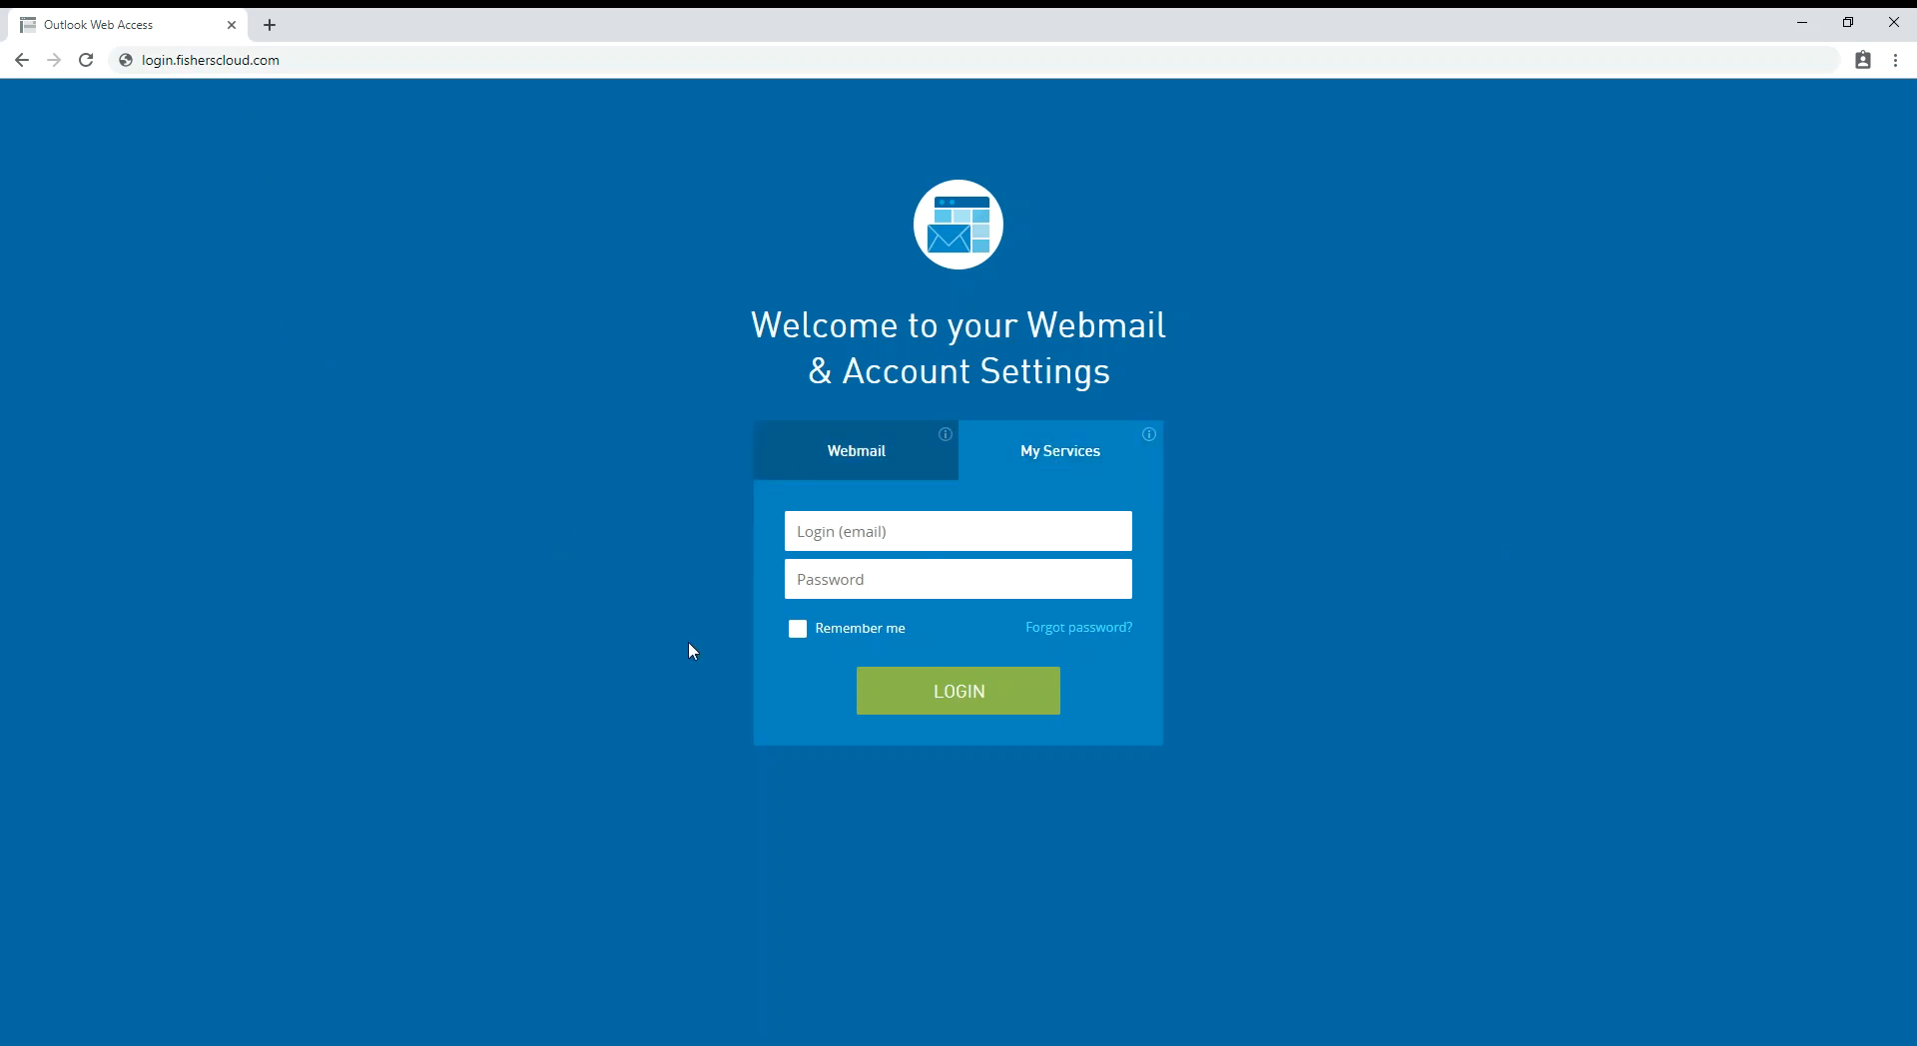
{"action": "key", "text": "ctrl+v"}
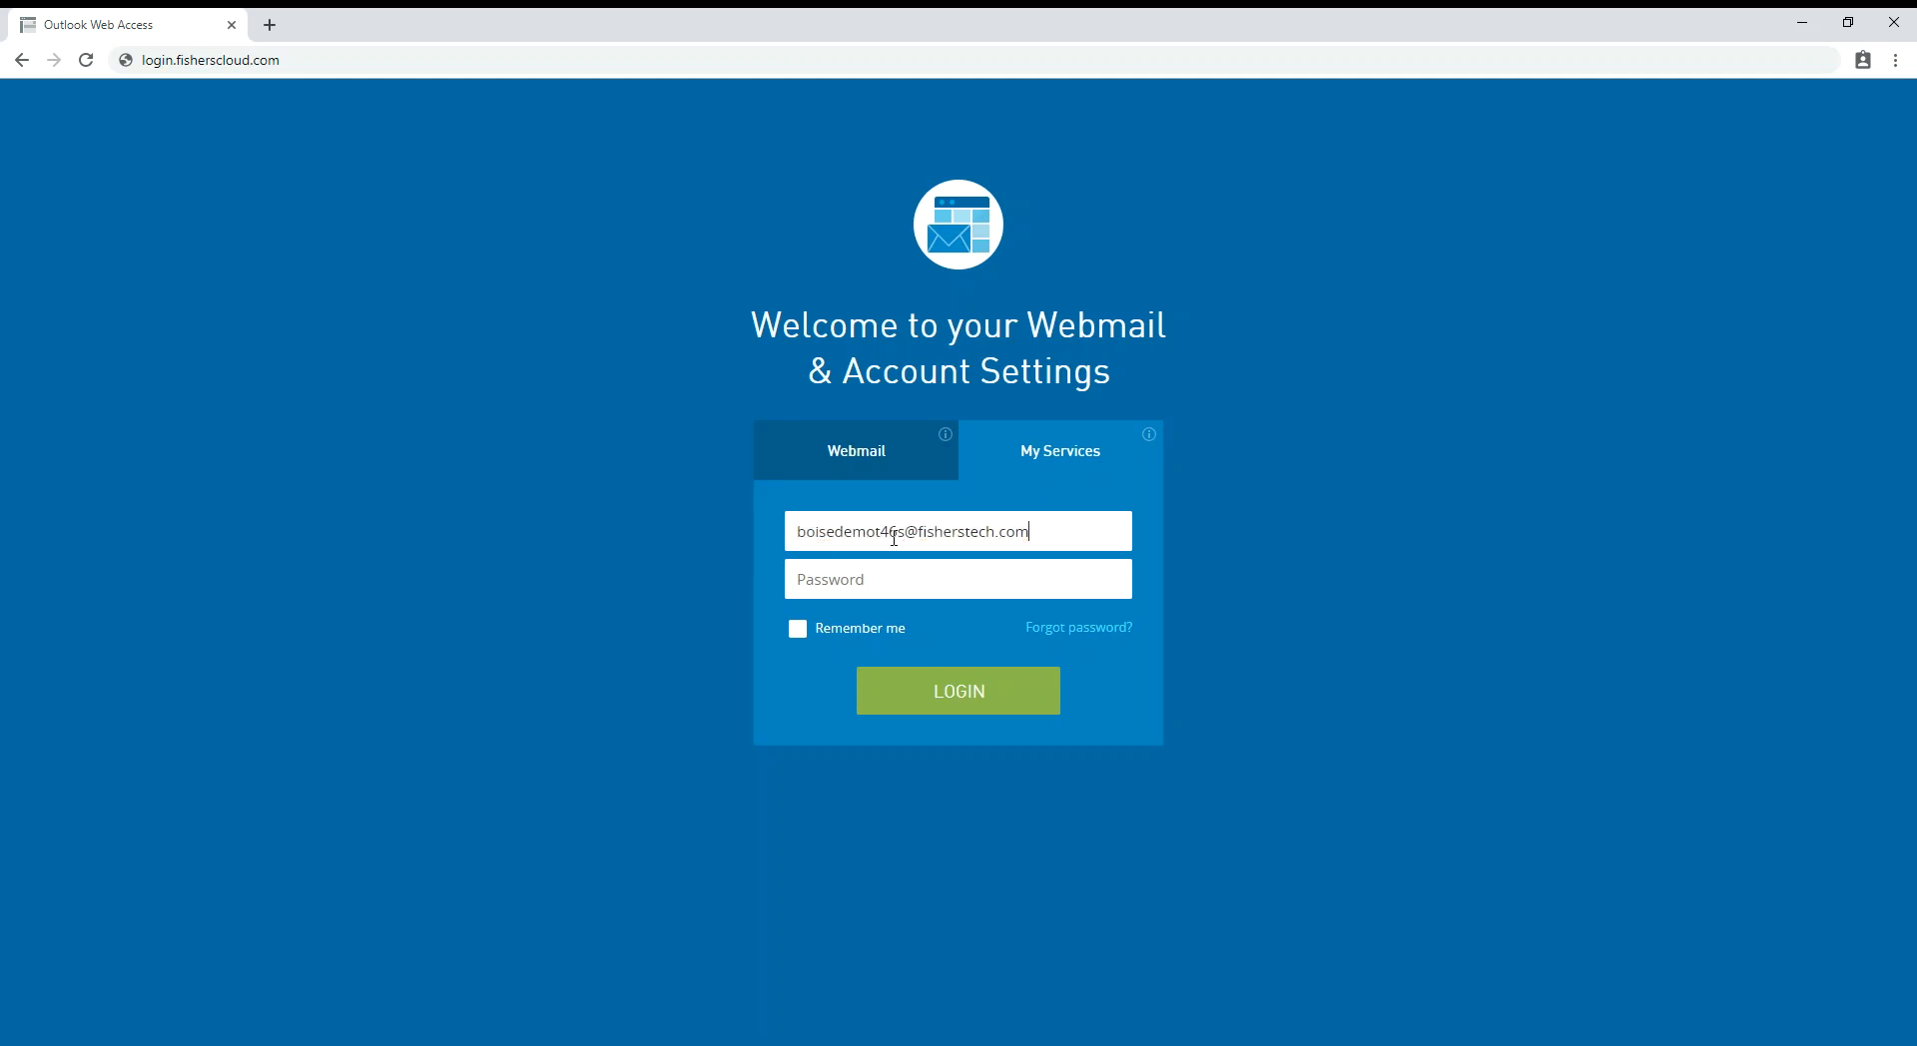
{"action": "left_click", "coordinate": [881, 576]}
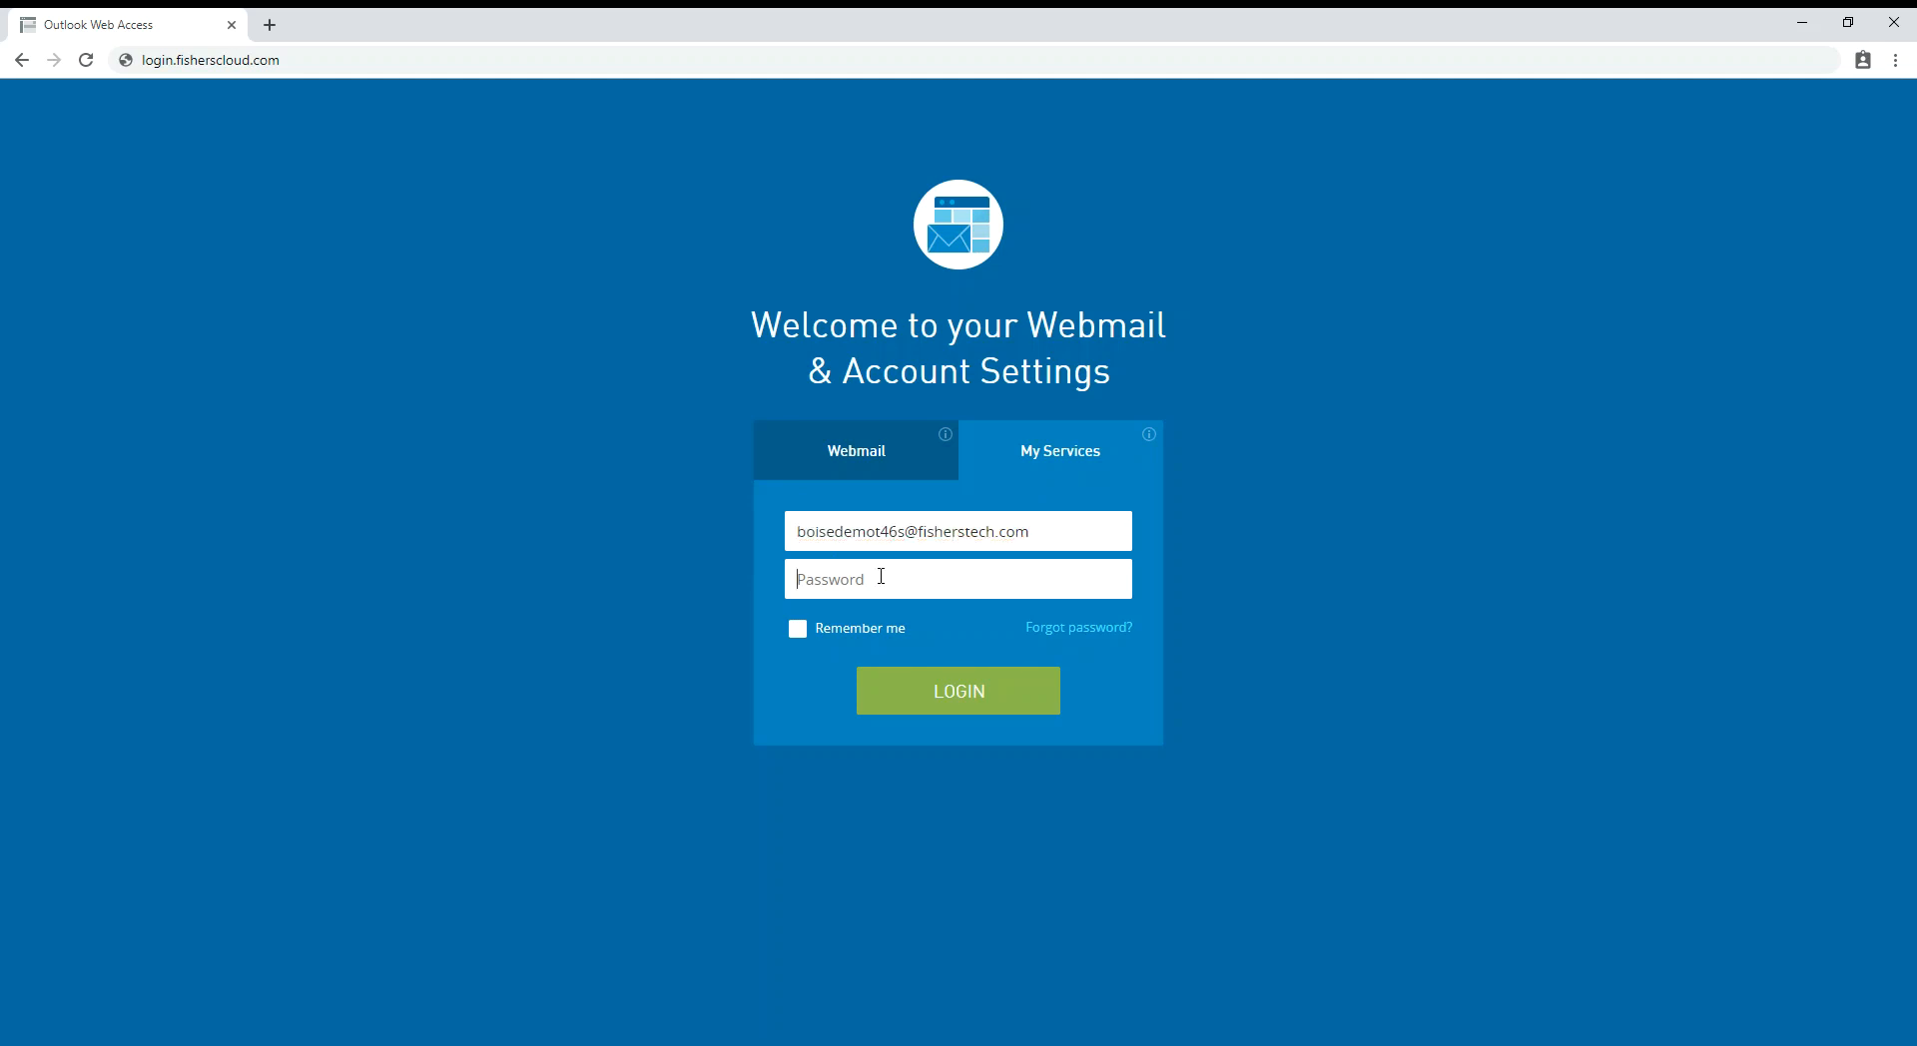
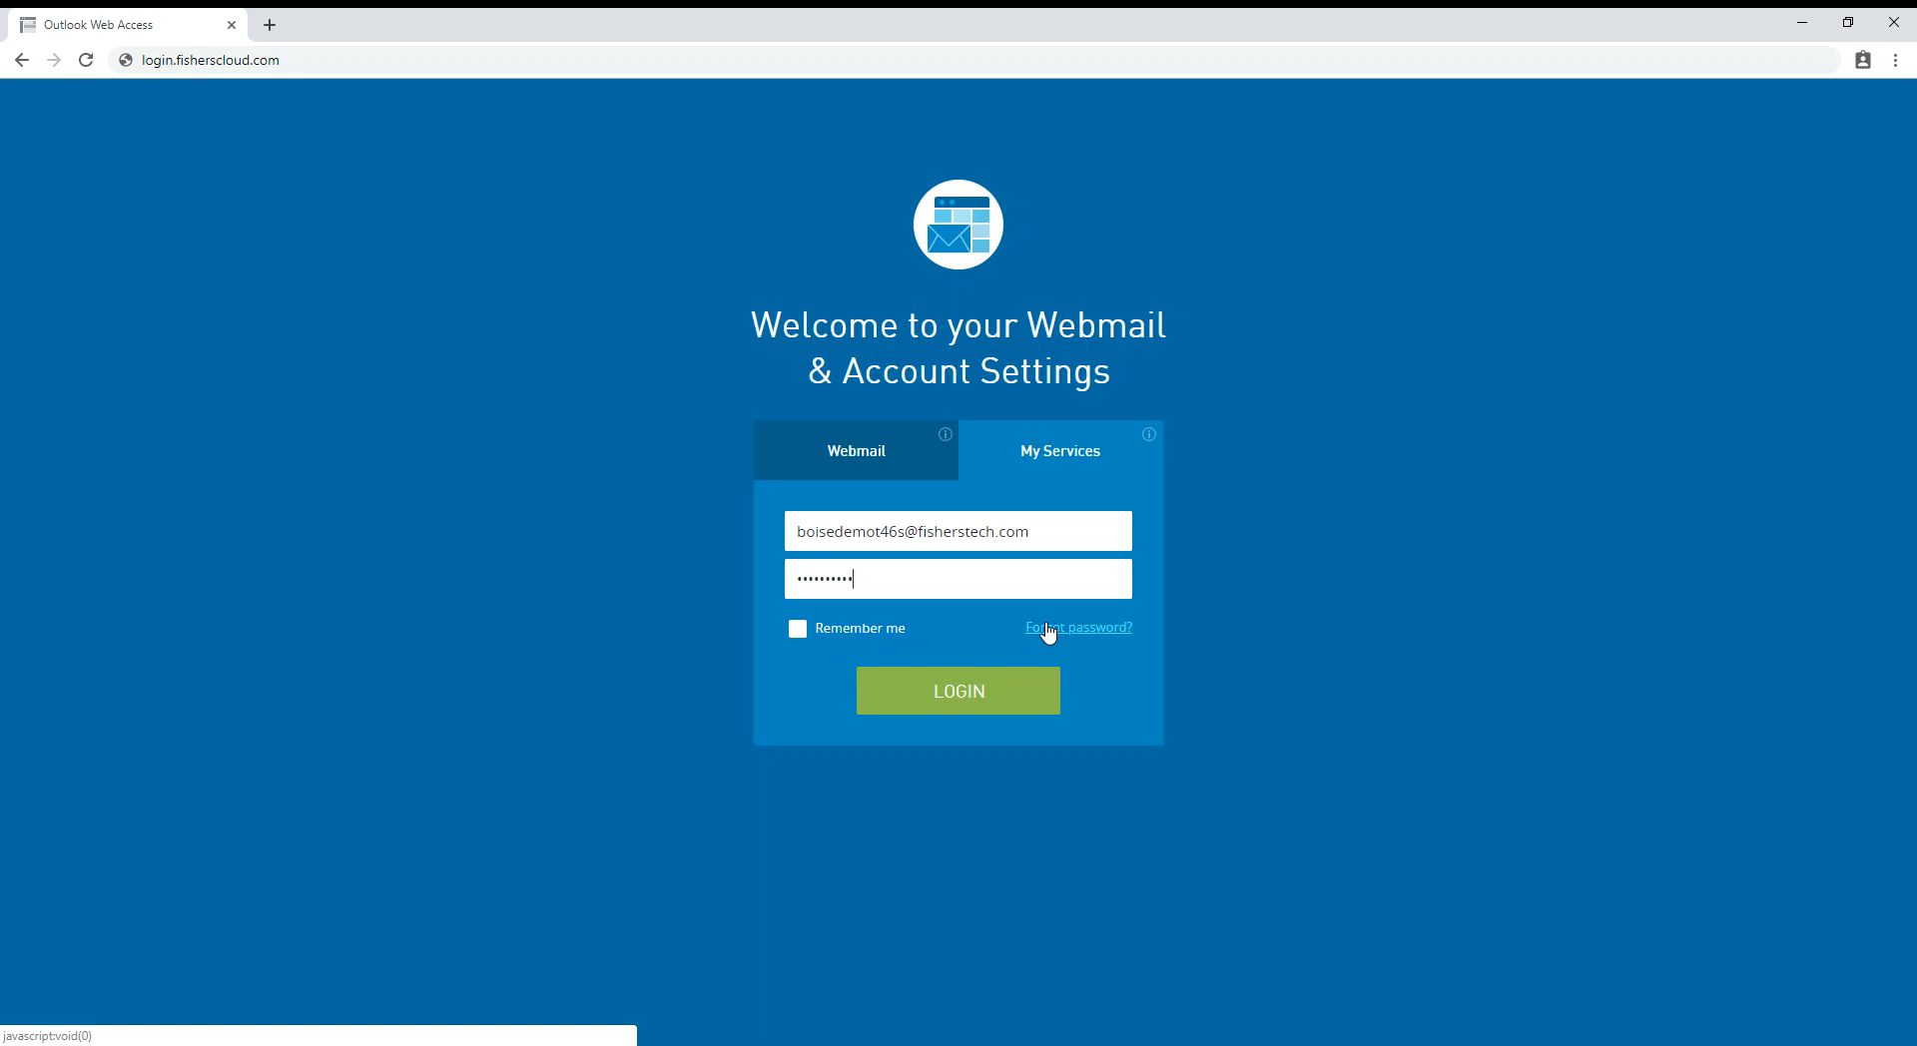
{"action": "left_click", "coordinate": [958, 696]}
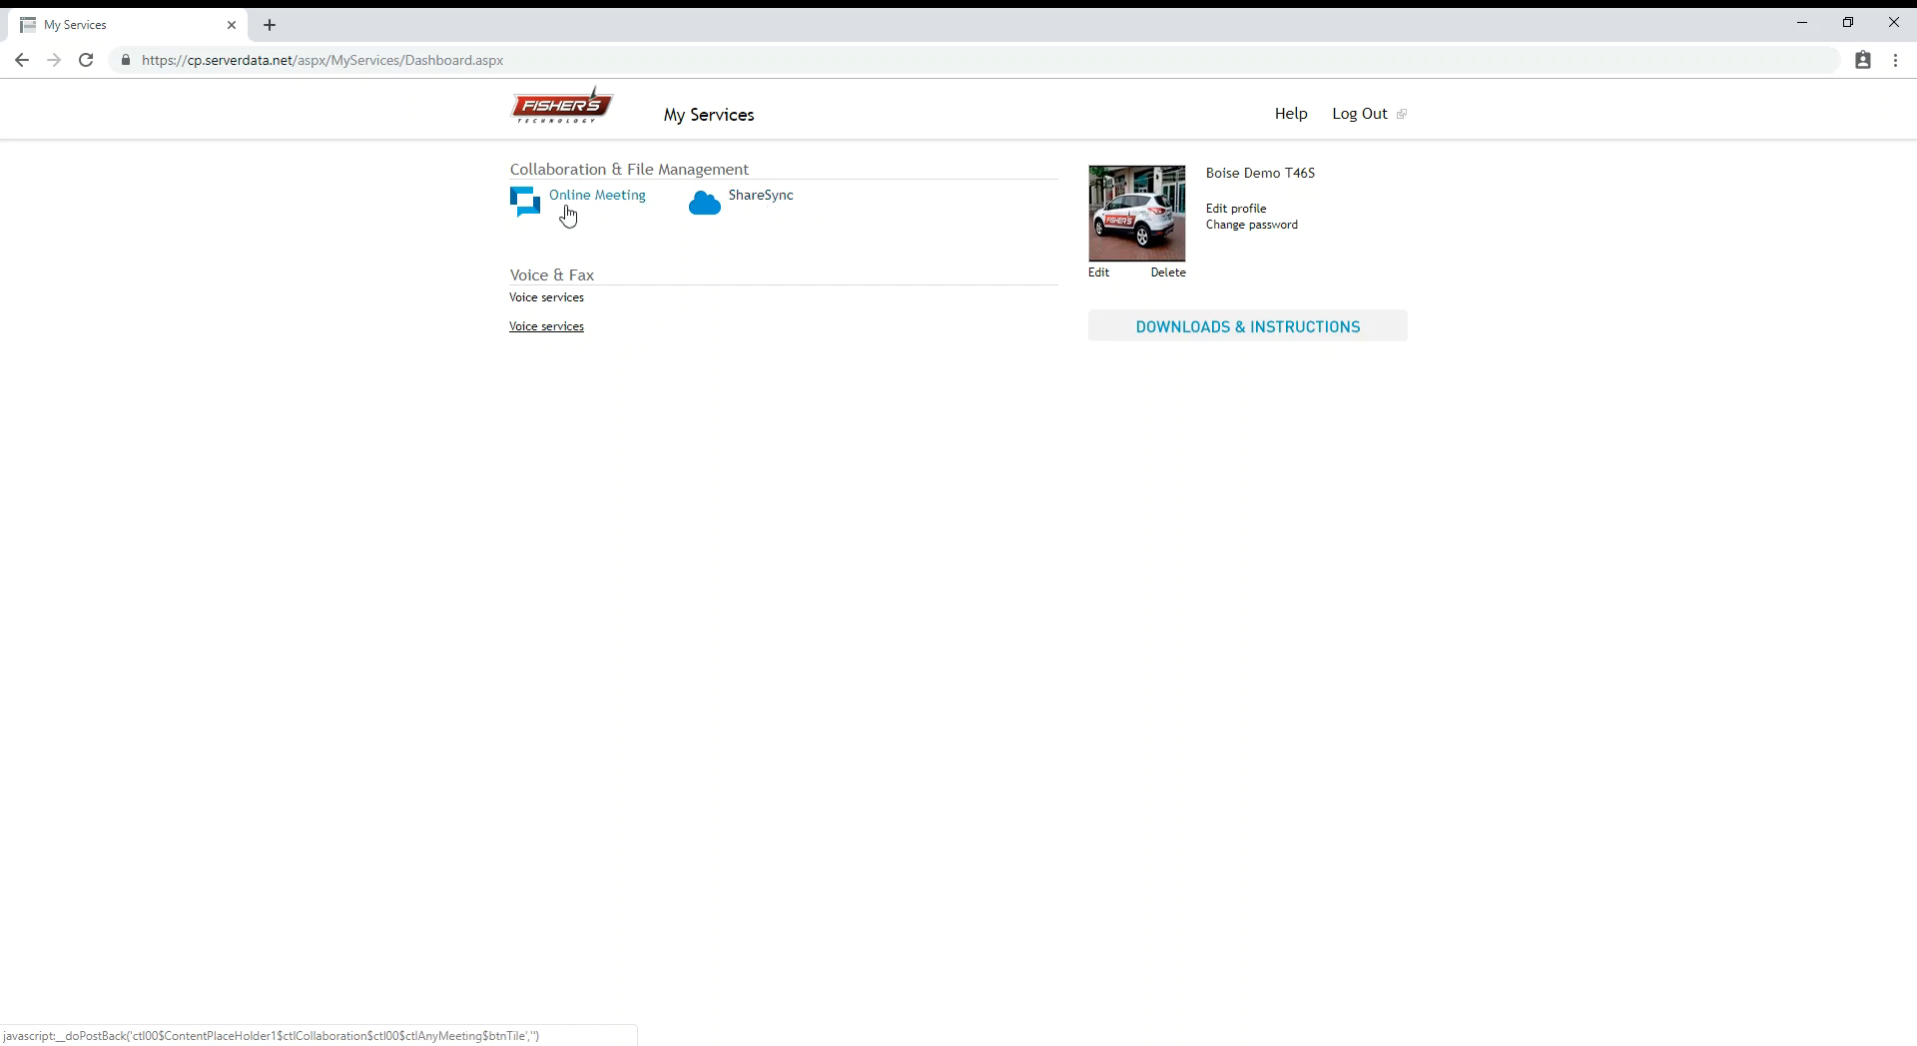
Step: Open ShareSync to view its file area and return to the My Services dashboard
{"action": "left_click", "coordinate": [747, 199]}
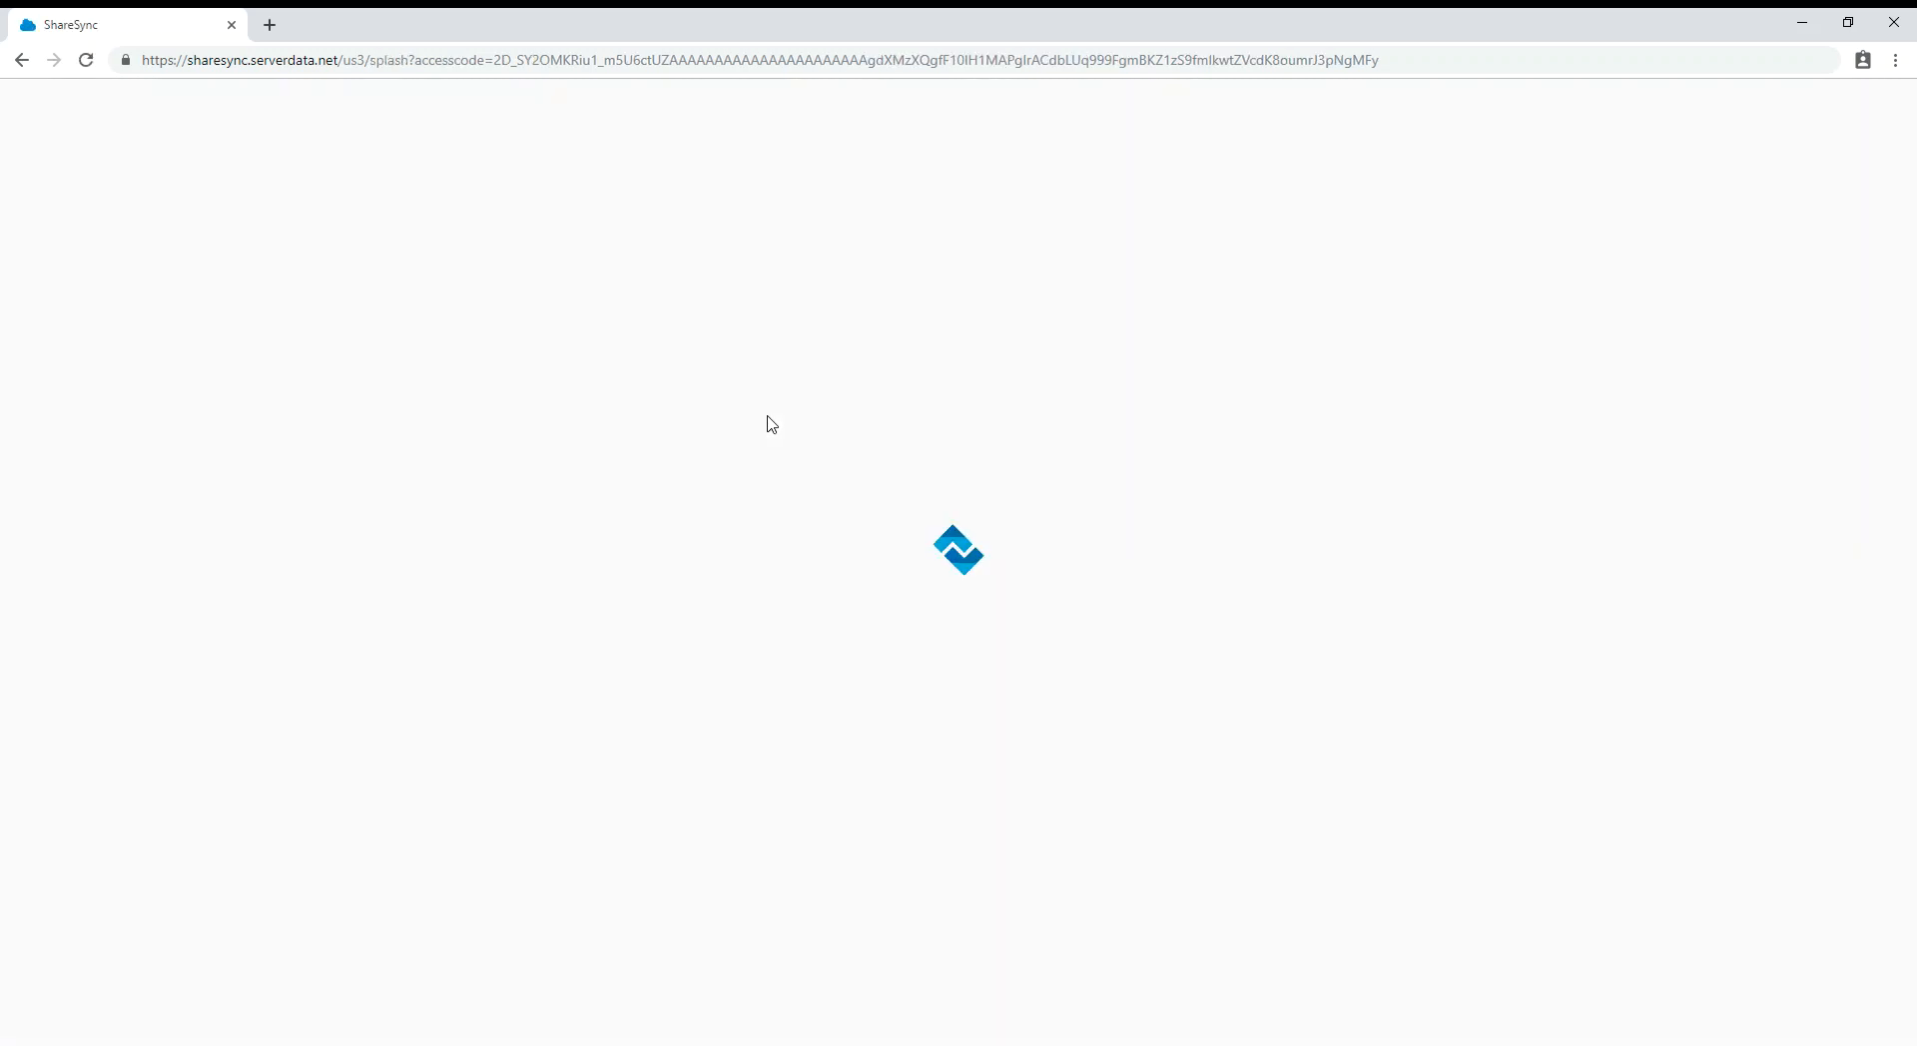
{"action": "left_click", "coordinate": [28, 69]}
{"action": "right_click", "coordinate": [25, 68]}
{"action": "left_click", "coordinate": [64, 160]}
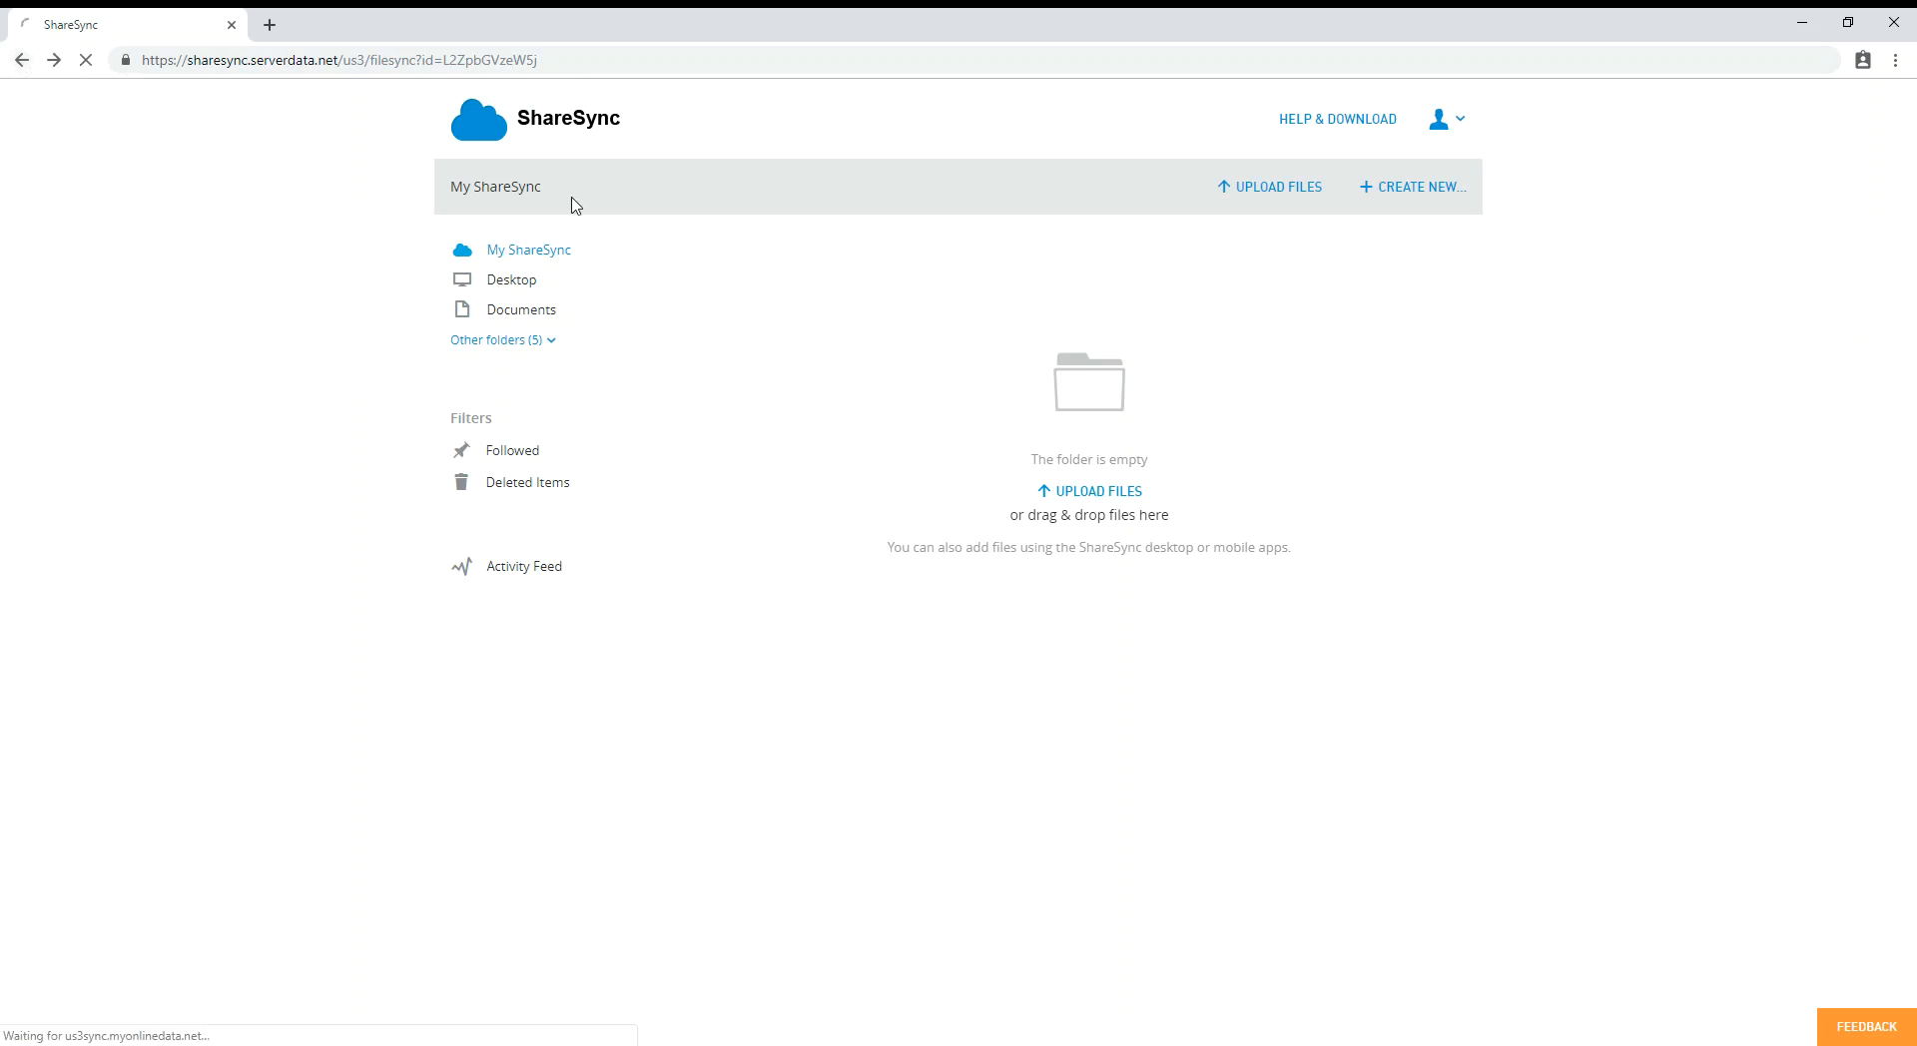
Step: Open the Online Meeting portal from its settings dialog, and close both the portal and the dialog
{"action": "left_click", "coordinate": [612, 202]}
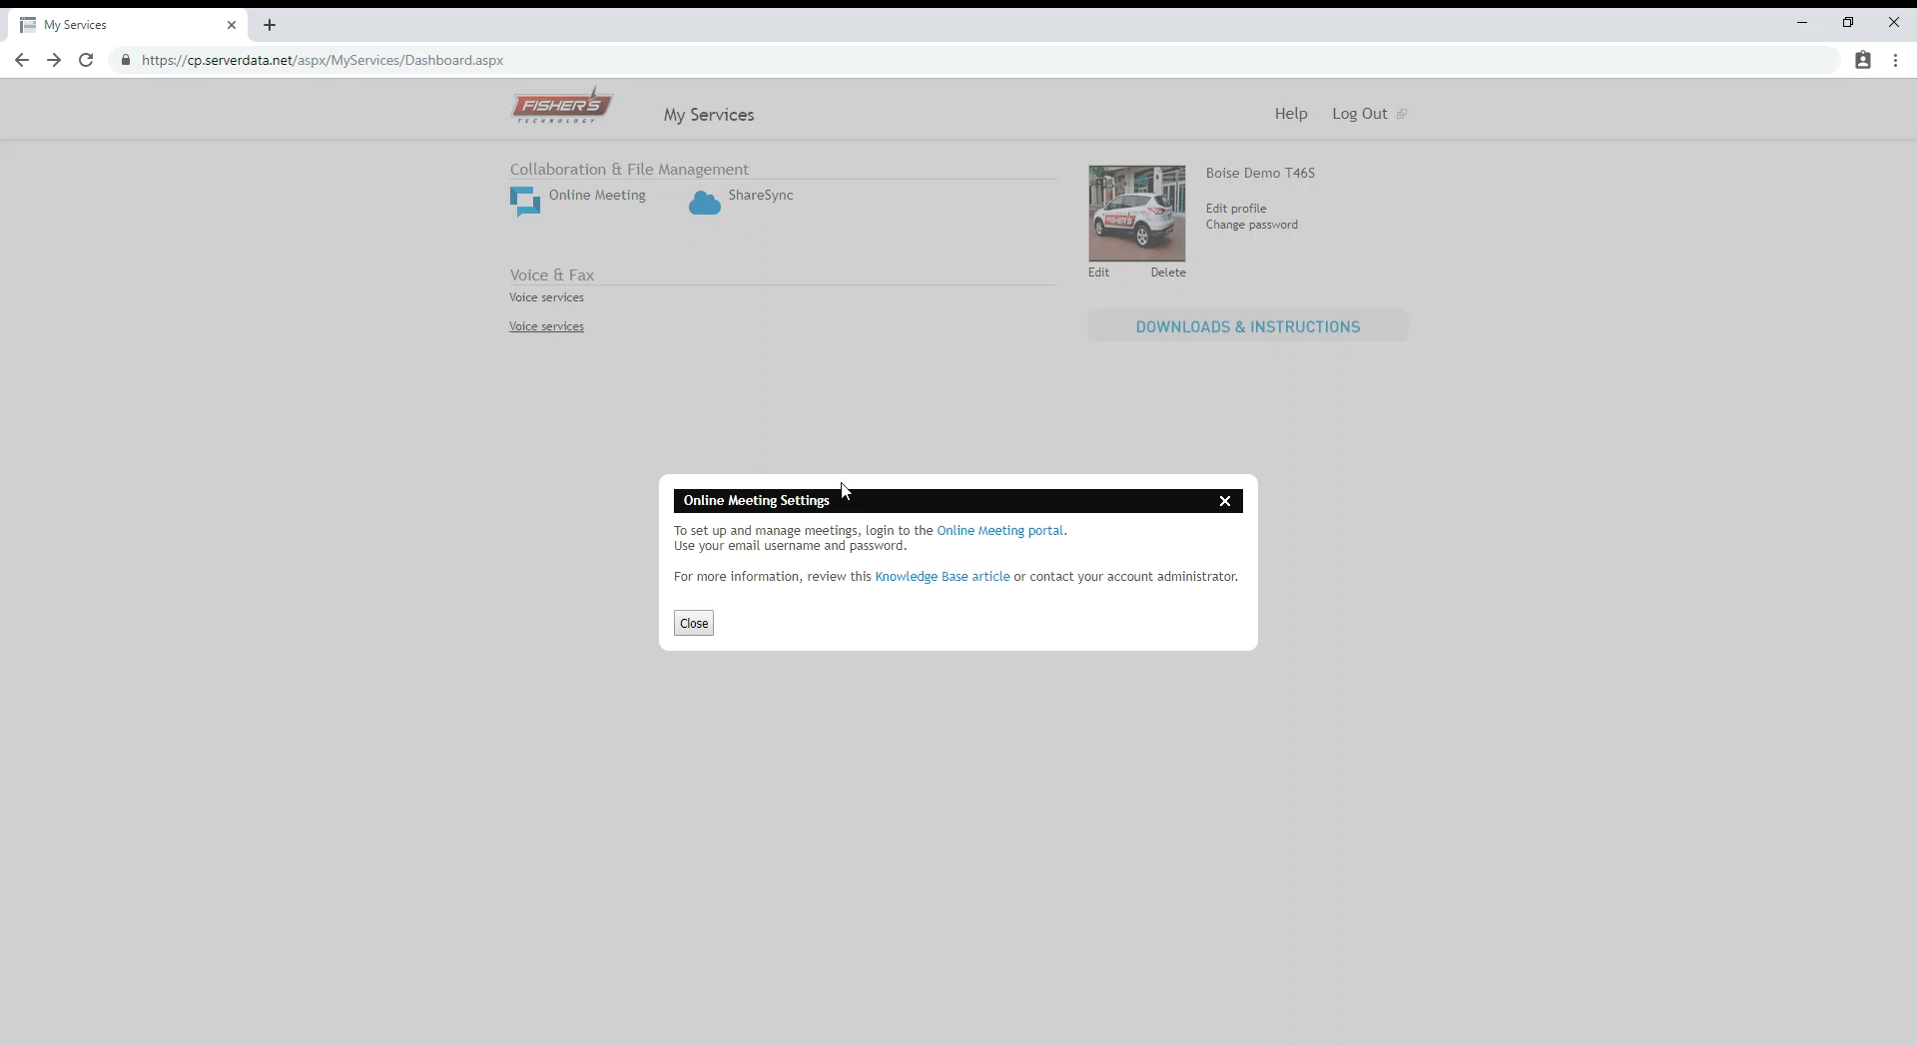
{"action": "left_click", "coordinate": [996, 539]}
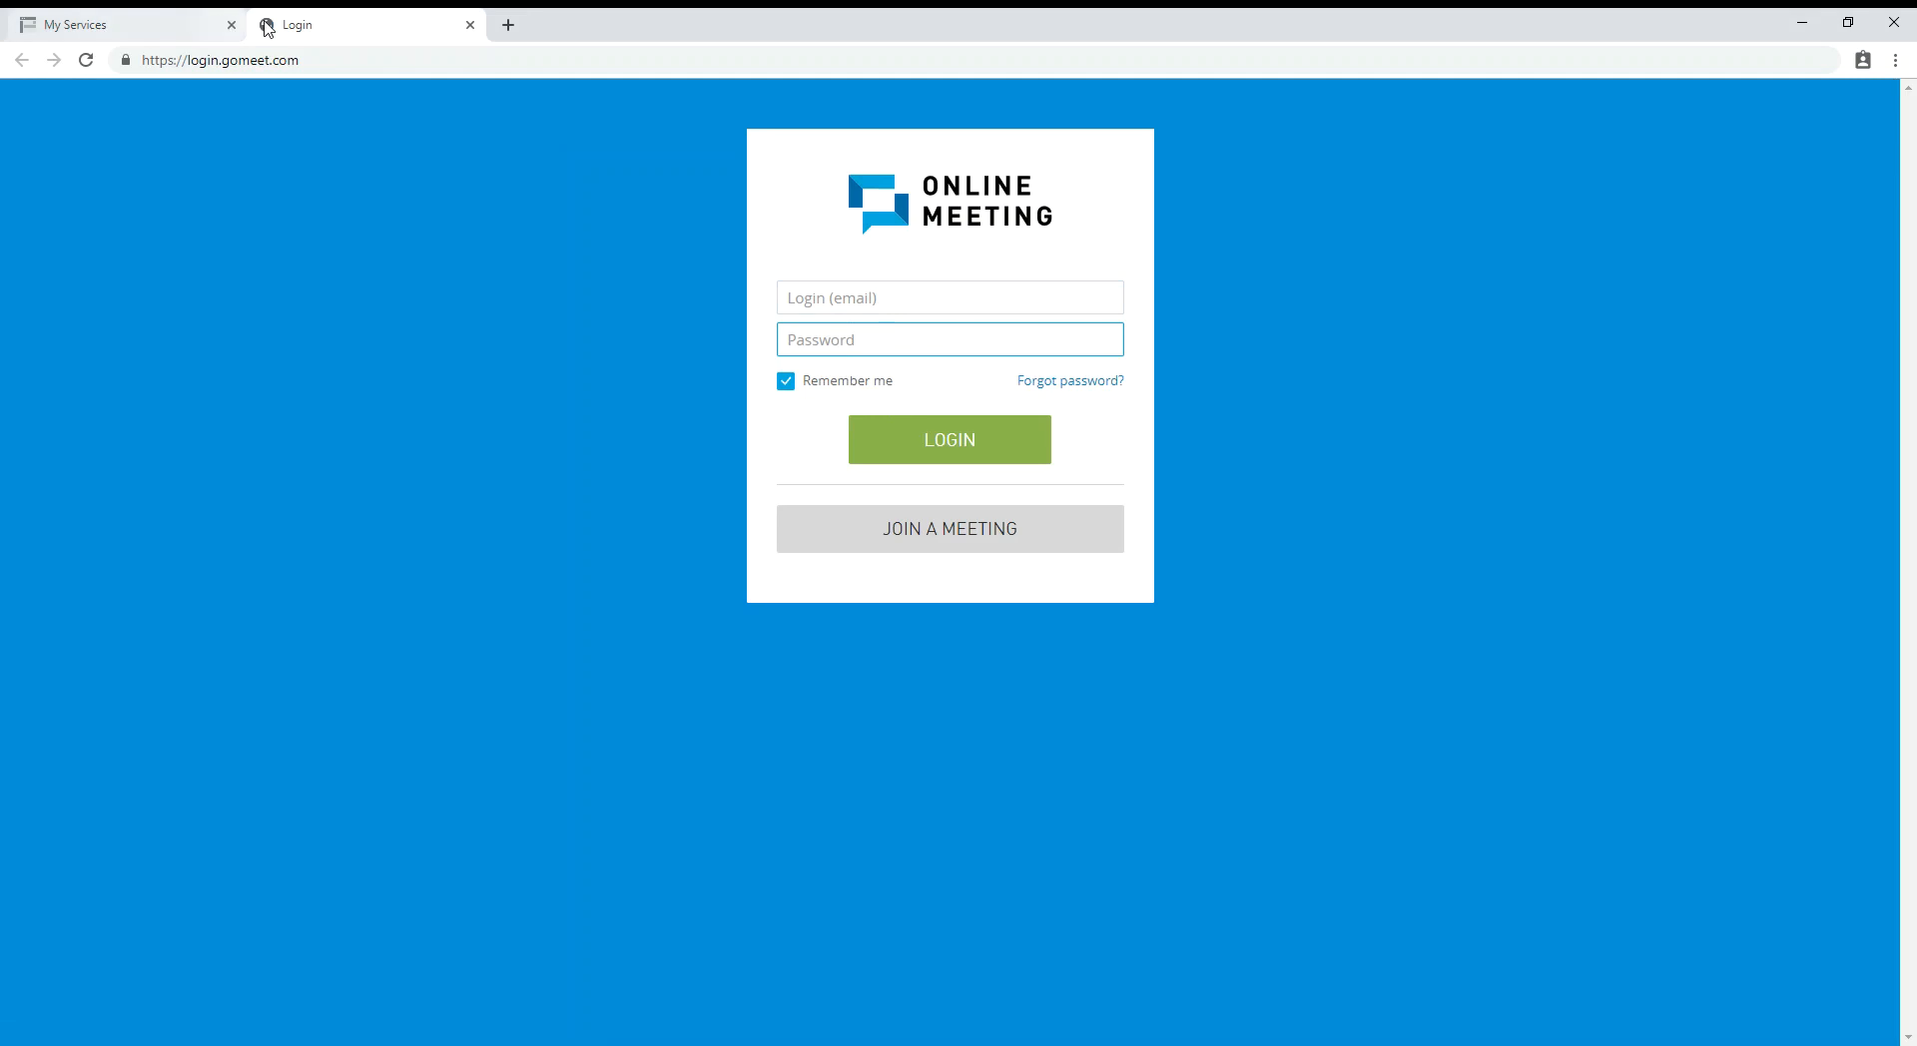
{"action": "middle_click", "coordinate": [311, 24]}
{"action": "left_click", "coordinate": [1224, 500]}
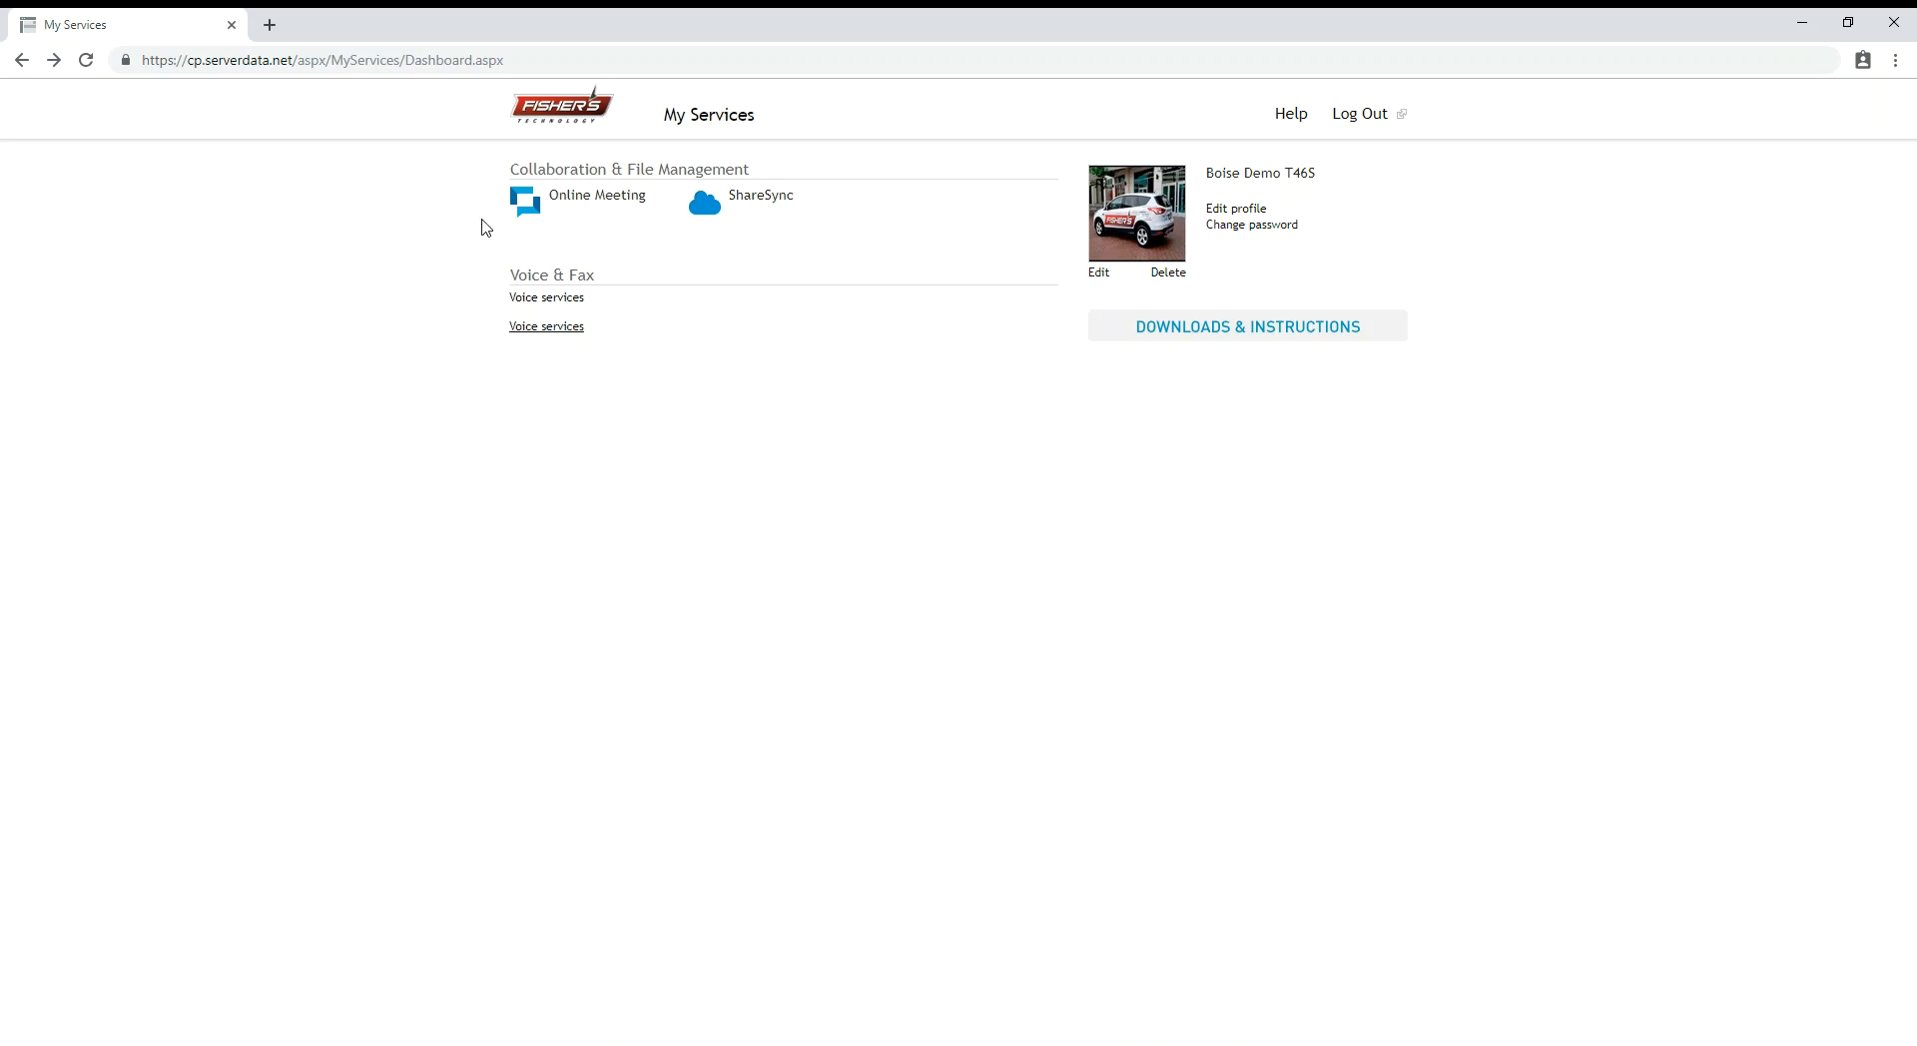
Step: In the Voice services' voice mail and PIN settings, try email-only delivery and switch back to Phone and Email
{"action": "left_click", "coordinate": [548, 331]}
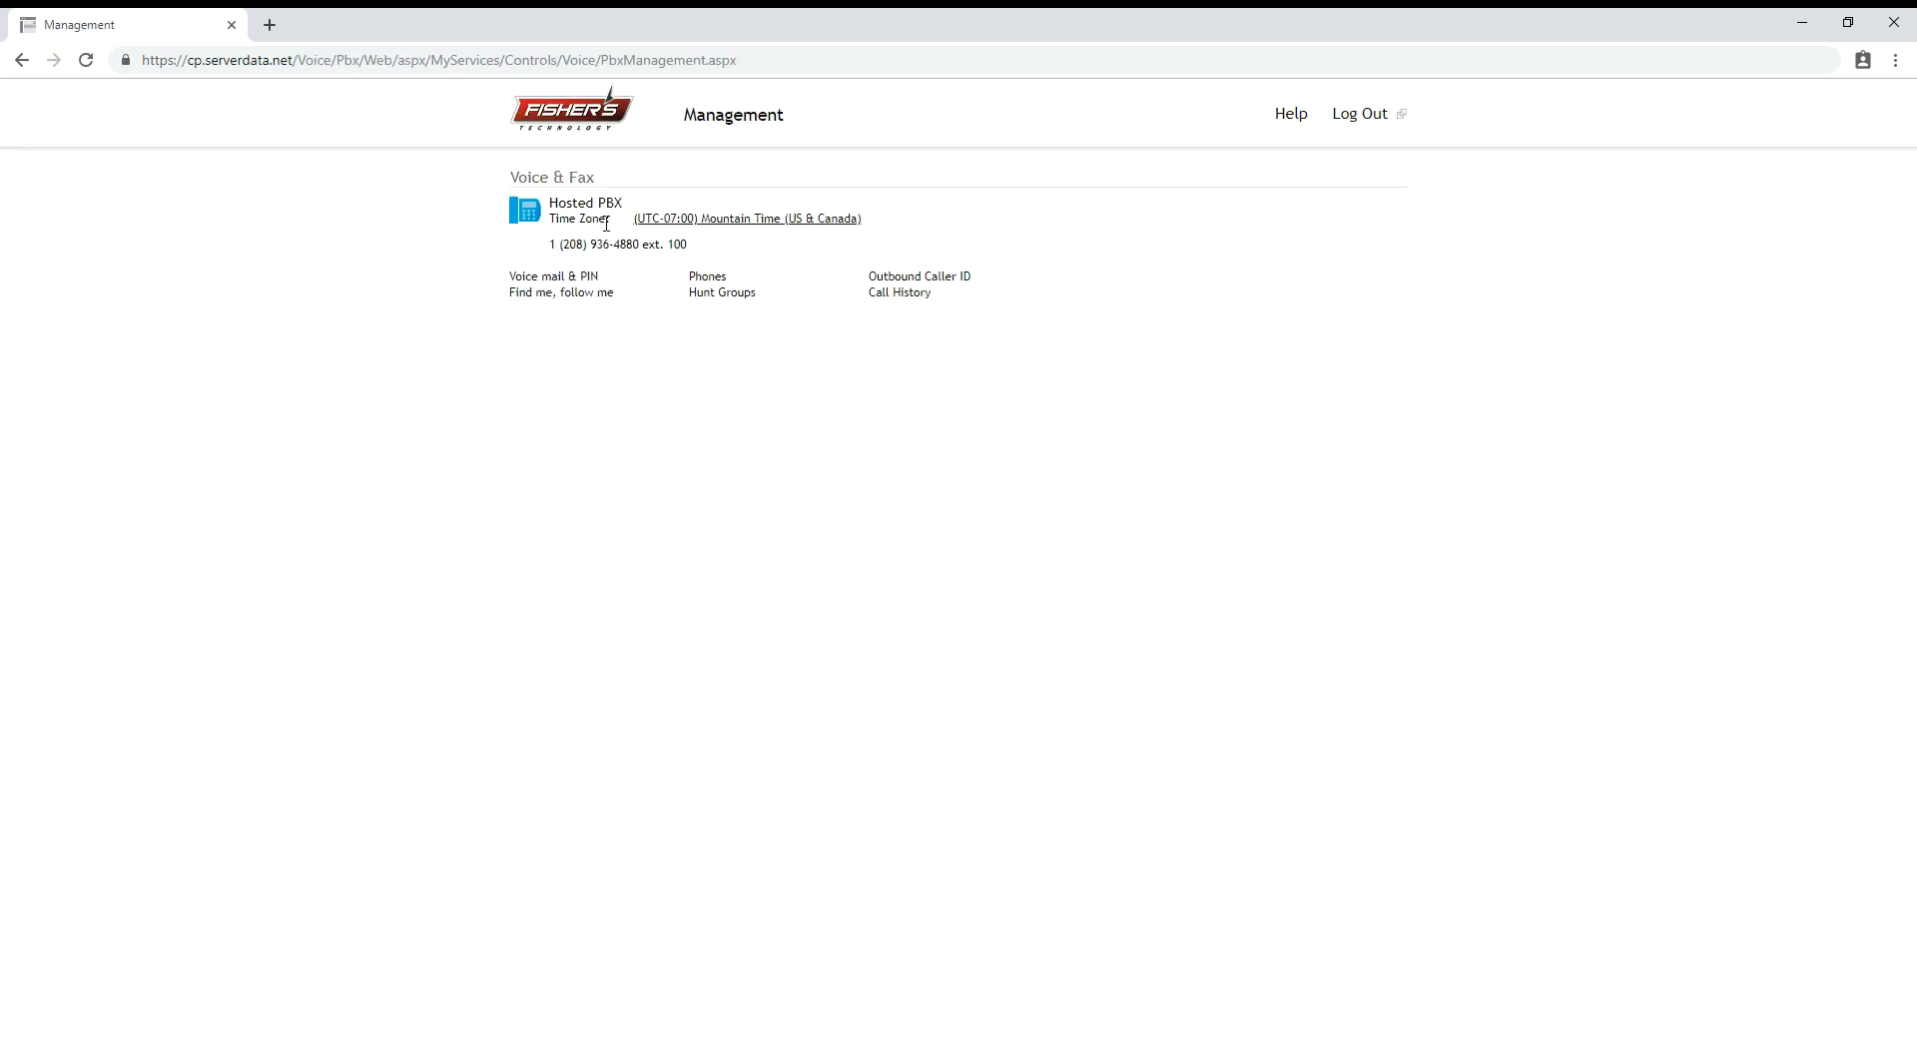
{"action": "left_click", "coordinate": [573, 290]}
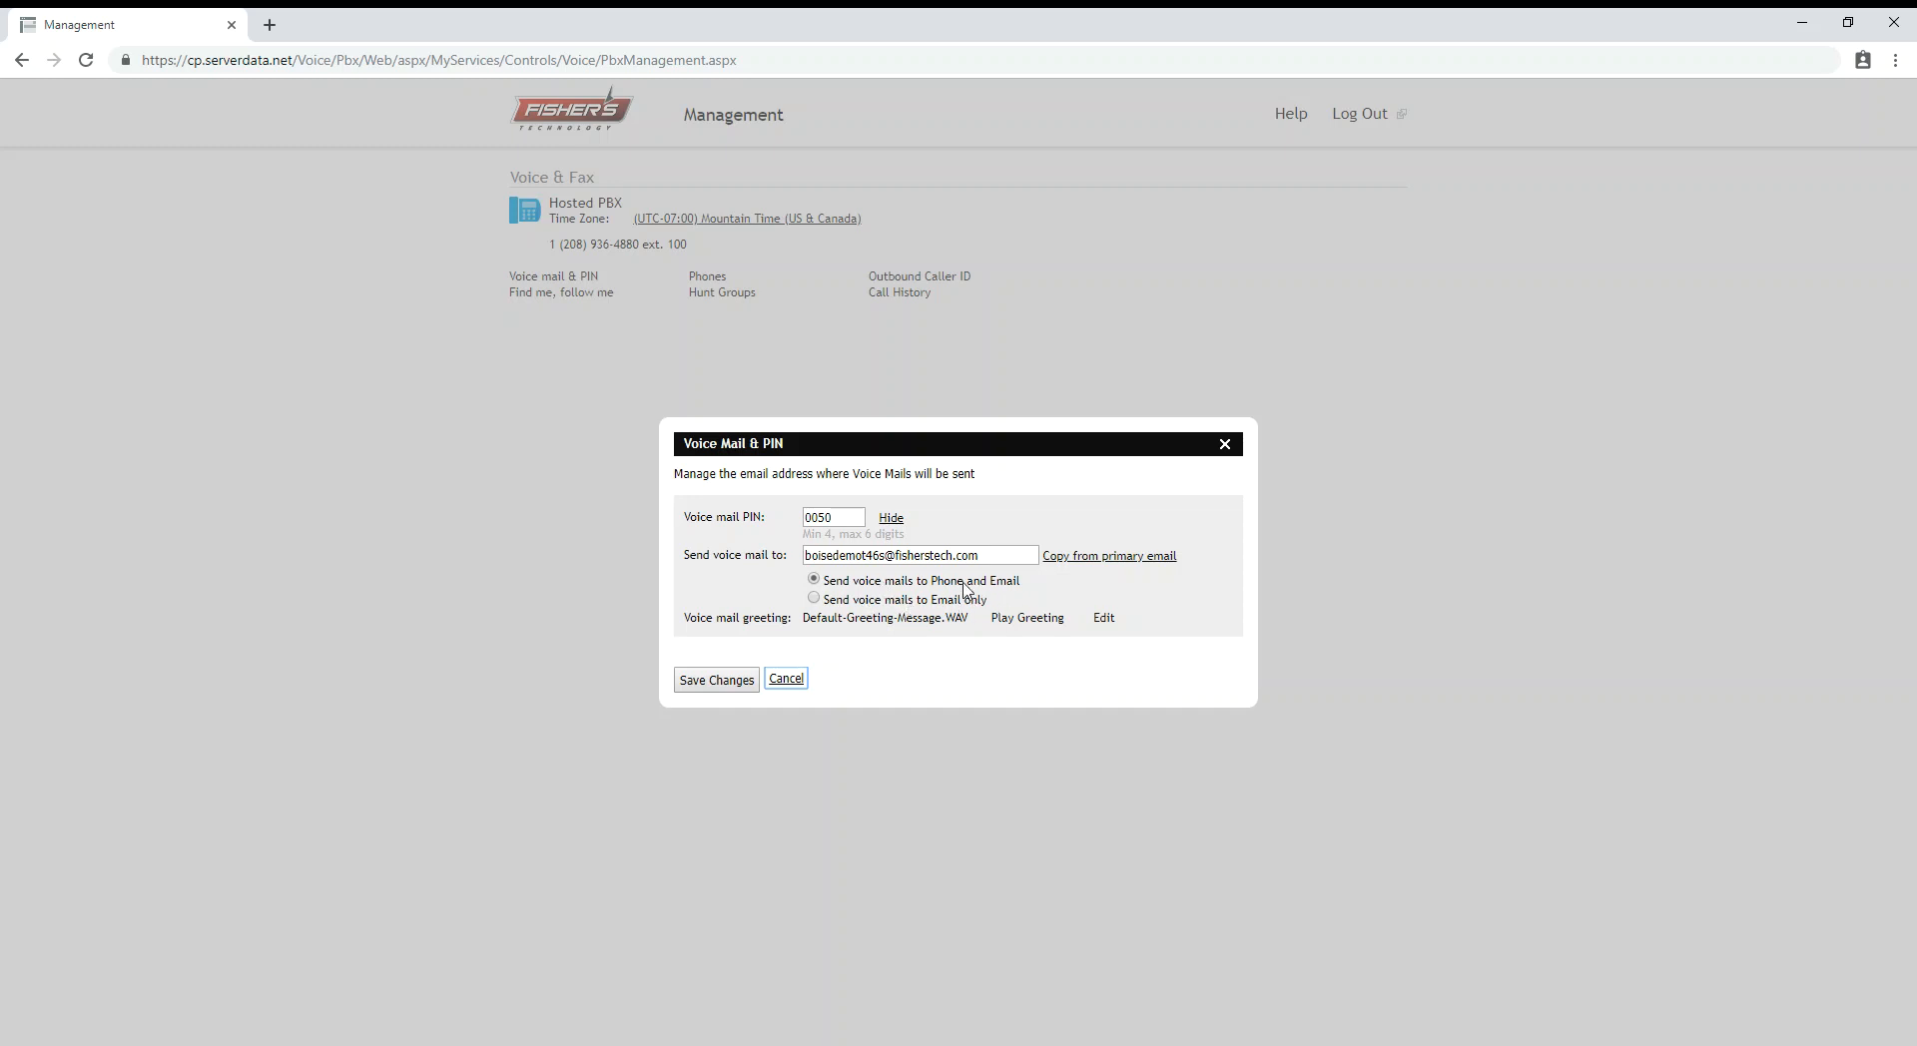
{"action": "left_click", "coordinate": [814, 600]}
{"action": "left_click", "coordinate": [814, 581]}
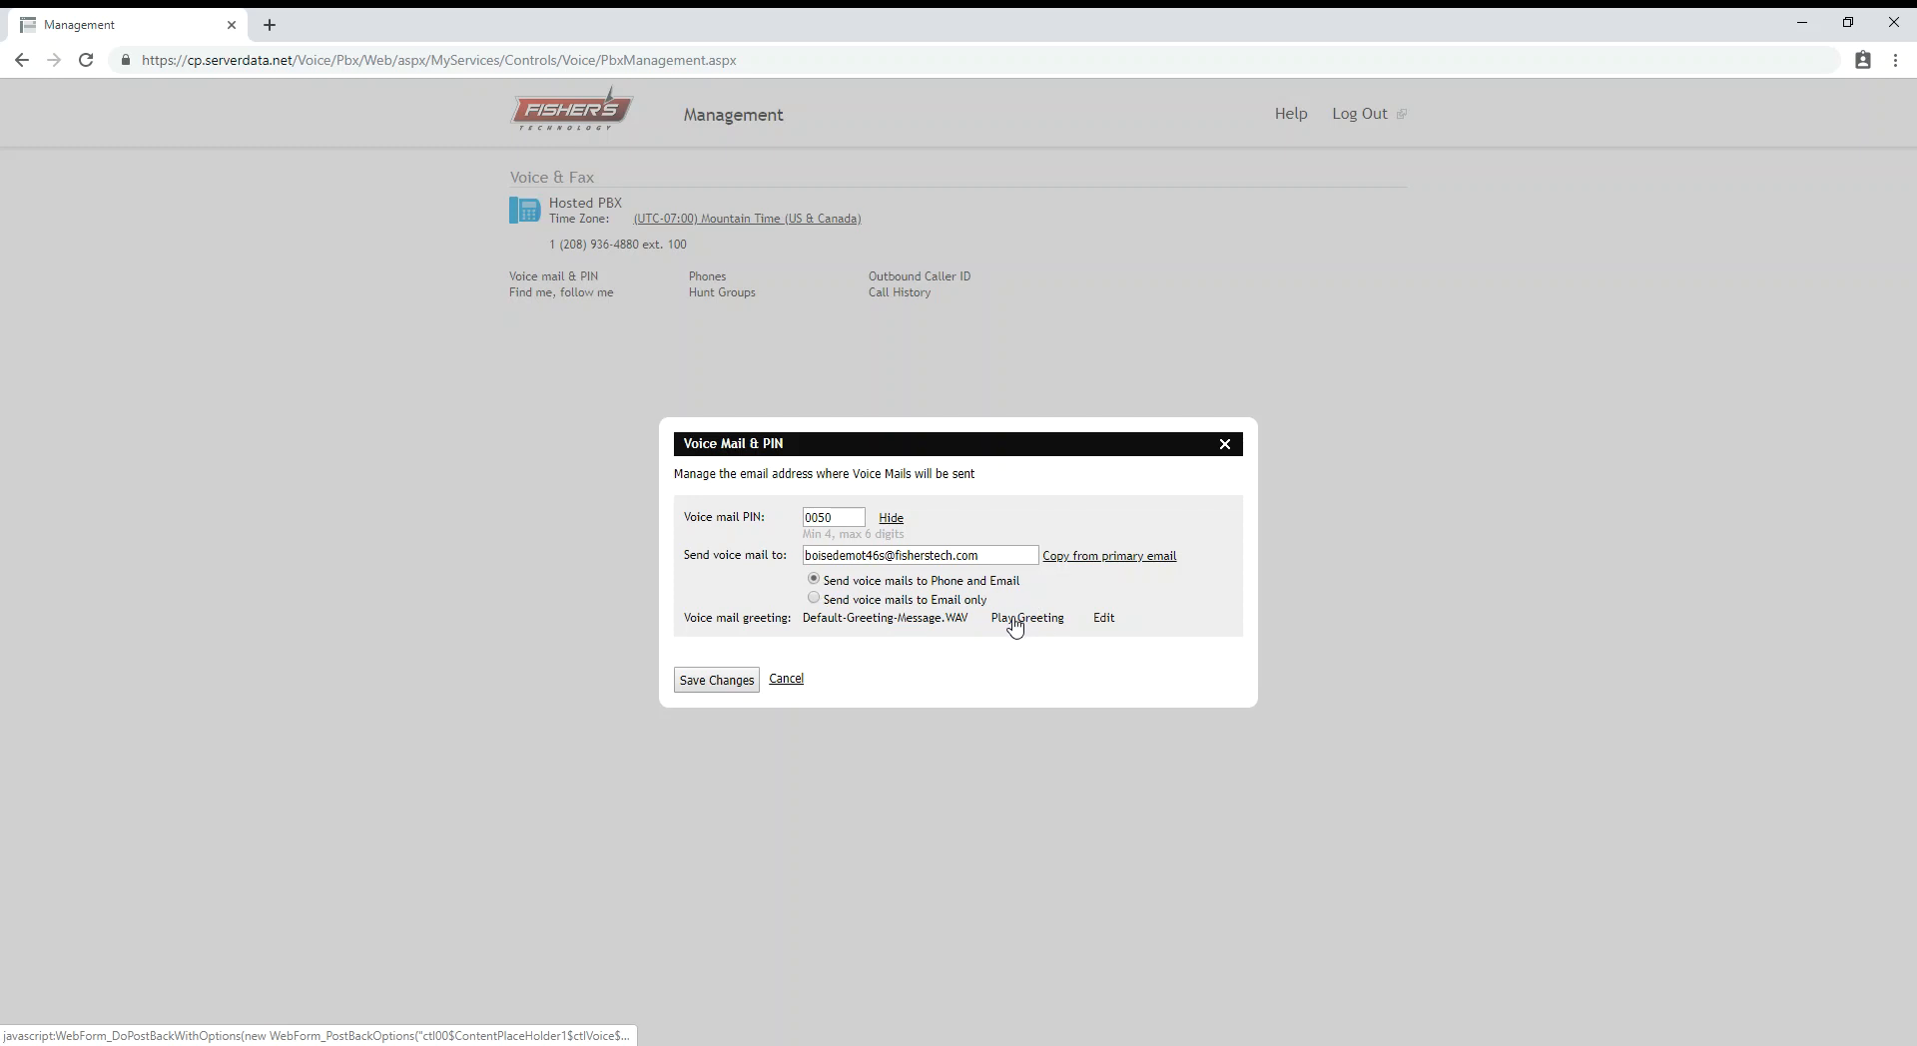
Step: View the voice mail greeting upload window, close it, and leave the voice mail settings without saving
{"action": "left_click", "coordinate": [1105, 621]}
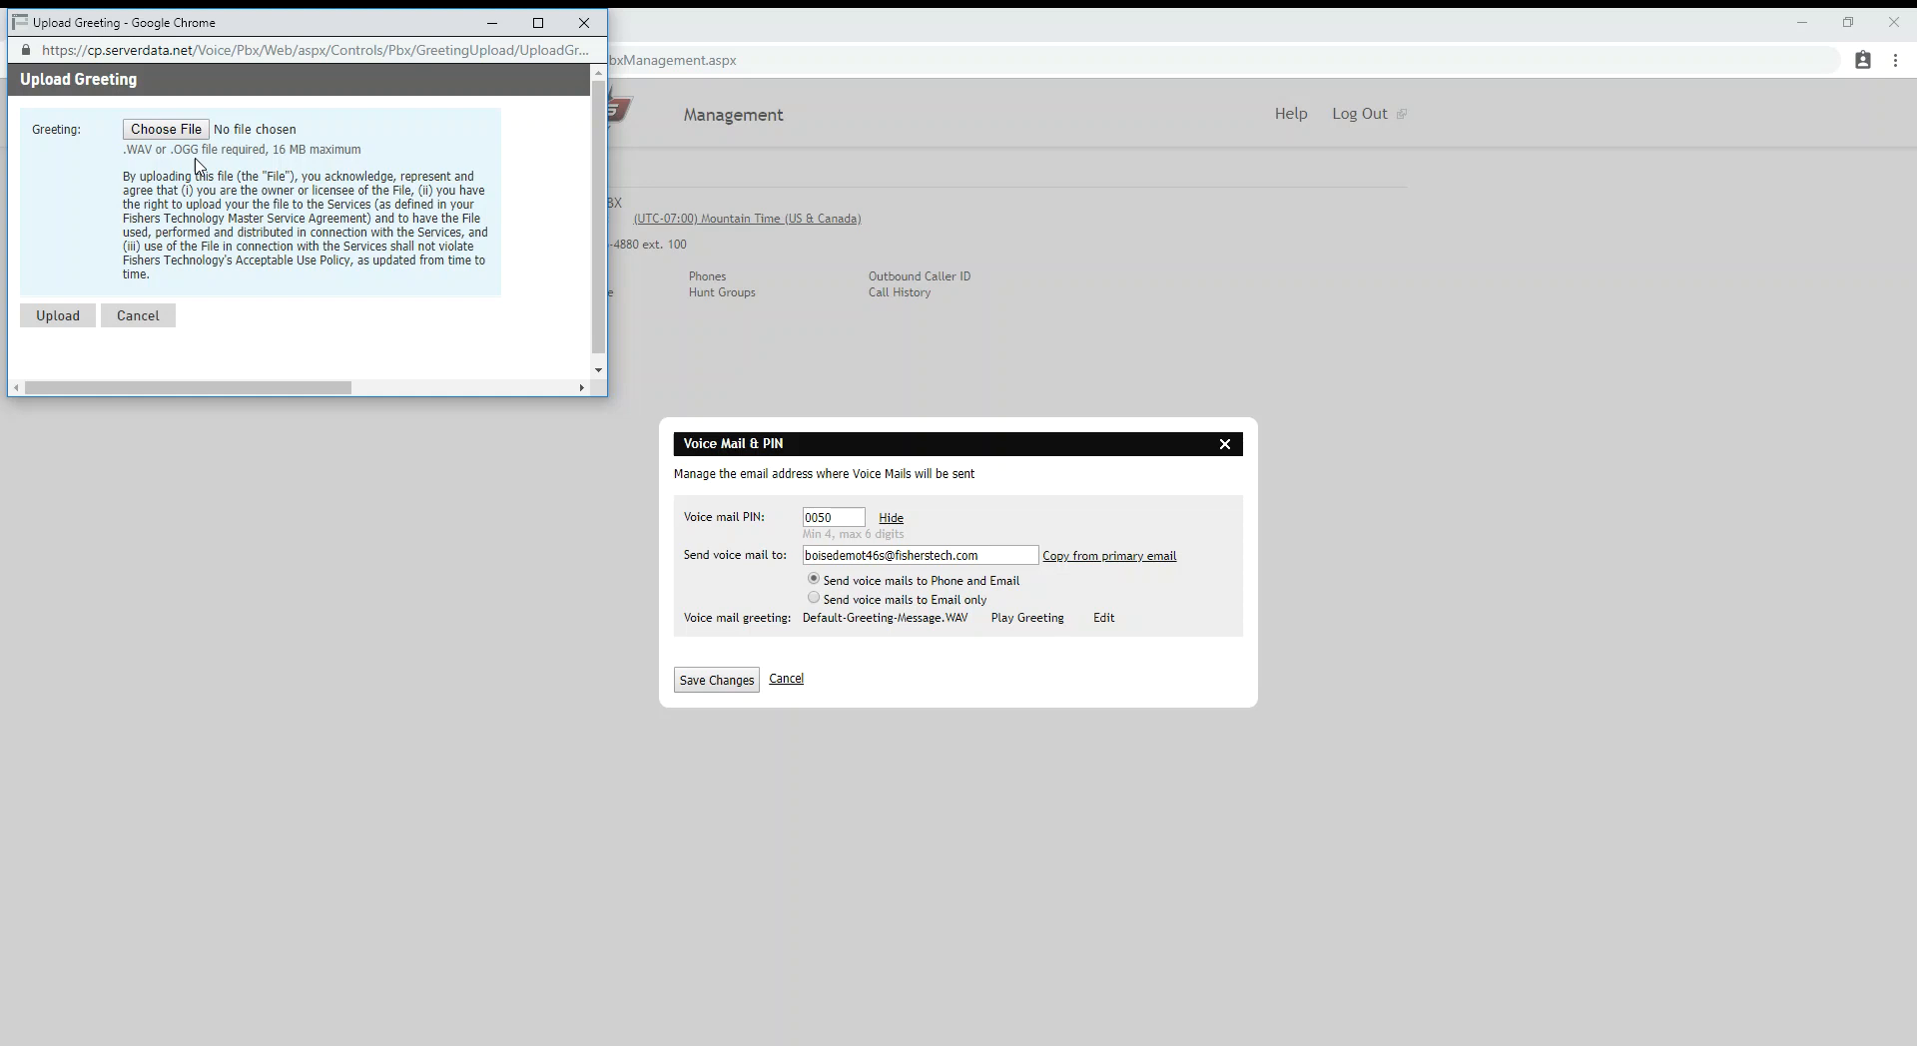
{"action": "left_click", "coordinate": [584, 22]}
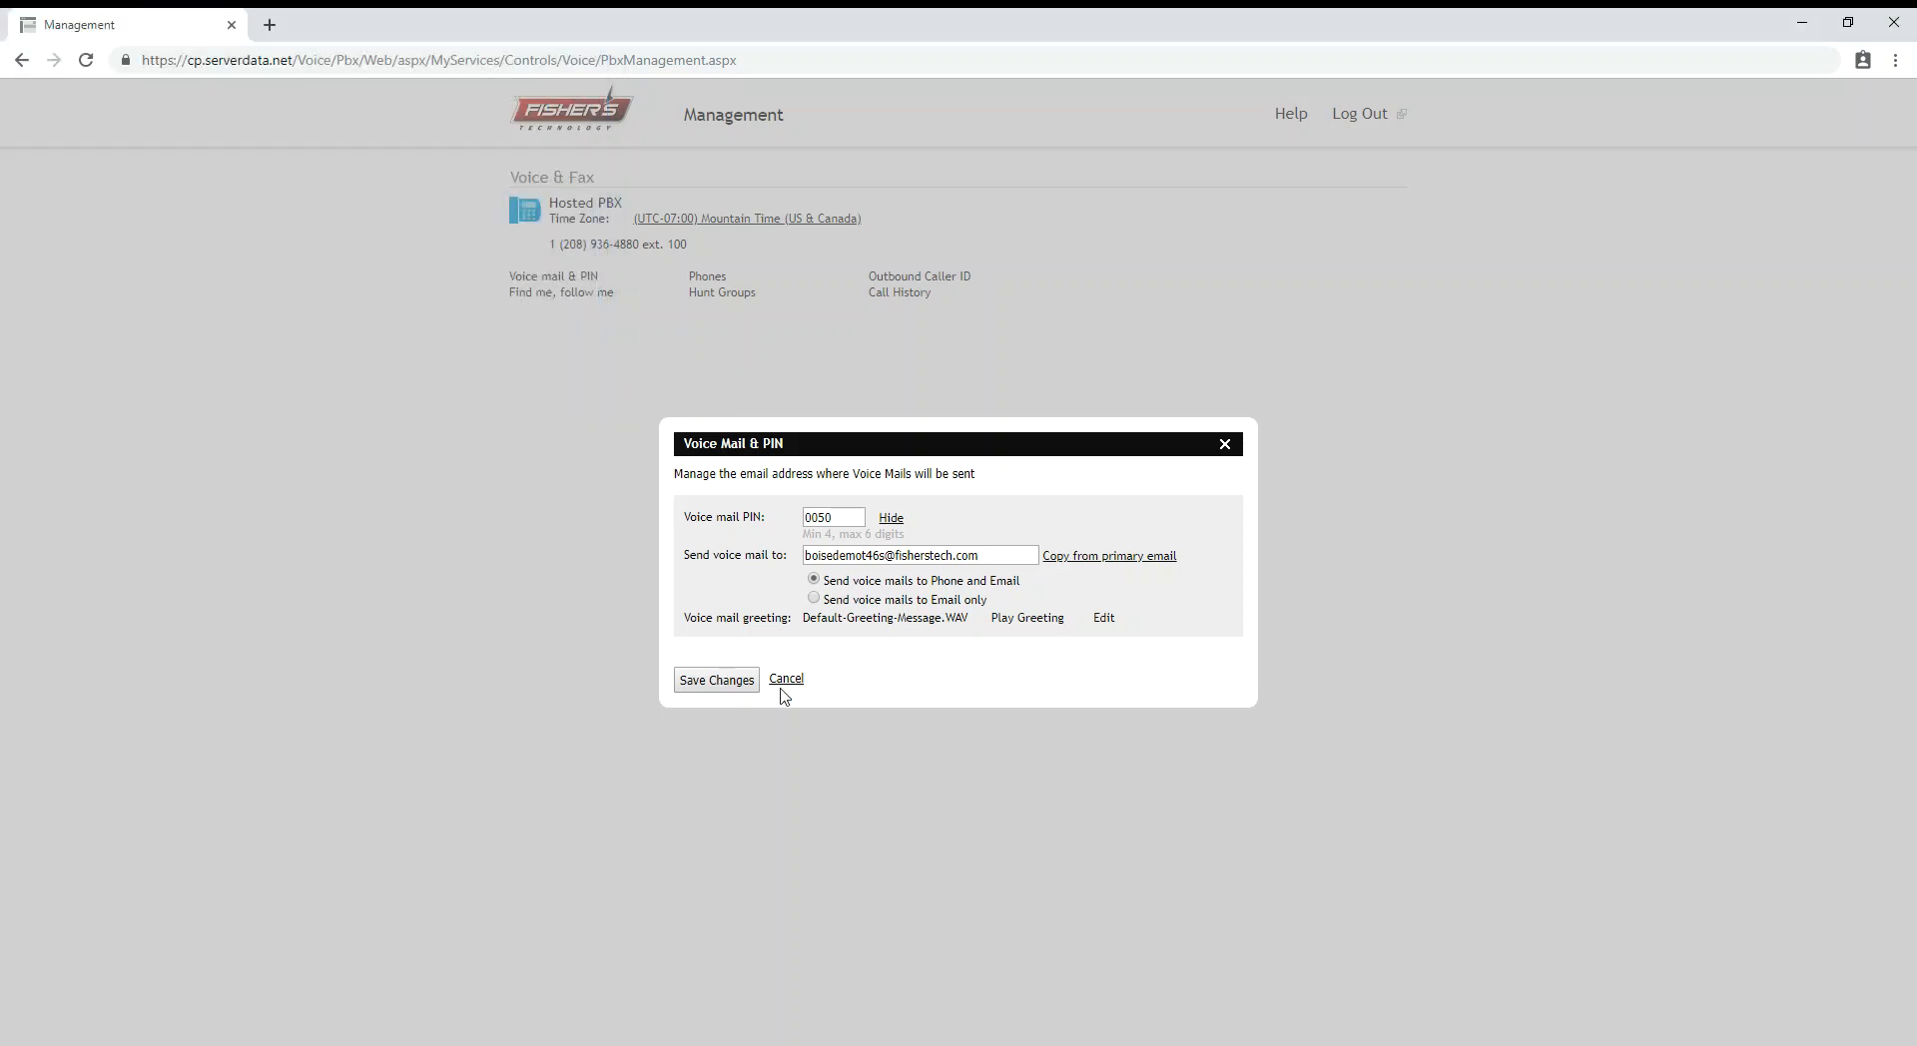
{"action": "left_click", "coordinate": [786, 680]}
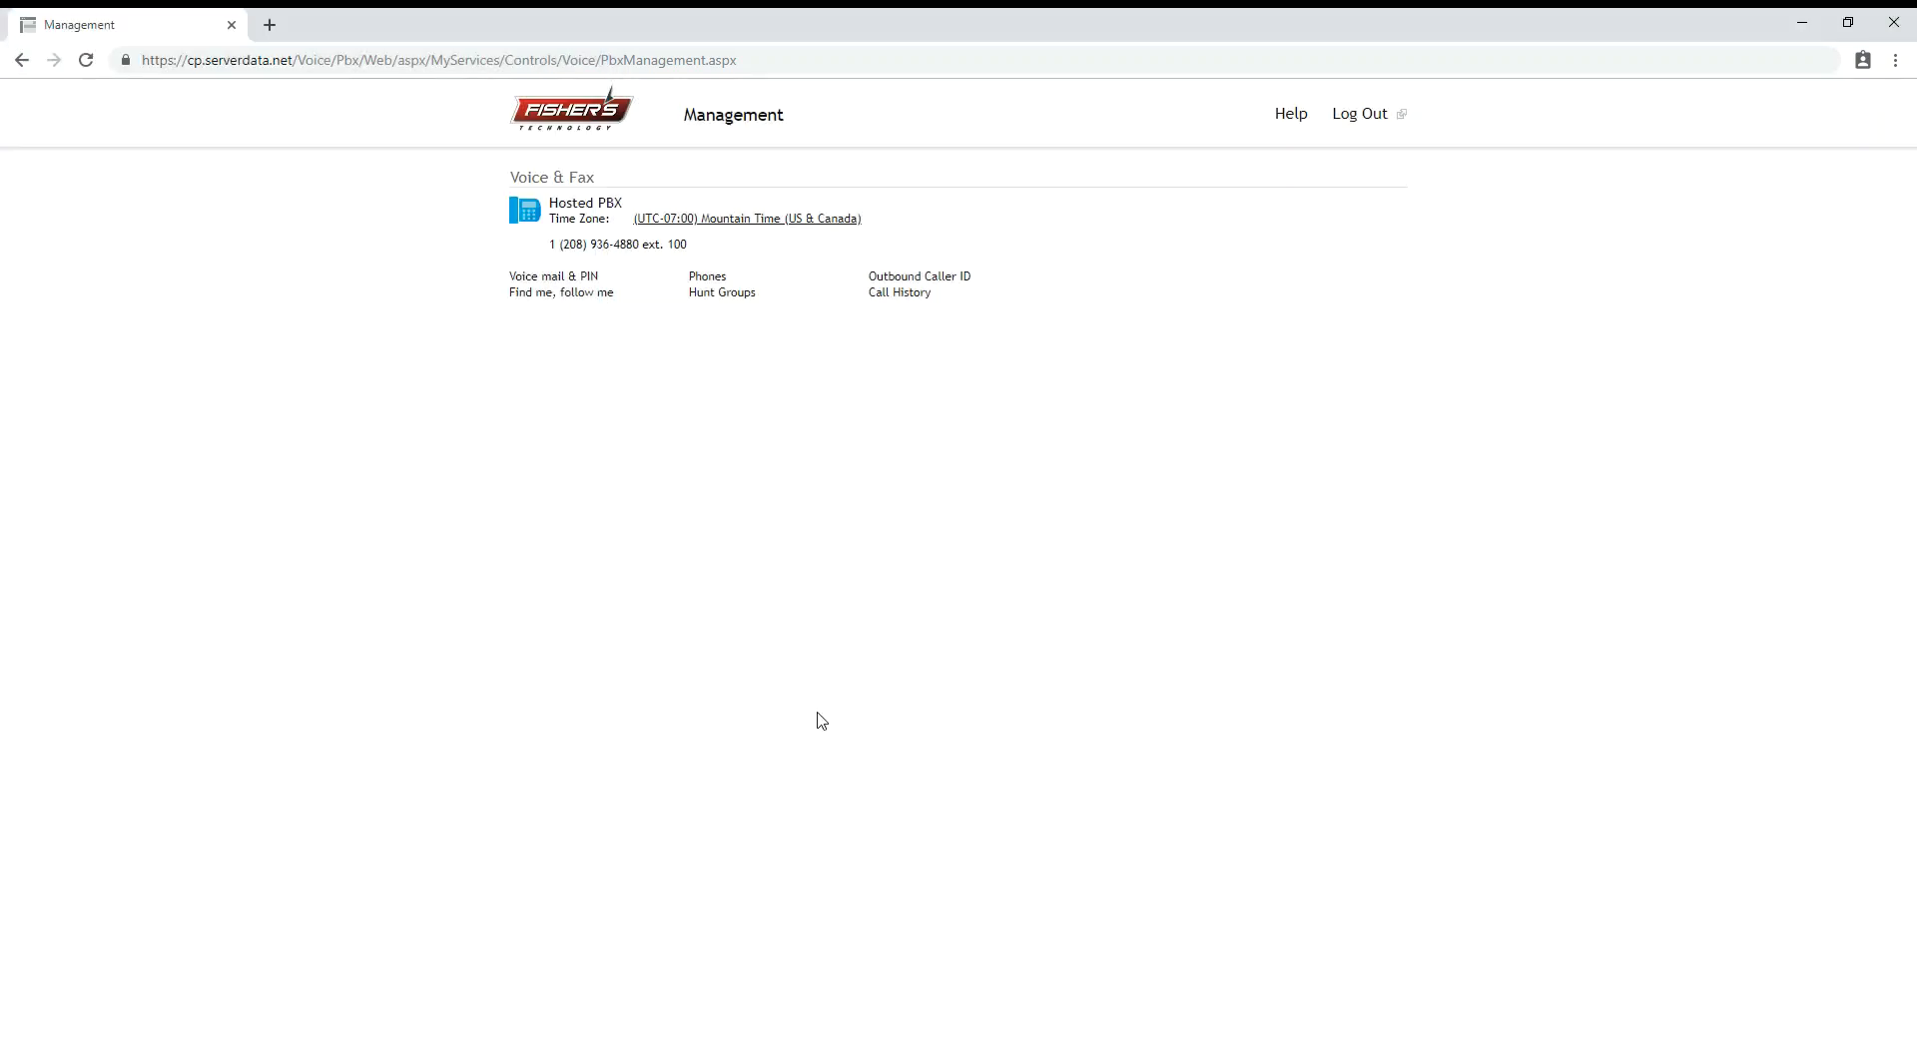
Step: Review the phone devices and their voicemail timeout setting, and close the list
{"action": "left_click", "coordinate": [710, 284]}
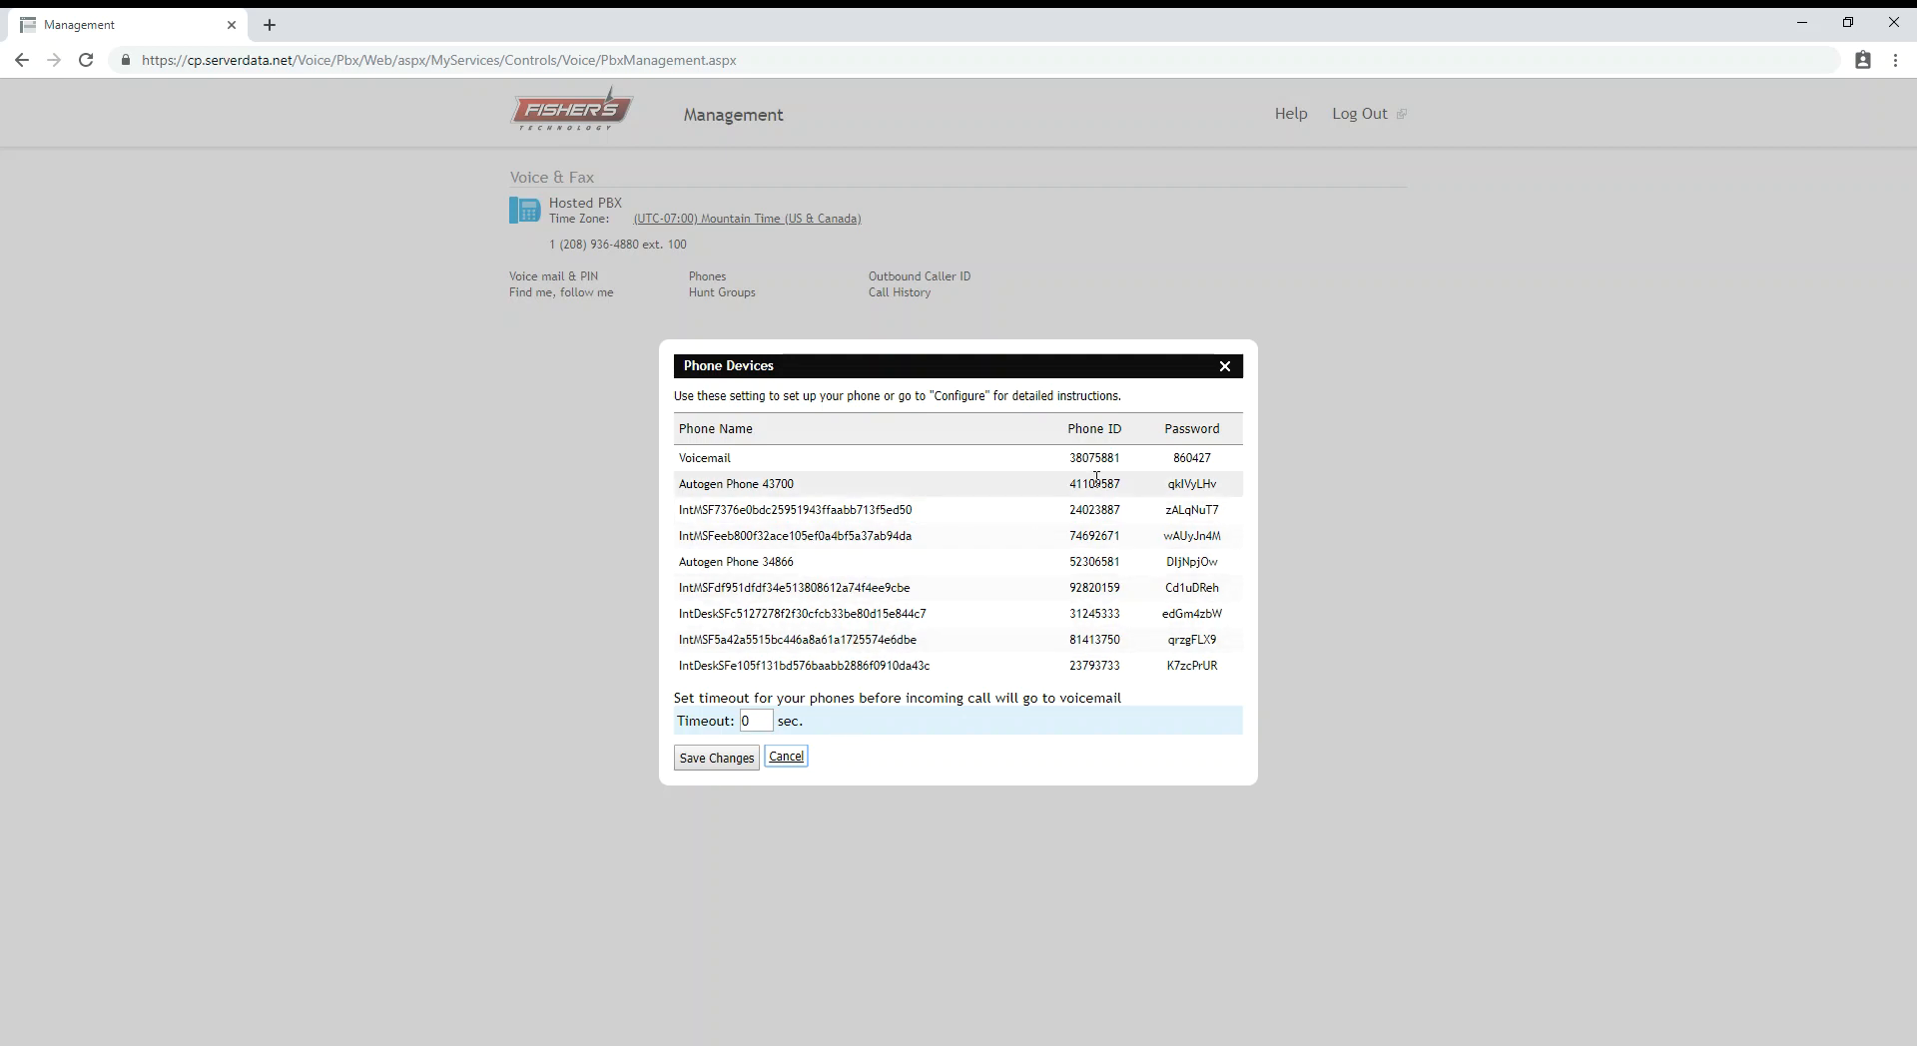
{"action": "left_click", "coordinate": [1223, 371]}
{"action": "left_click", "coordinate": [903, 281]}
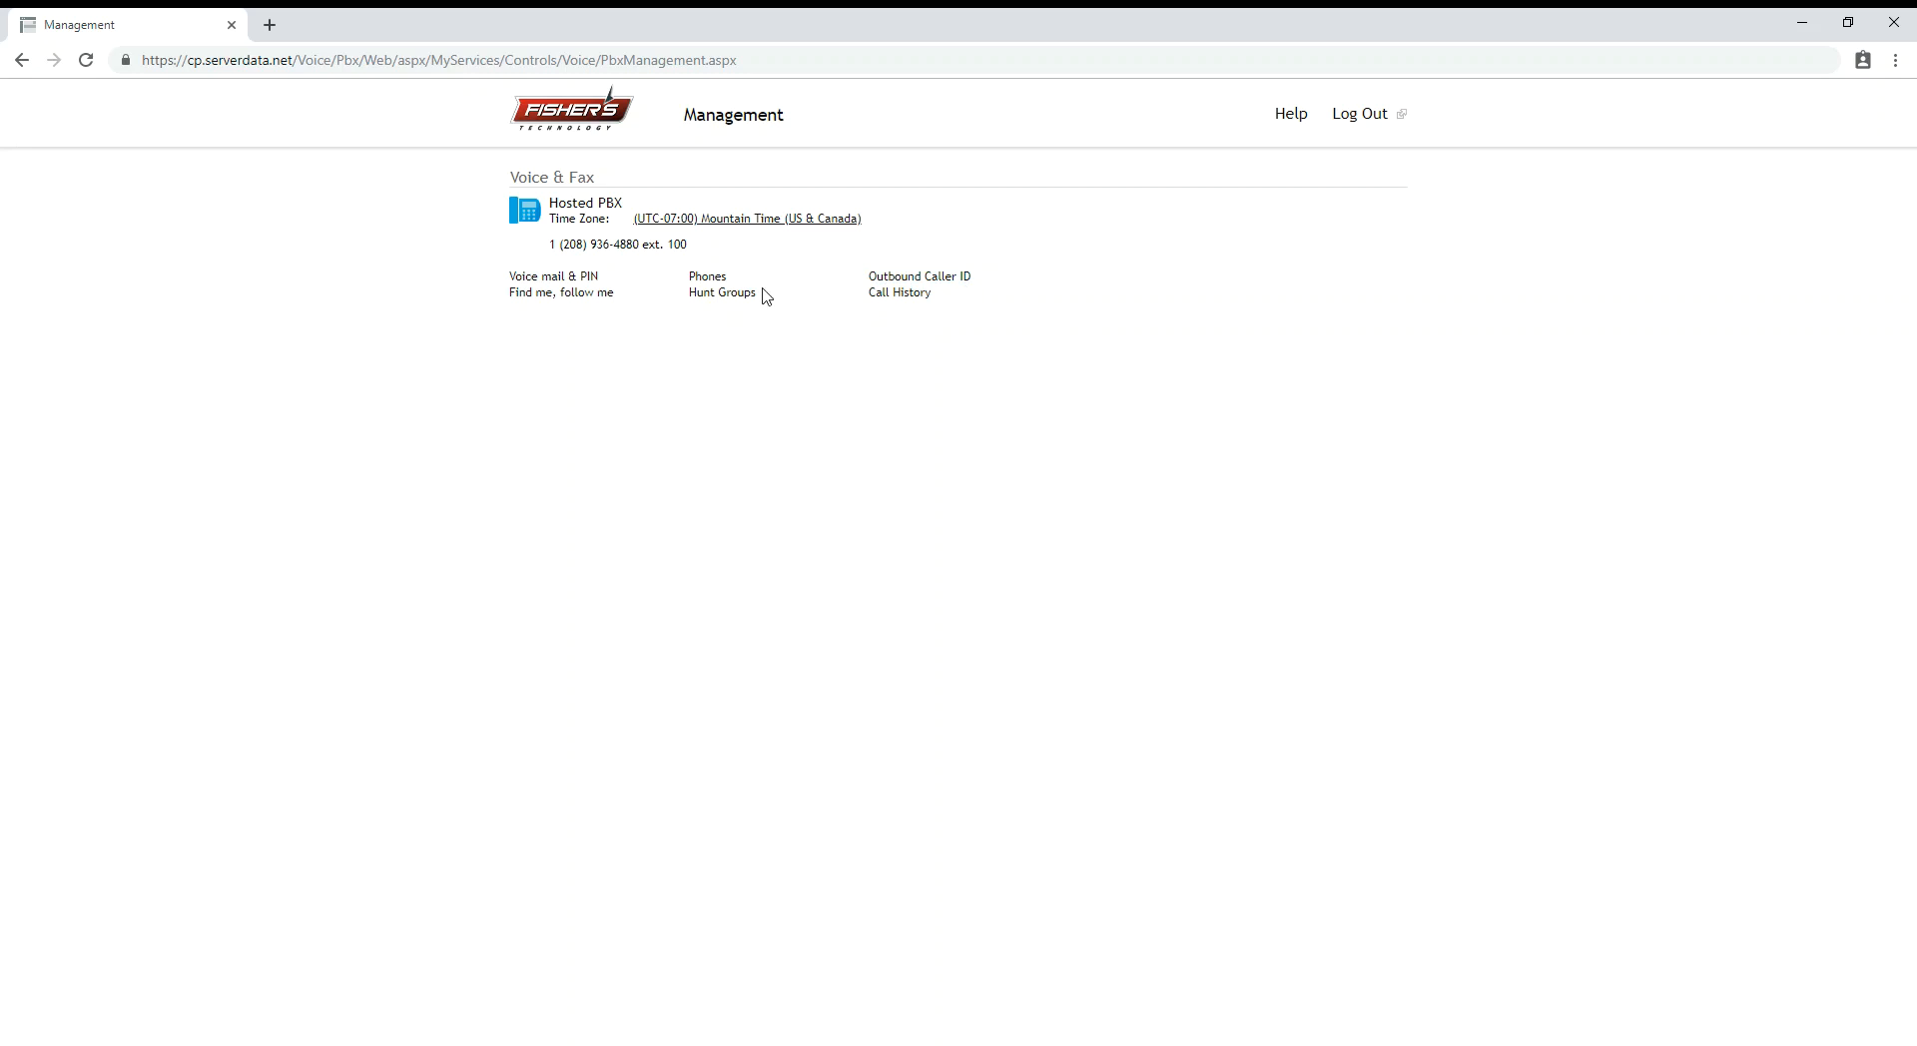
{"action": "left_click", "coordinate": [577, 298]}
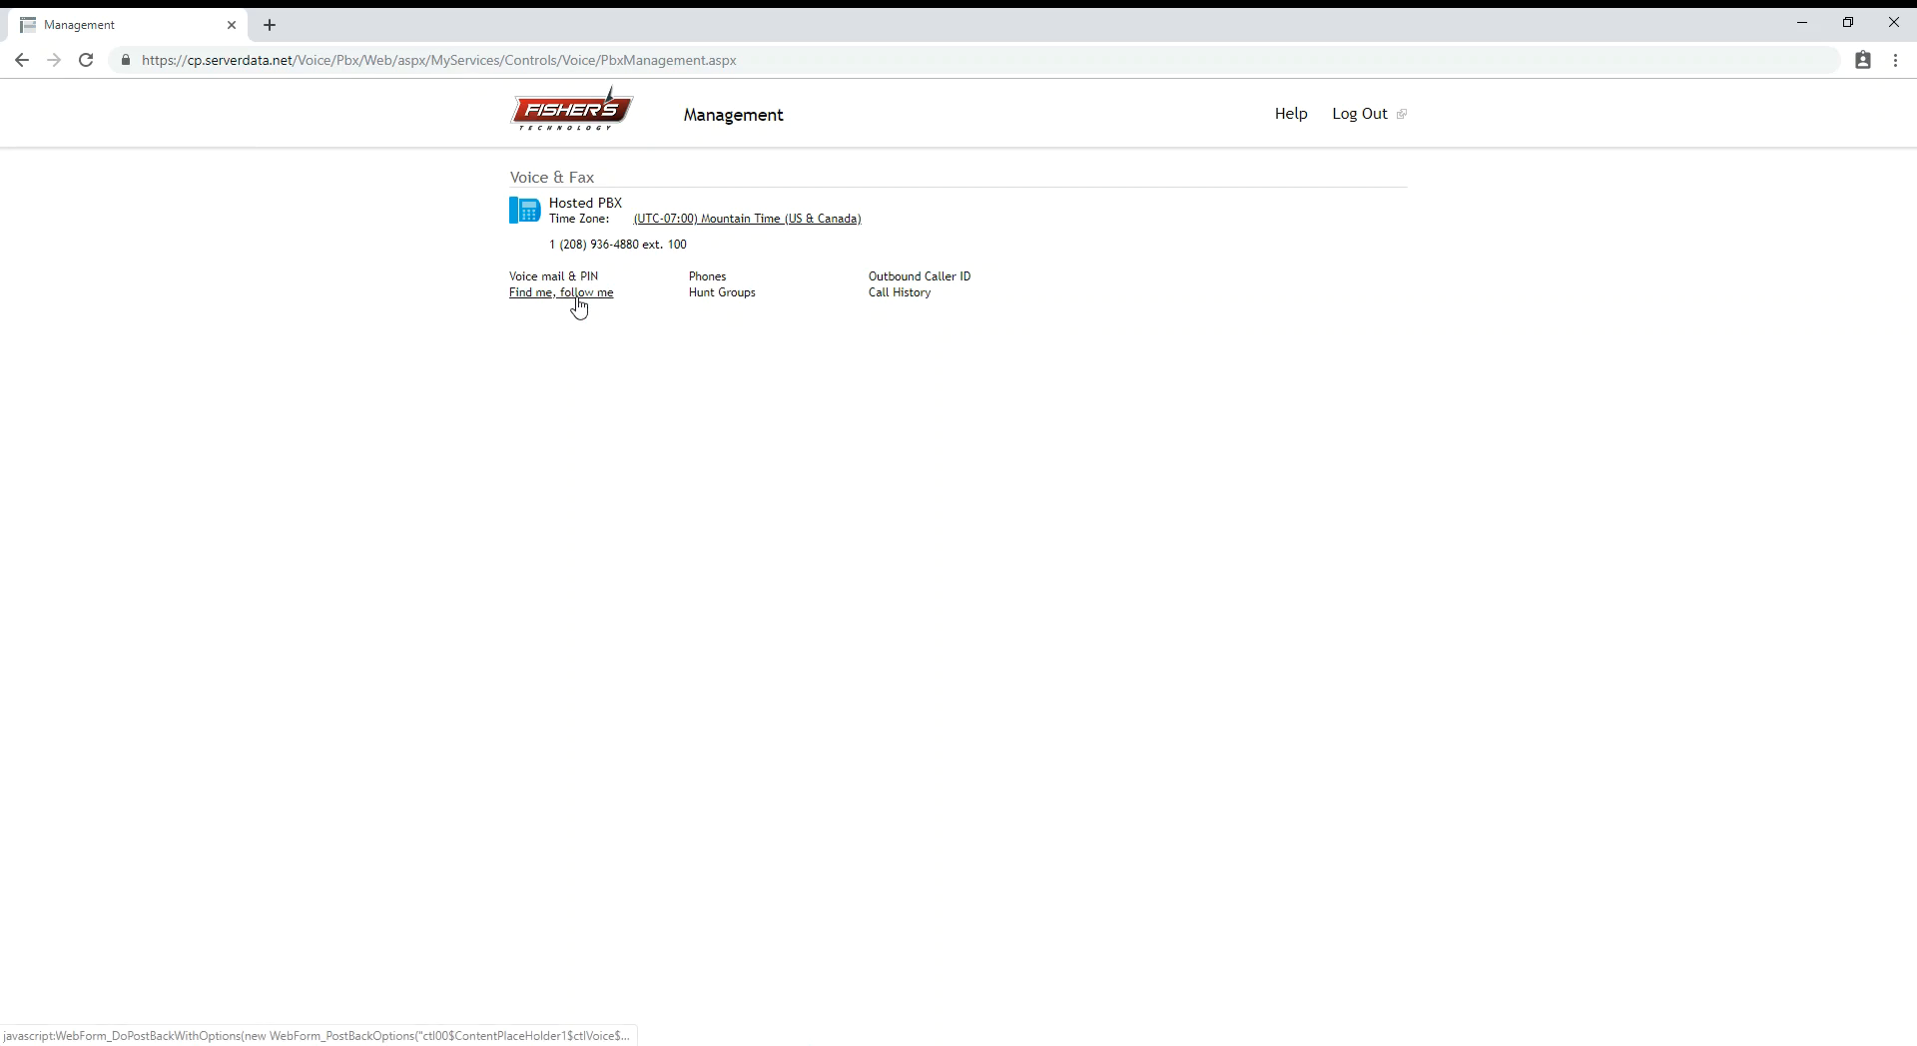
Step: Try Billings Demo ip5000 as the outbound caller ID, reselect Boise Demo T46S, and close the settings without saving
{"action": "left_click", "coordinate": [919, 278]}
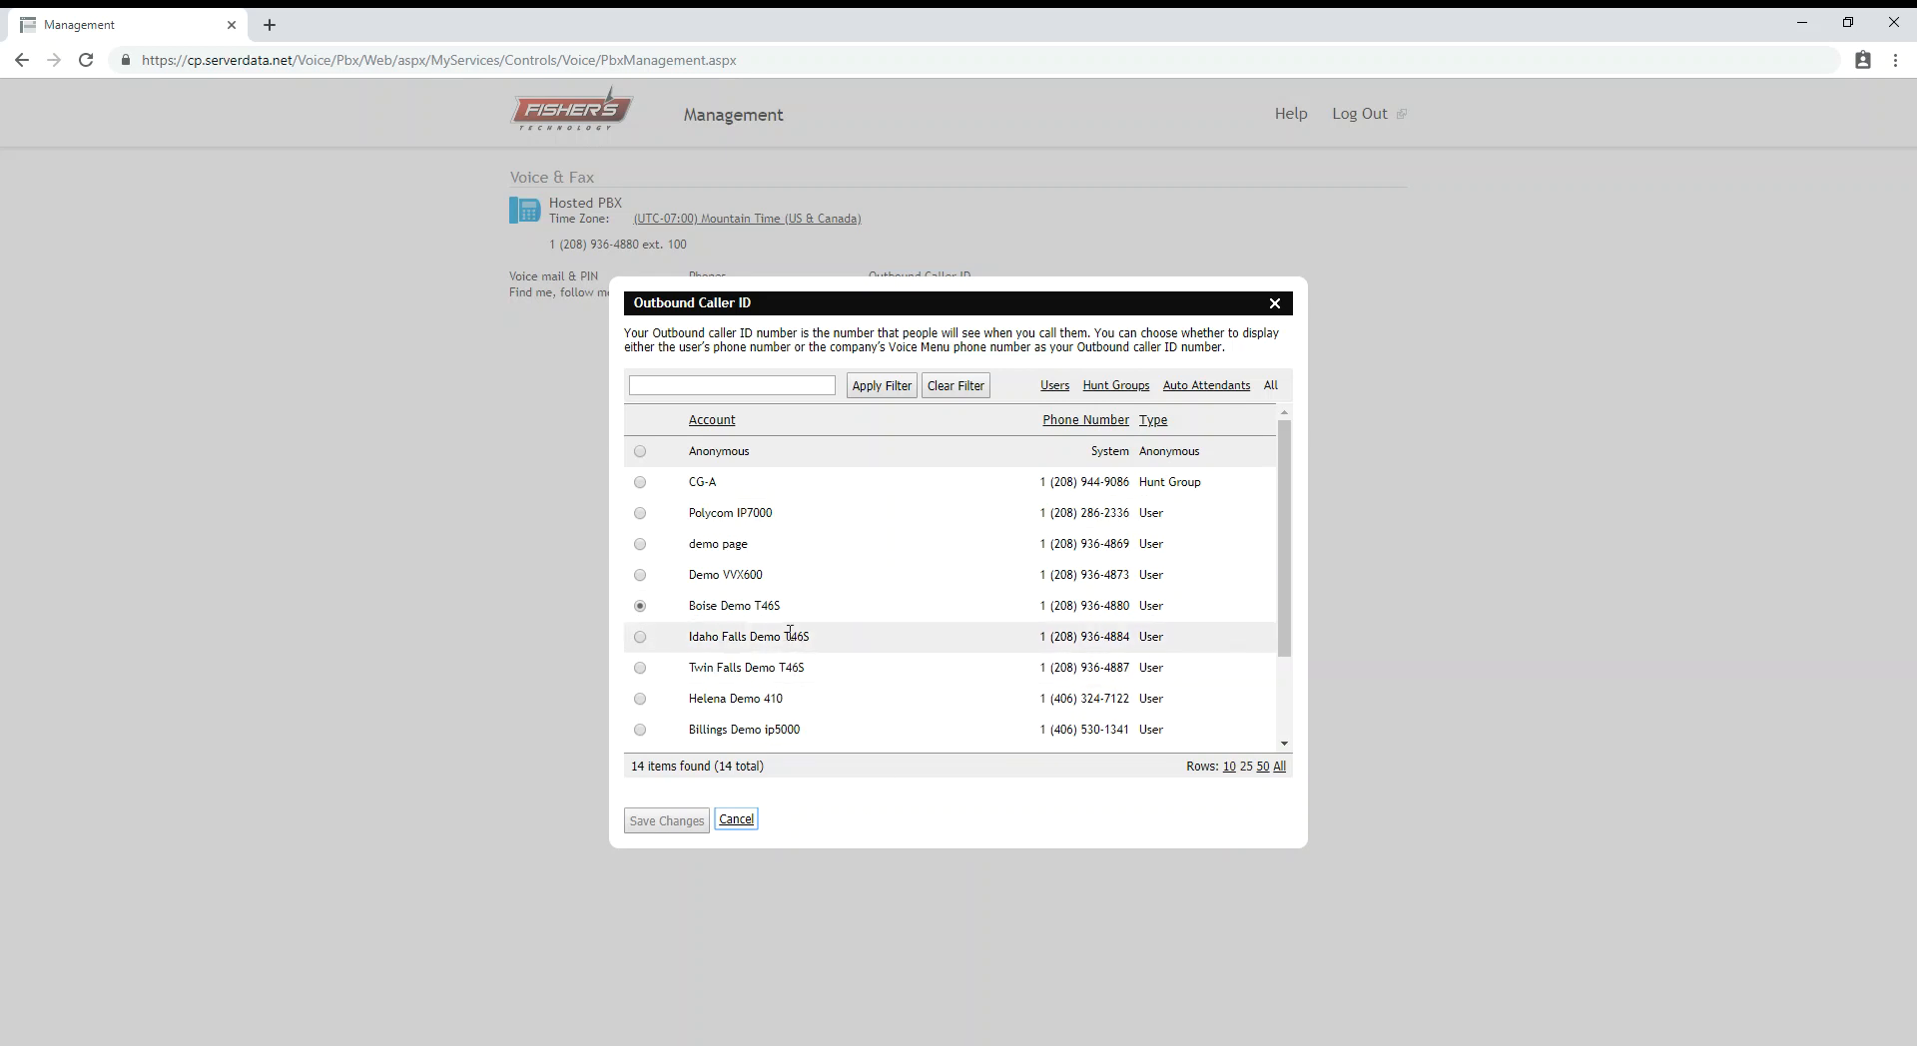
{"action": "left_click", "coordinate": [640, 636]}
{"action": "left_click", "coordinate": [640, 730]}
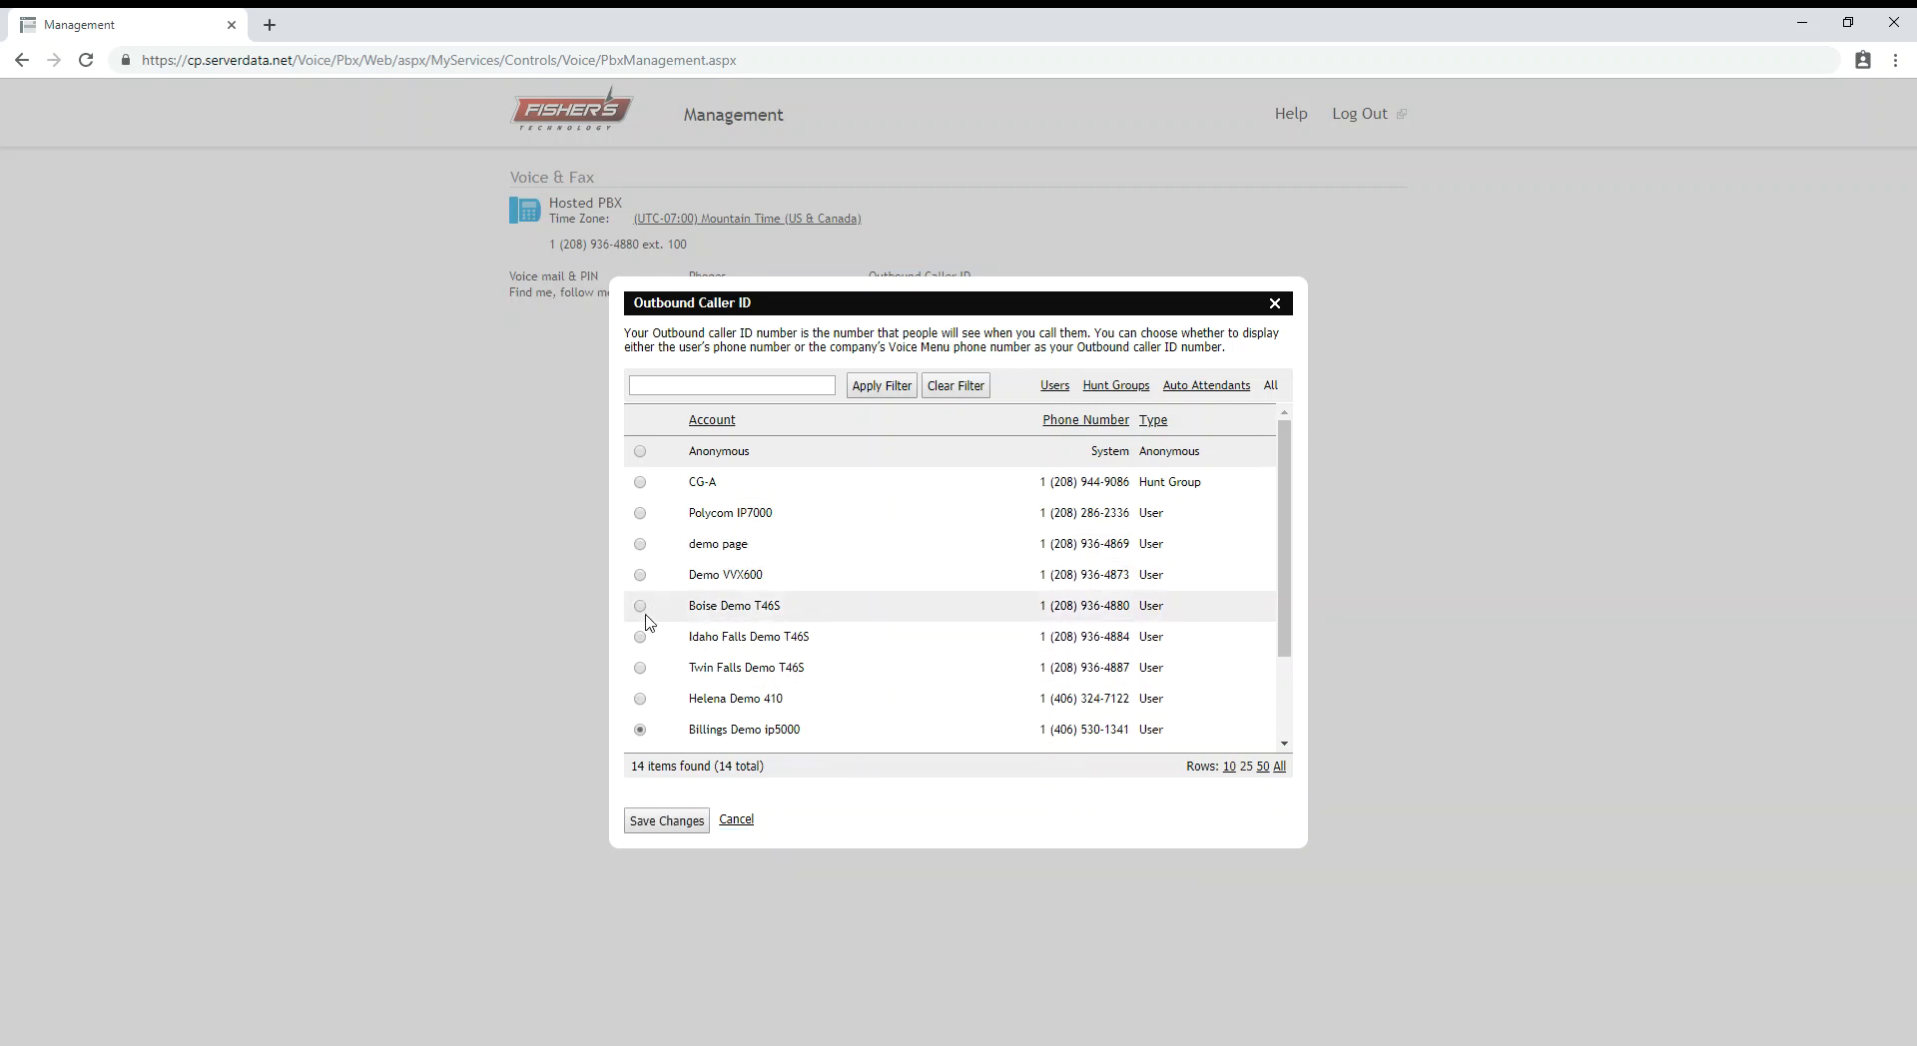
{"action": "left_click", "coordinate": [641, 608]}
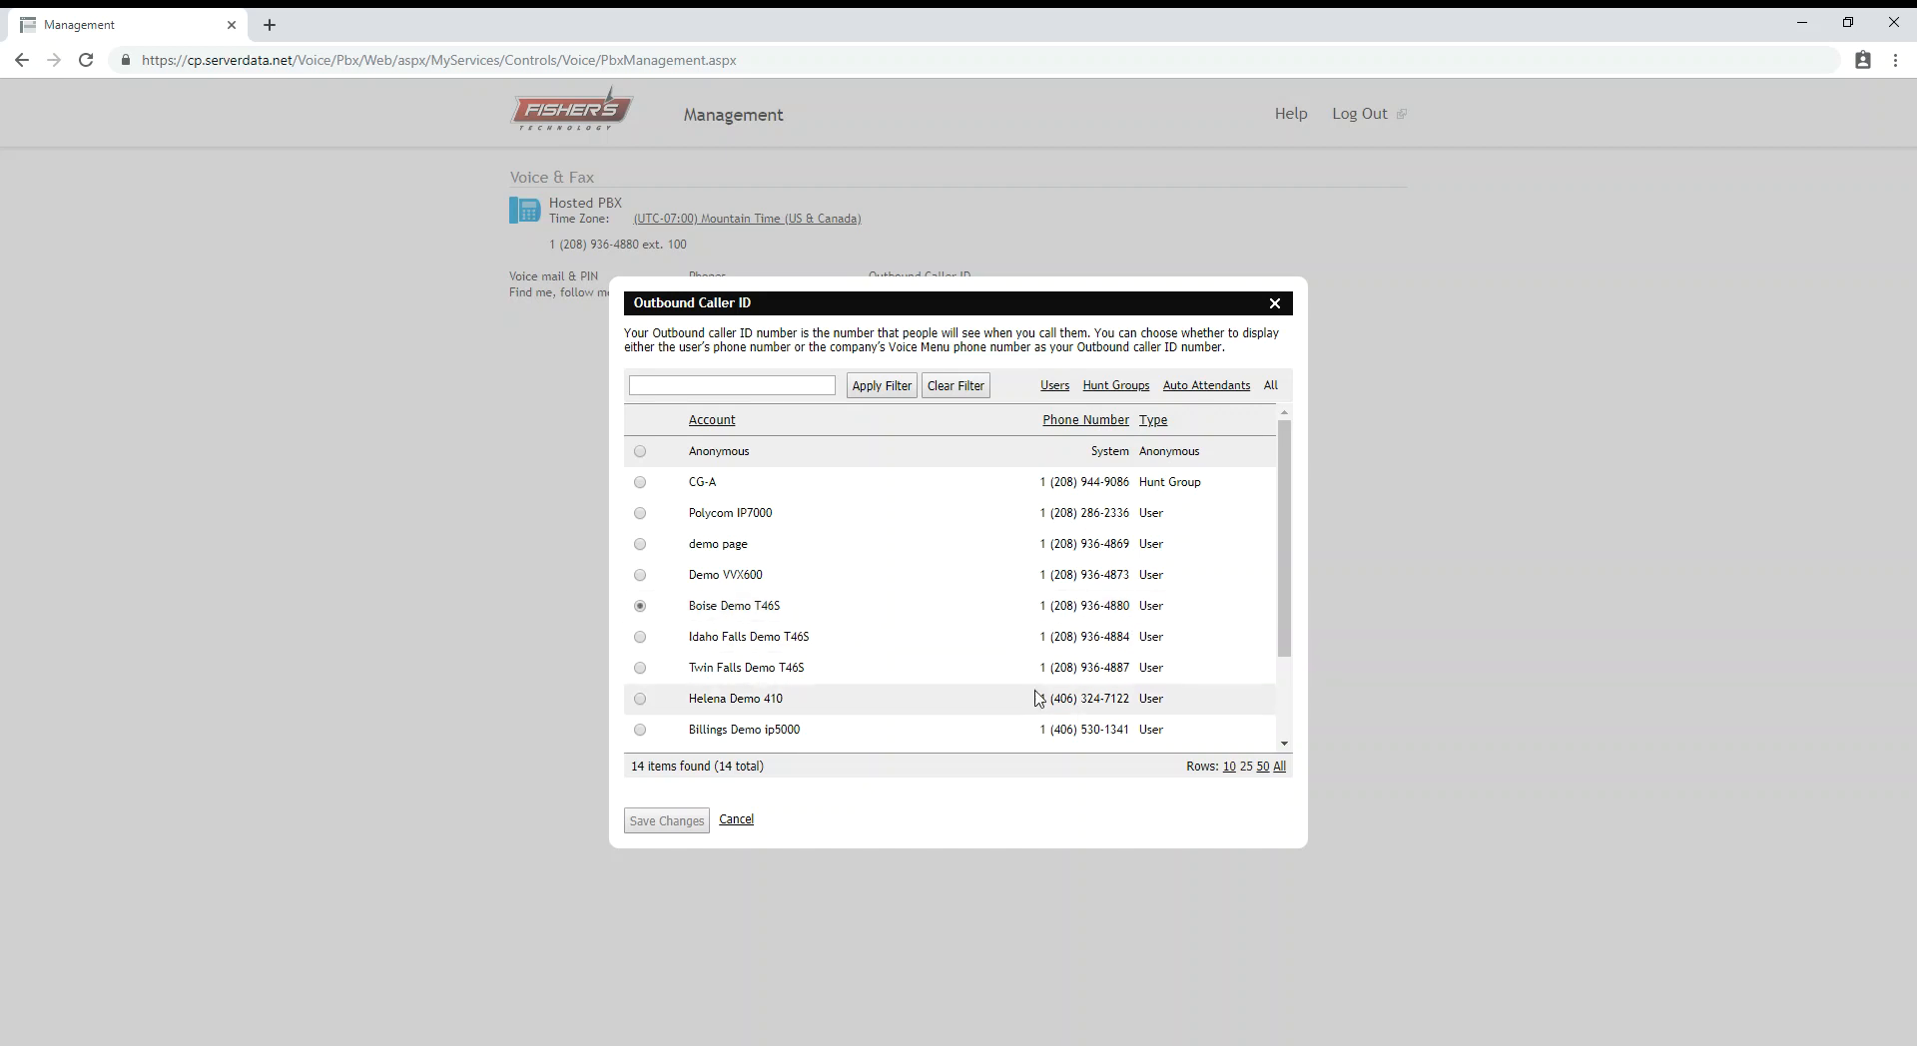
{"action": "left_click", "coordinate": [1276, 304]}
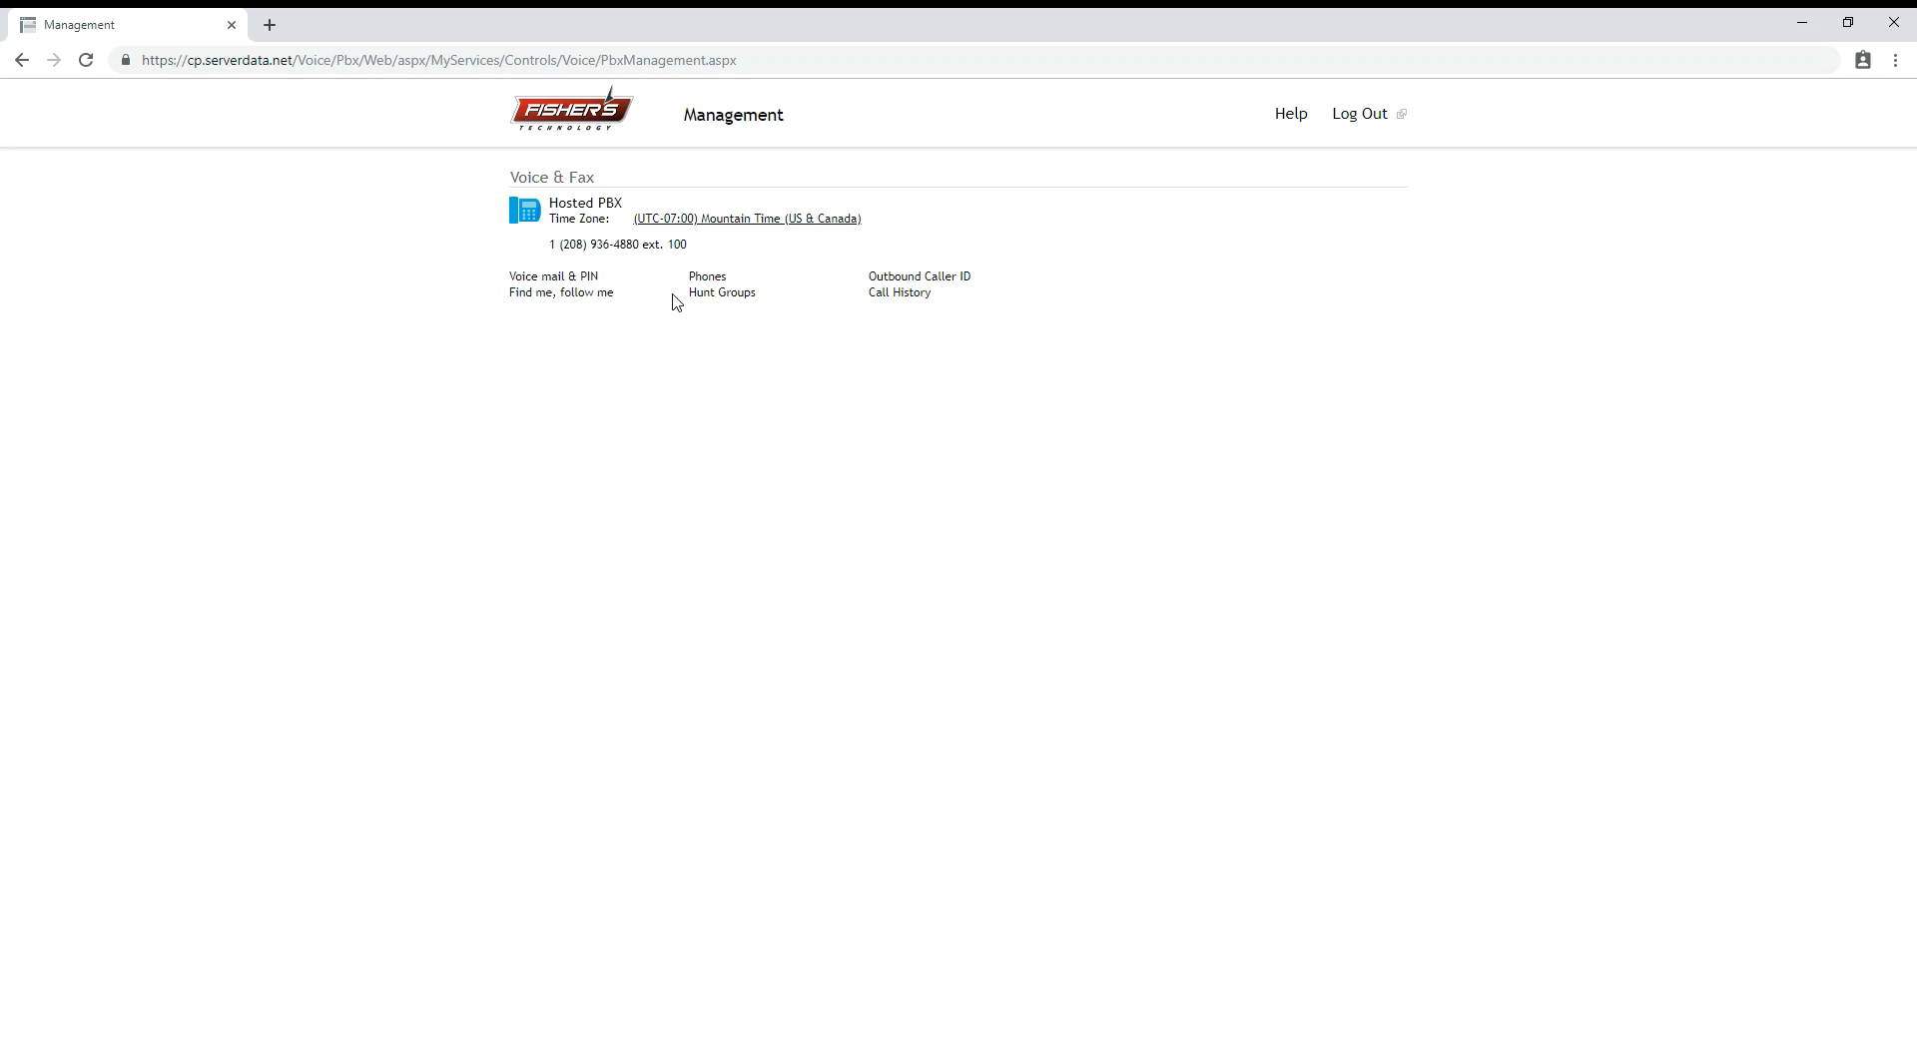
Step: Enable all three forwarding phone number entries in the Find Me, Follow Me settings
{"action": "left_click", "coordinate": [603, 293]}
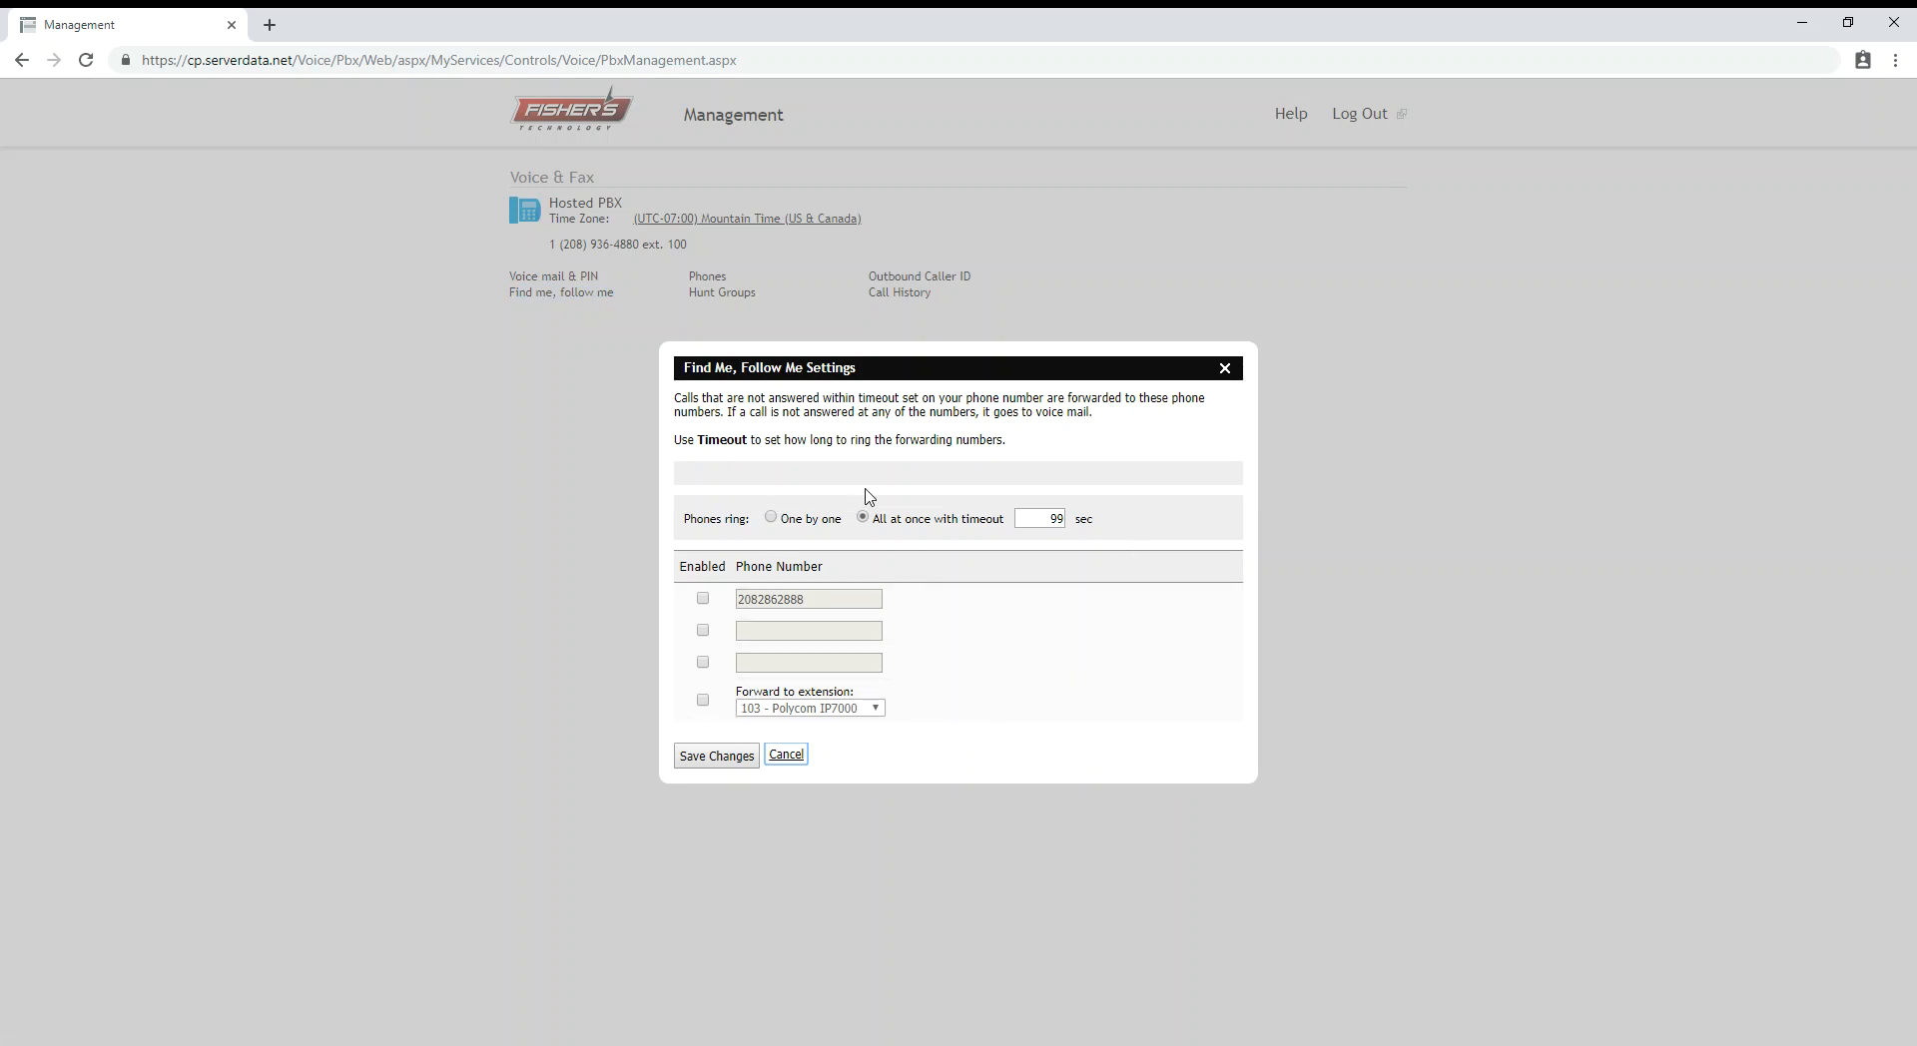
{"action": "left_click", "coordinate": [1225, 369]}
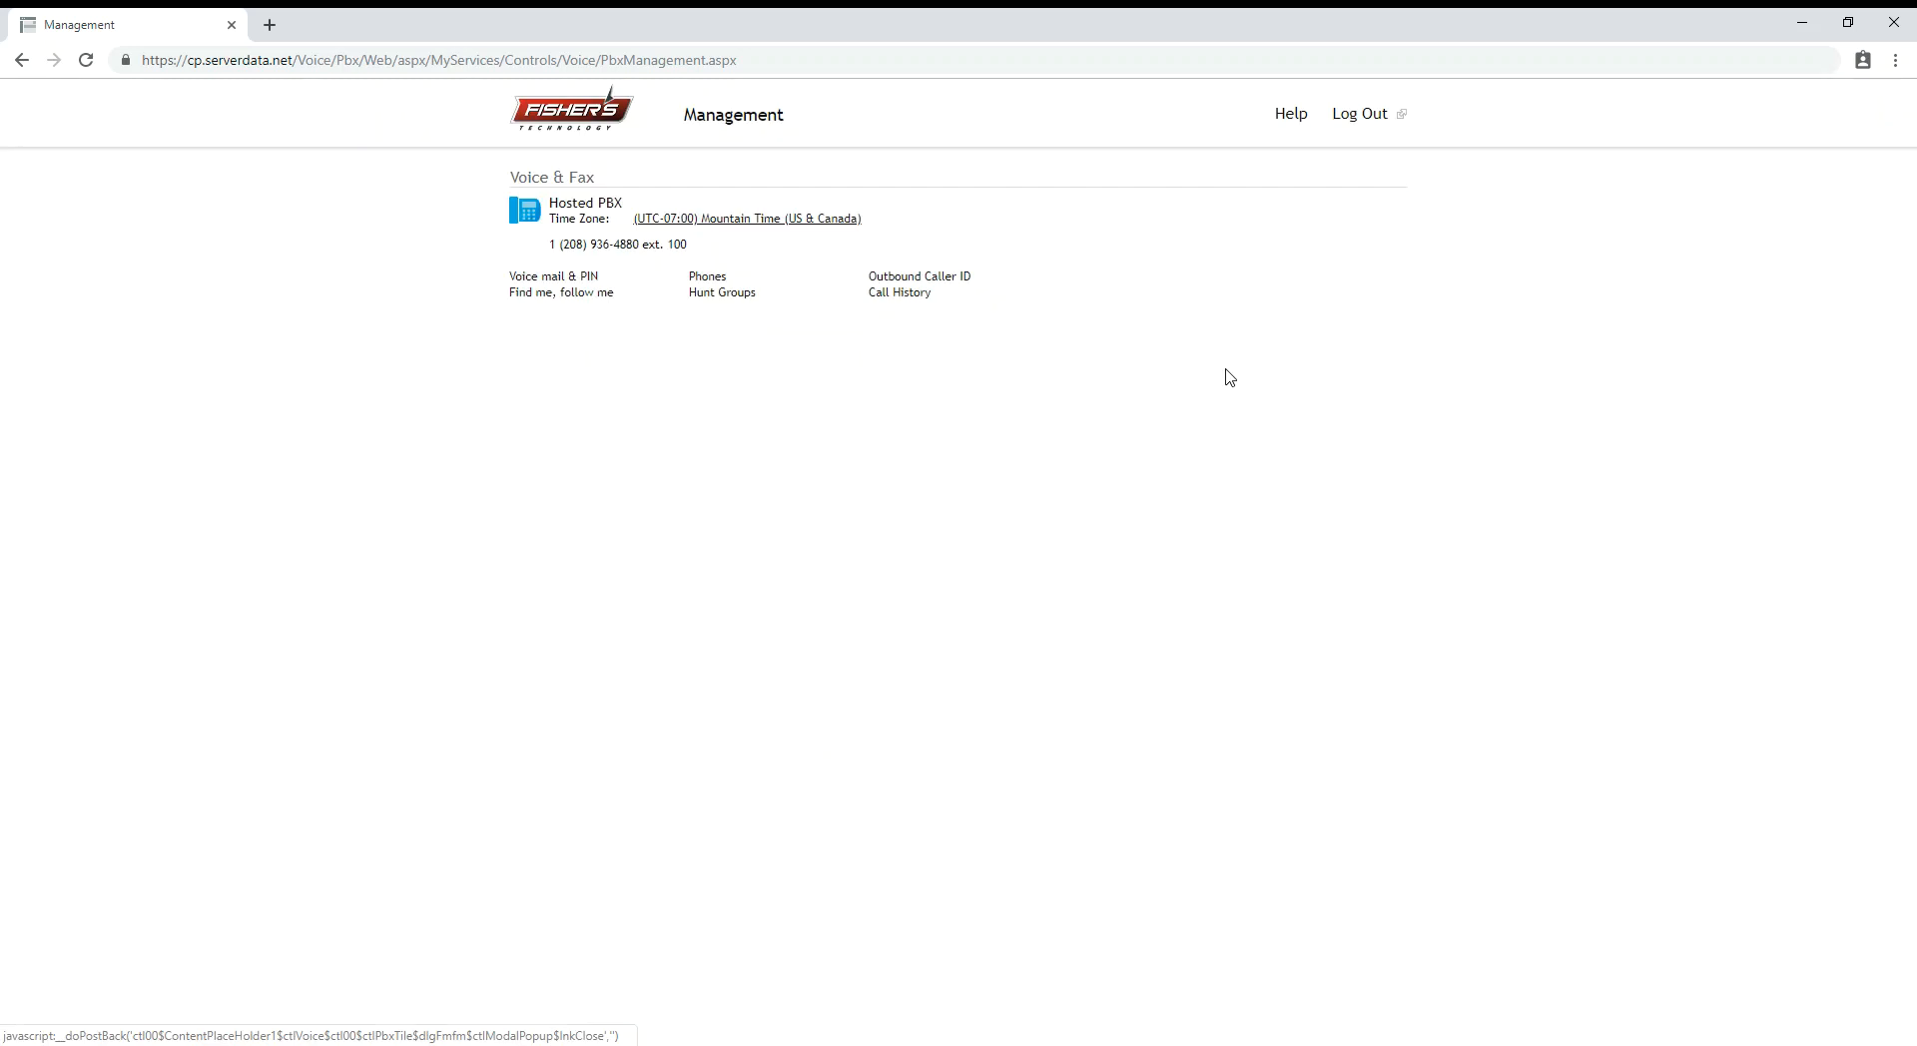
{"action": "left_click", "coordinate": [579, 296]}
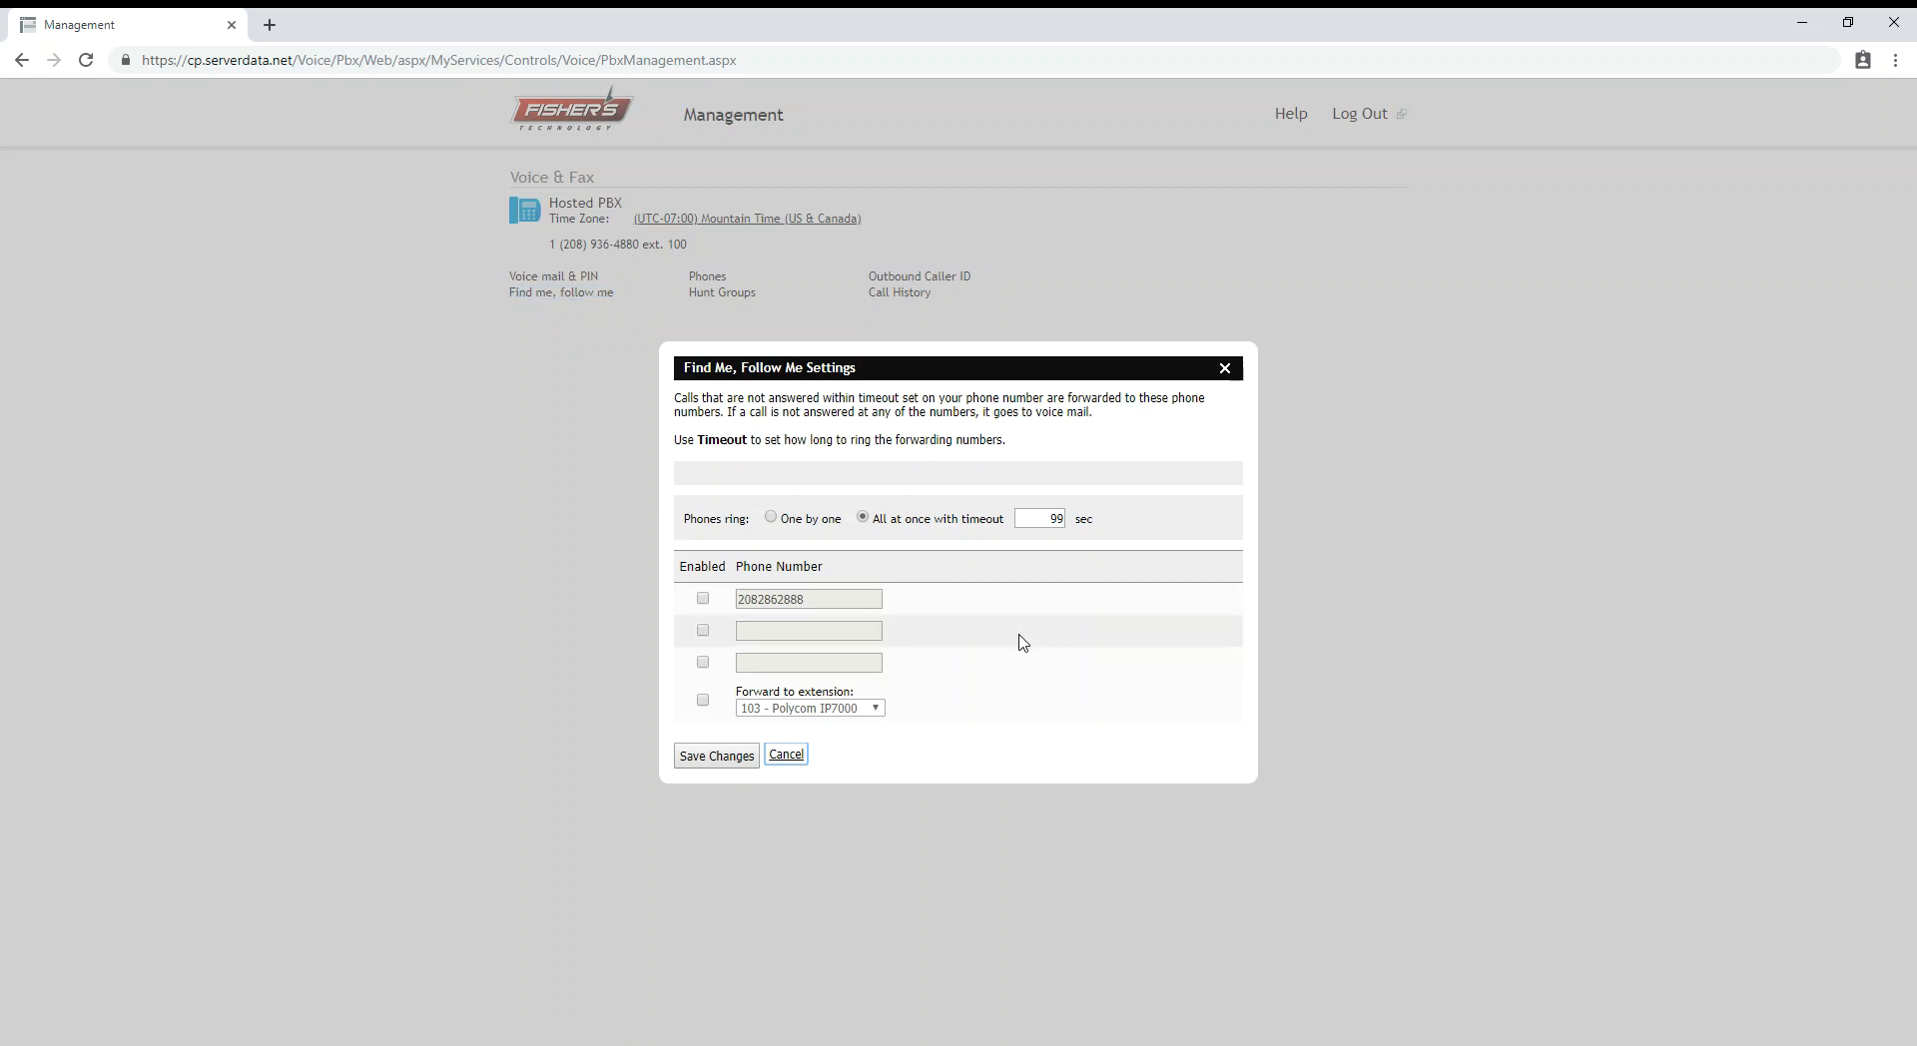
{"action": "left_click", "coordinate": [702, 598]}
{"action": "left_click", "coordinate": [702, 630]}
{"action": "left_click", "coordinate": [703, 662]}
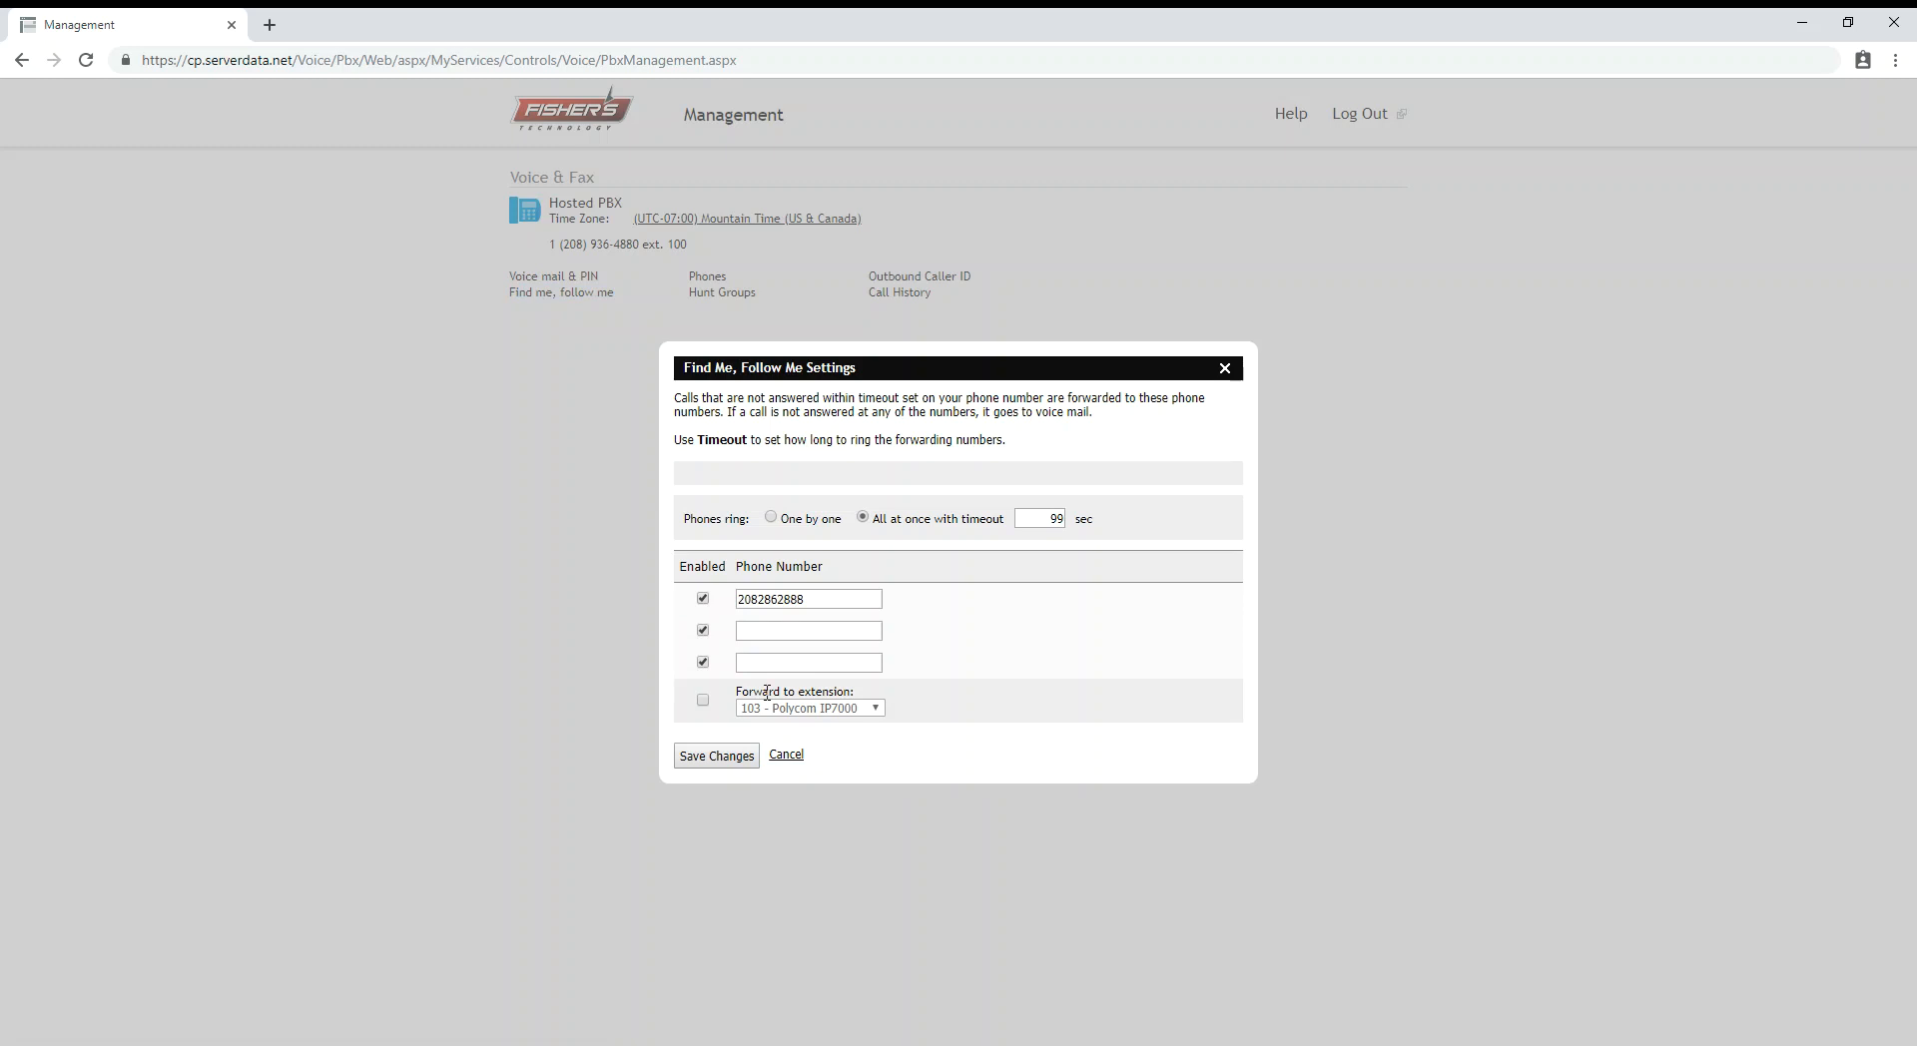
Step: Enable forwarding to extension 103 - Polycom IP7000 with phones ringing one by one, and discard the Find Me, Follow Me changes
{"action": "left_click", "coordinate": [703, 700]}
{"action": "left_click", "coordinate": [875, 709]}
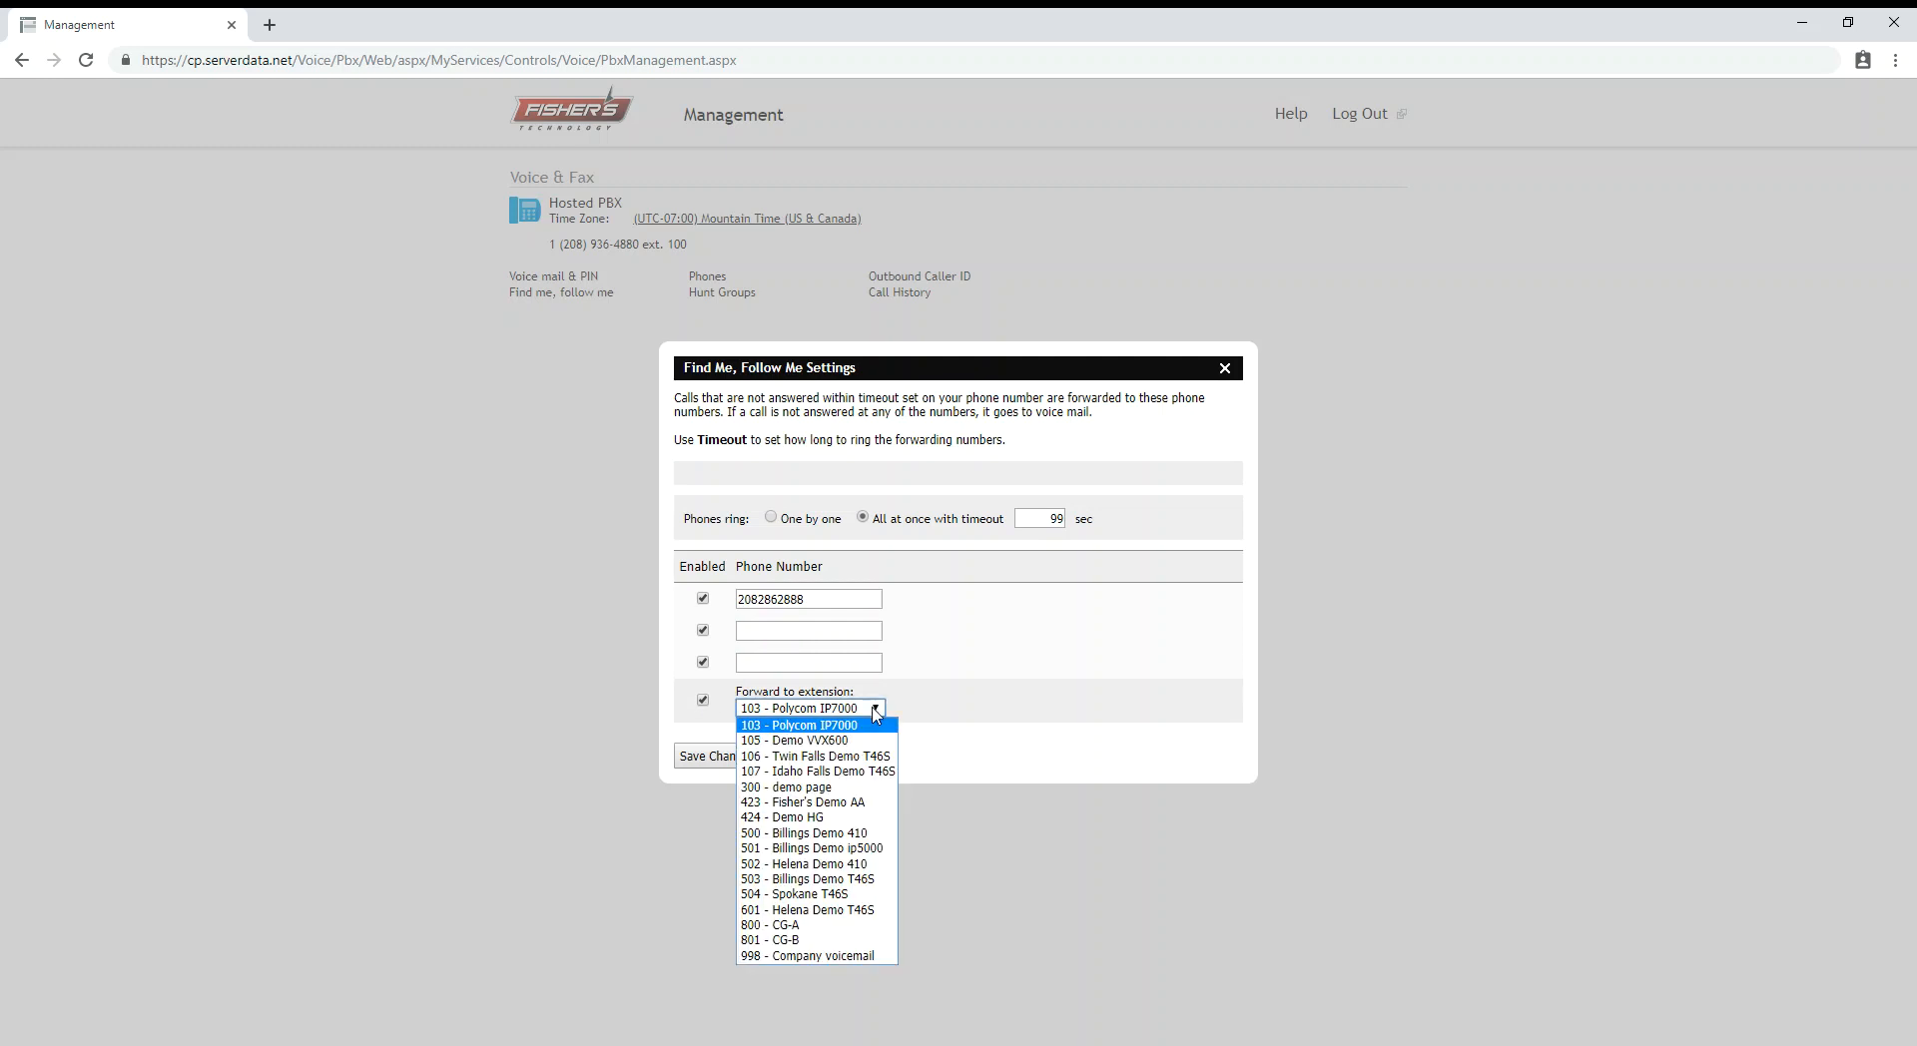
{"action": "left_click", "coordinate": [1084, 766]}
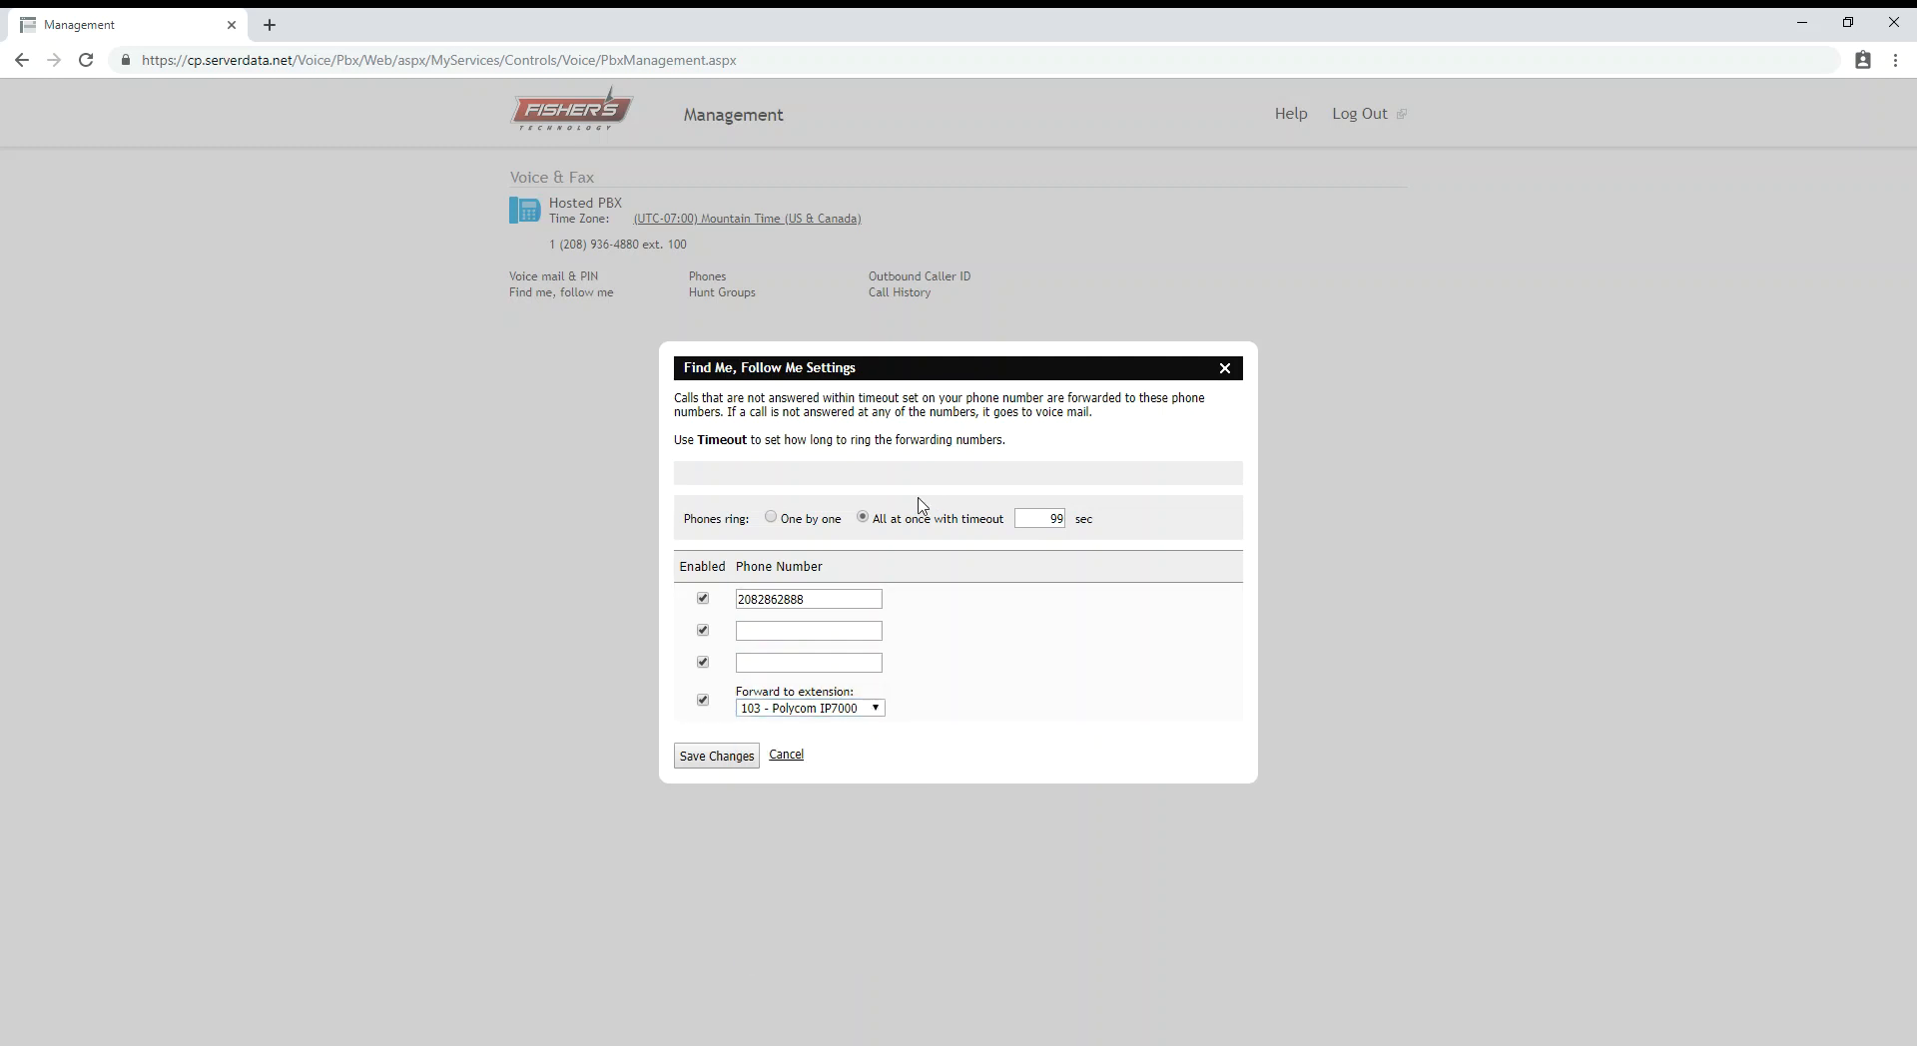
{"action": "left_click", "coordinate": [771, 517]}
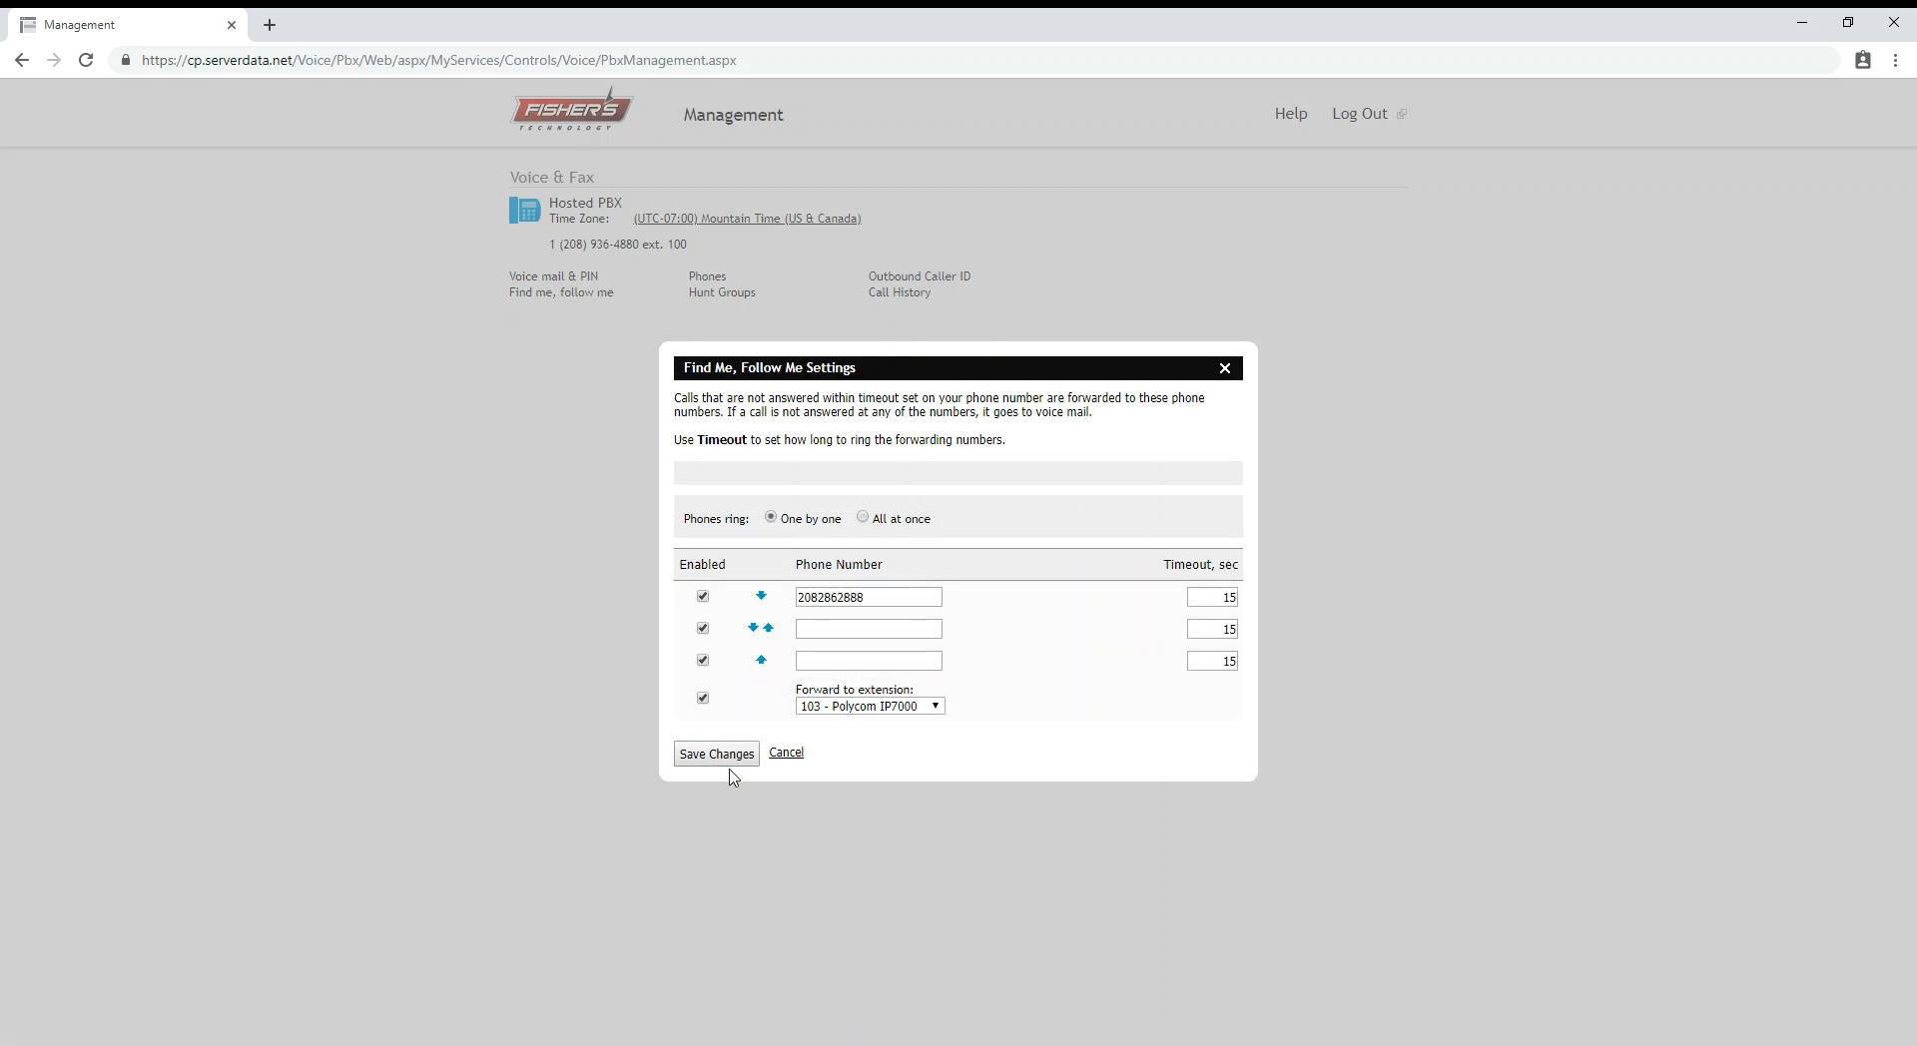
{"action": "left_click", "coordinate": [787, 754]}
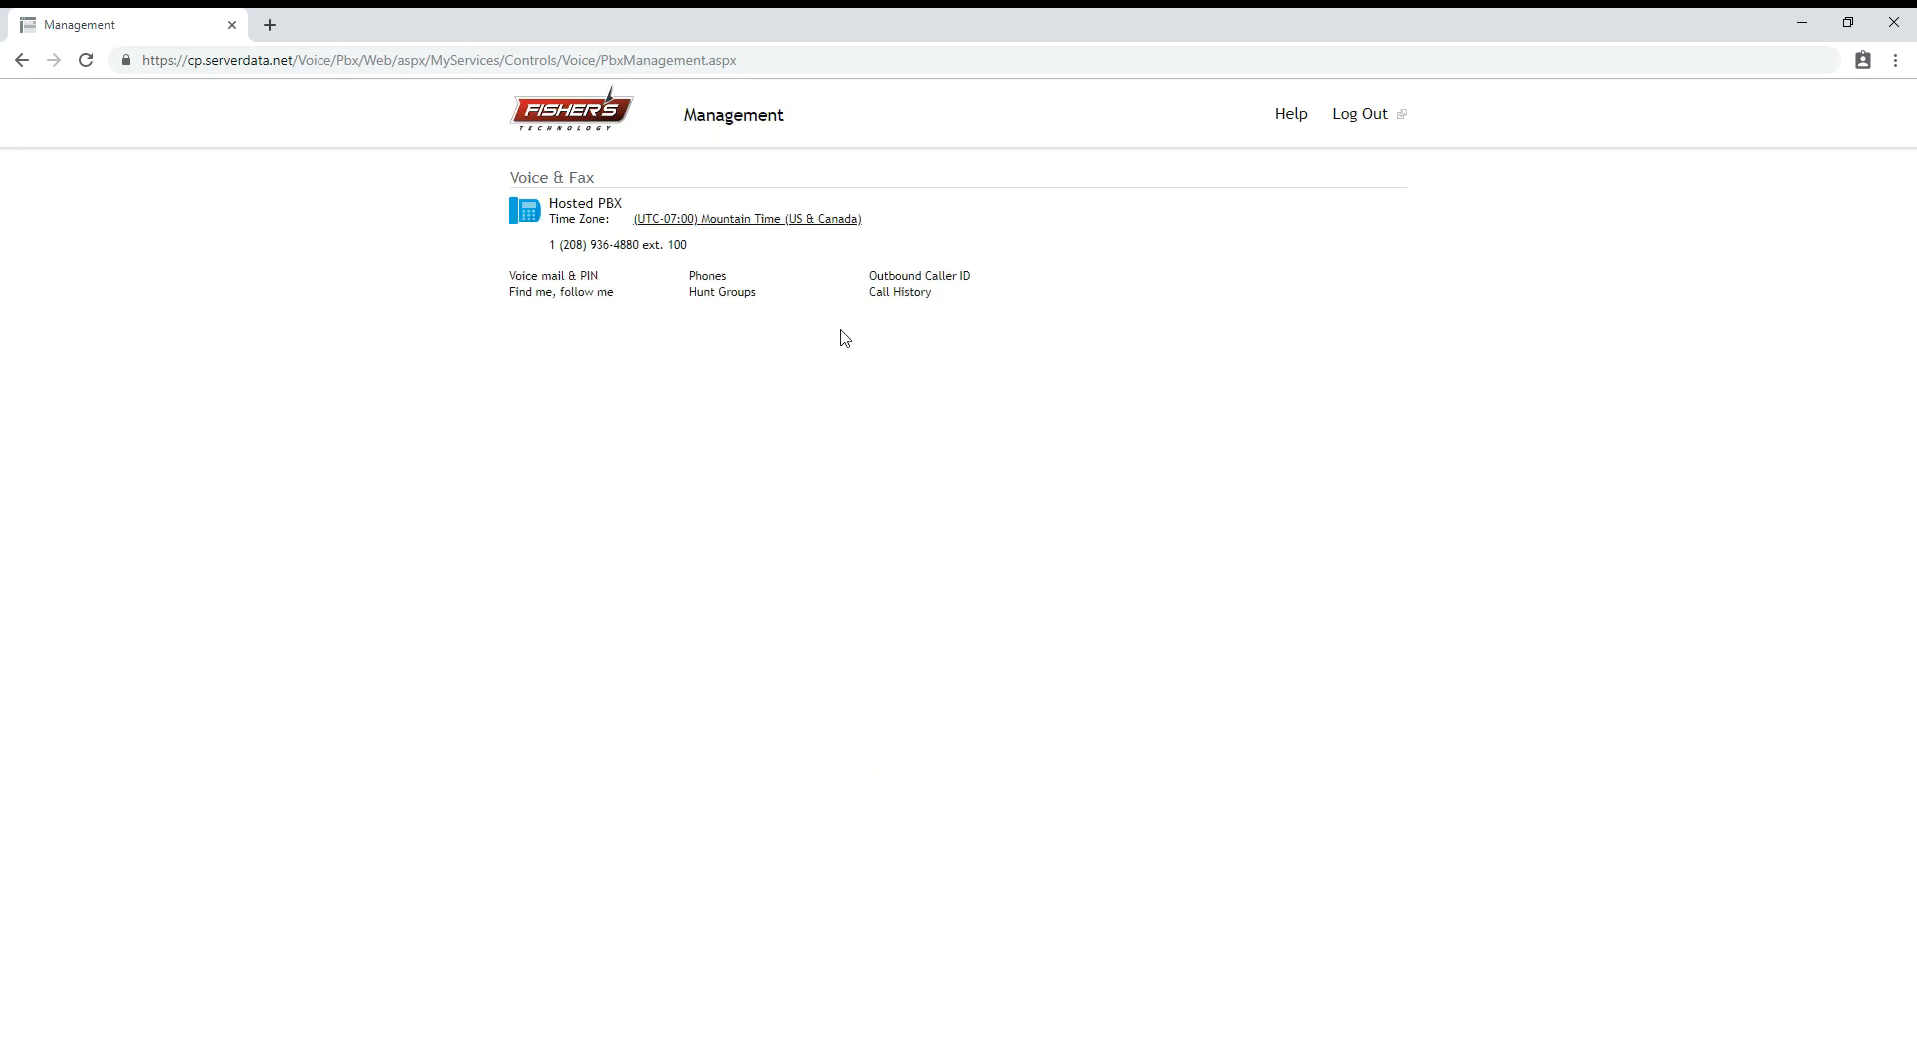
Step: Log in to the Demo HG hunt group
{"action": "left_click", "coordinate": [753, 296]}
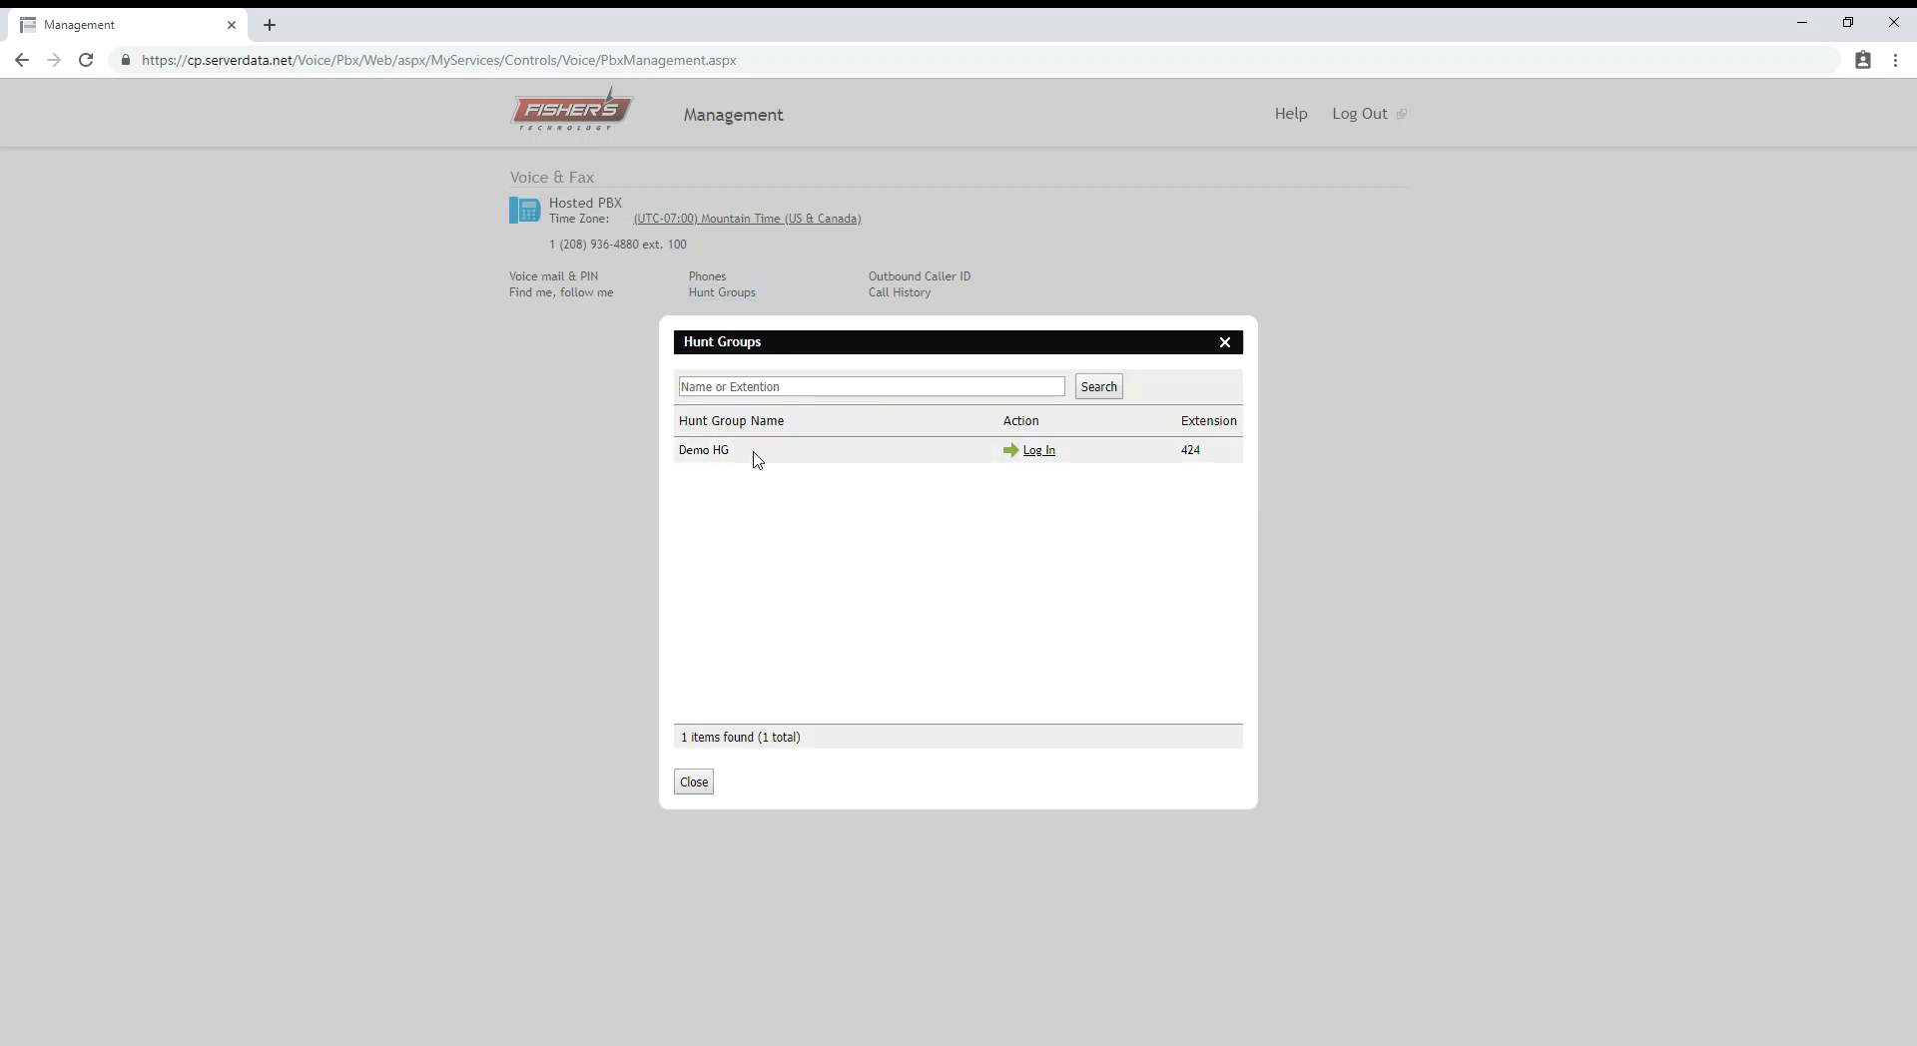
{"action": "left_click", "coordinate": [1040, 452]}
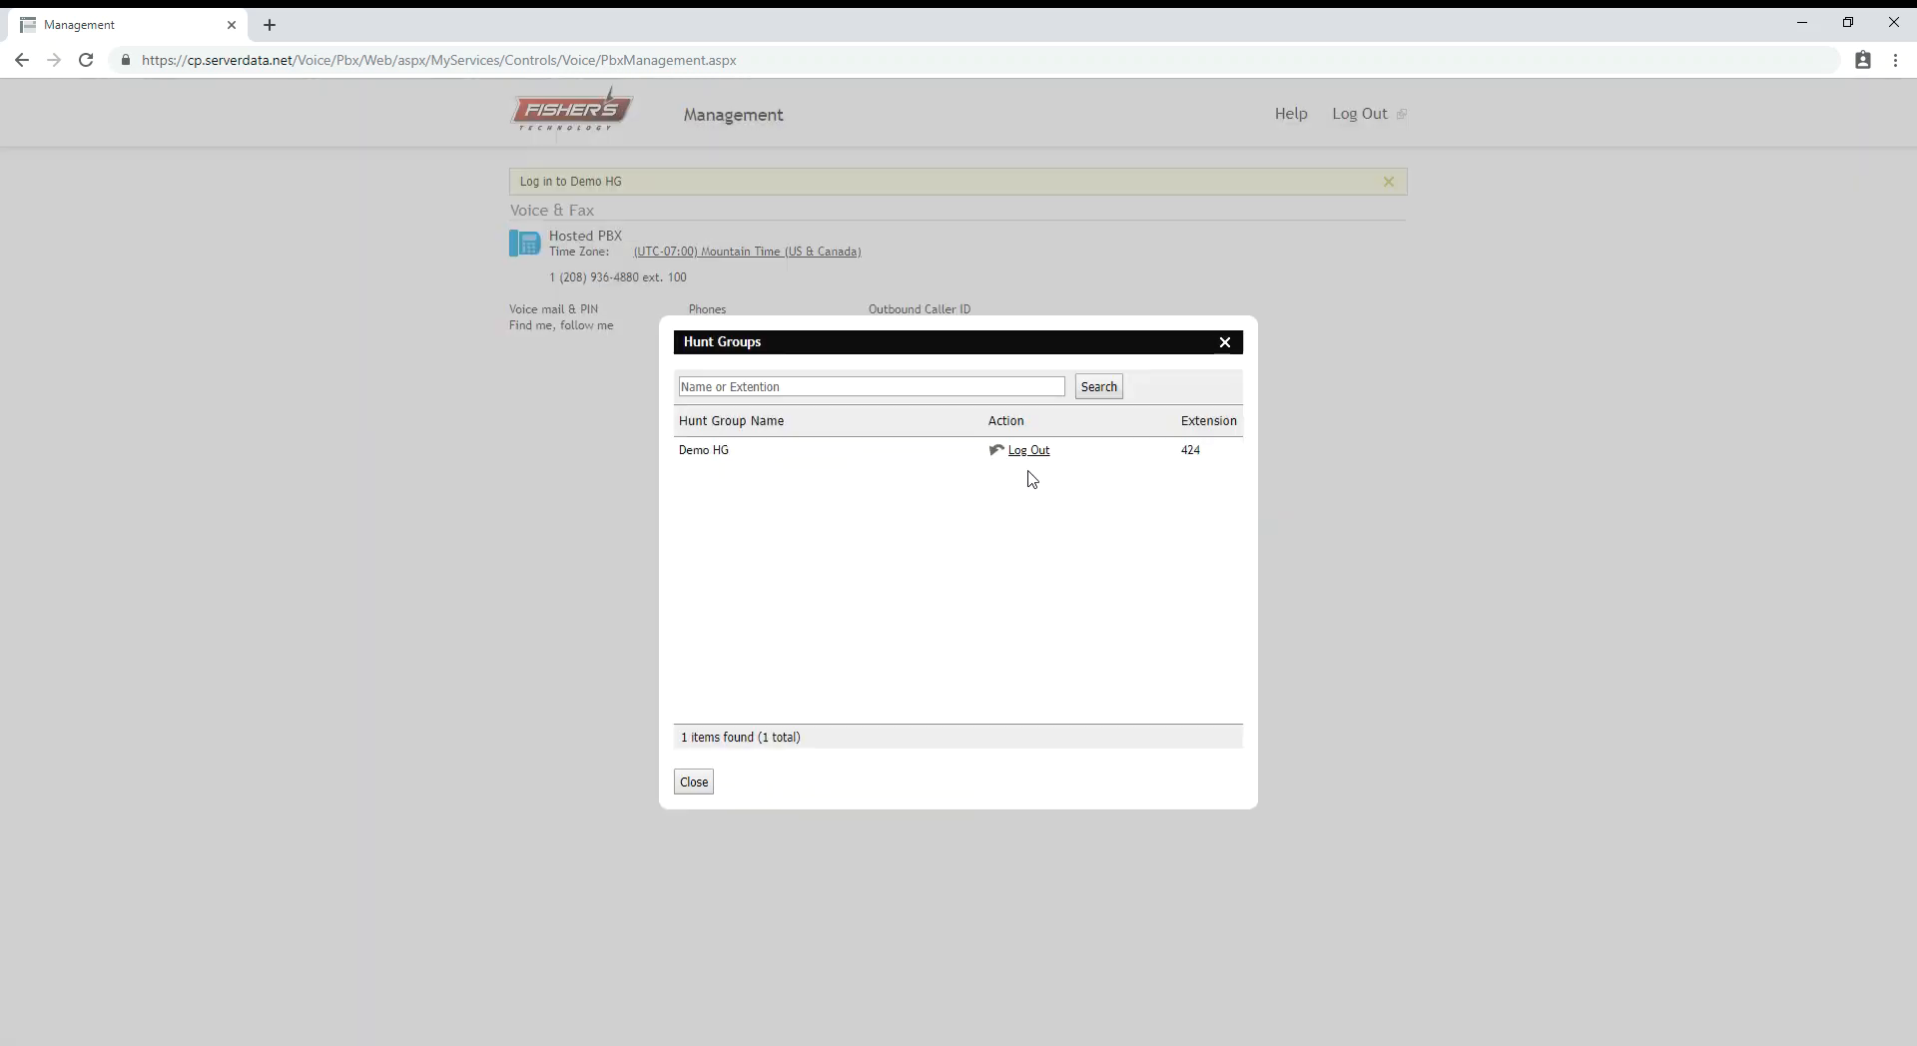
Step: Log out of the Demo HG hunt group and close the hunt group list
{"action": "left_click", "coordinate": [1029, 450]}
{"action": "left_click", "coordinate": [715, 787]}
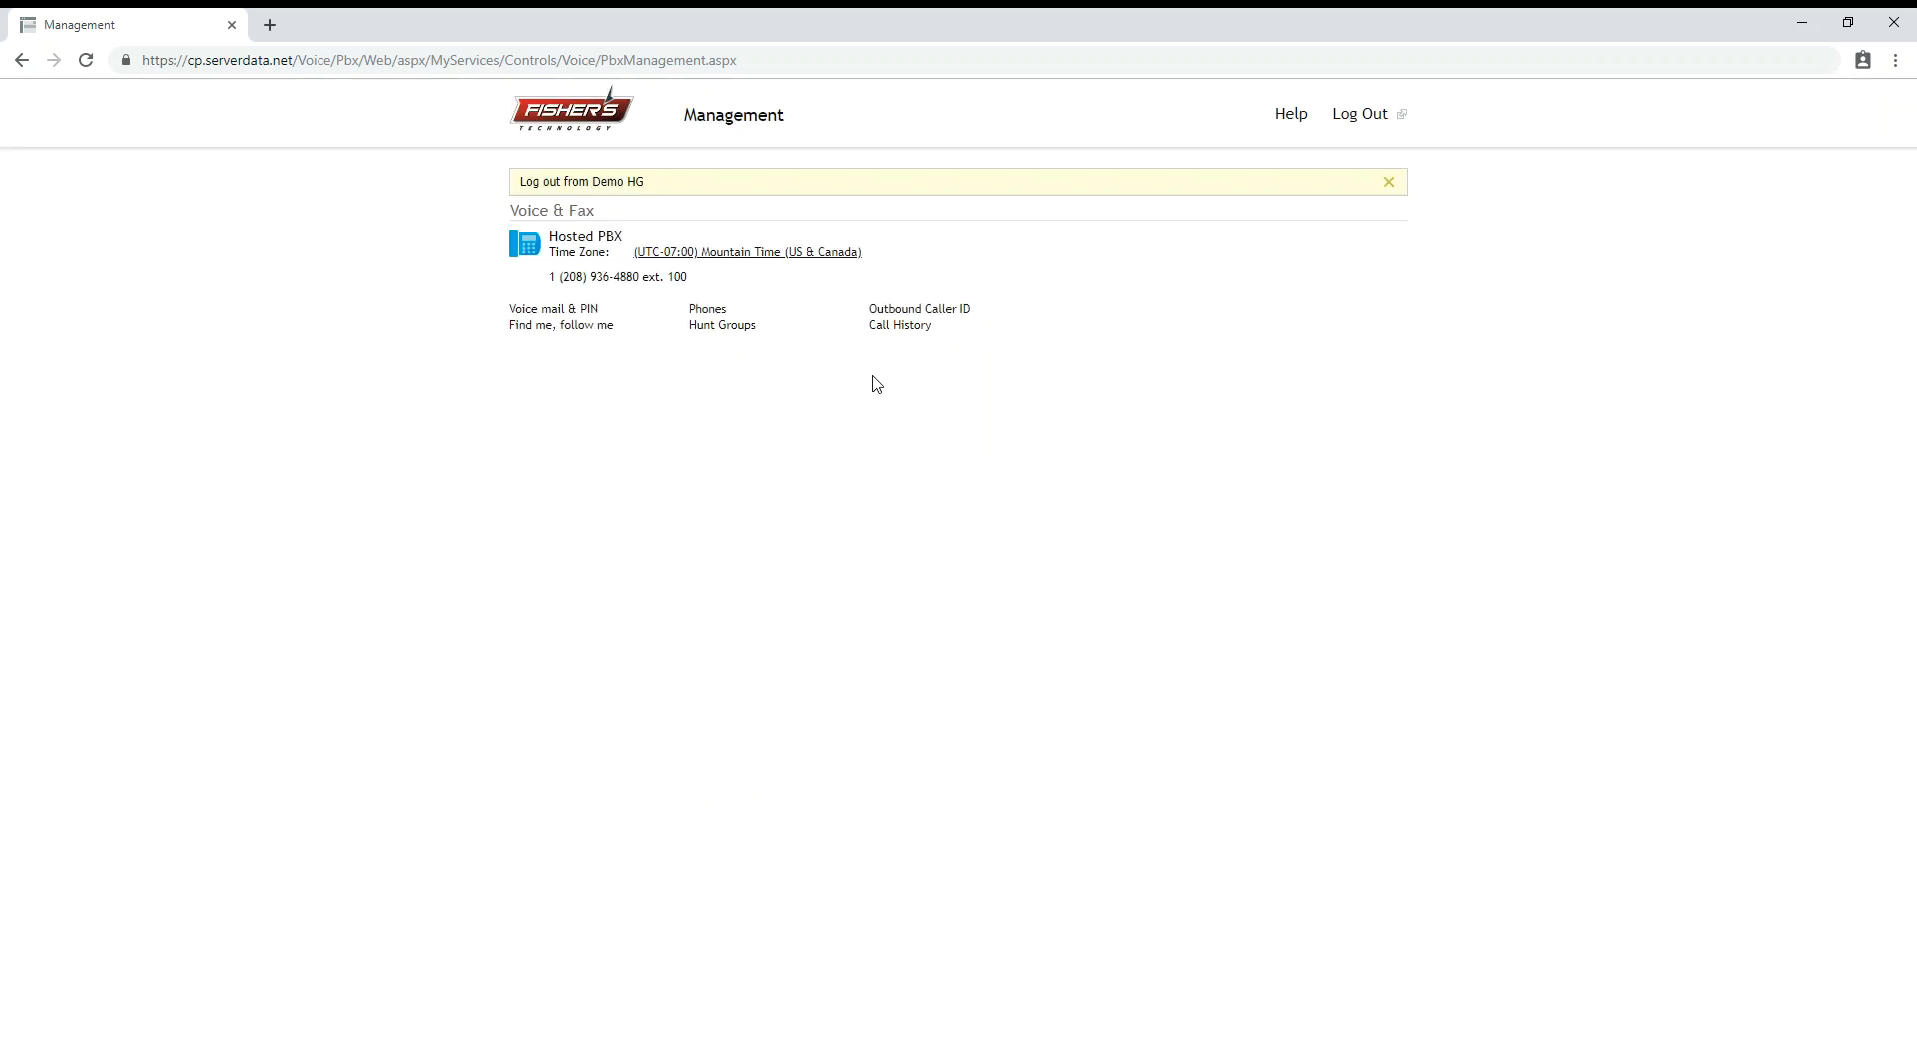
Step: Review the Hosted PBX call history for the last 2 months, including the oldest calls listed, and close it
{"action": "left_click", "coordinate": [901, 326]}
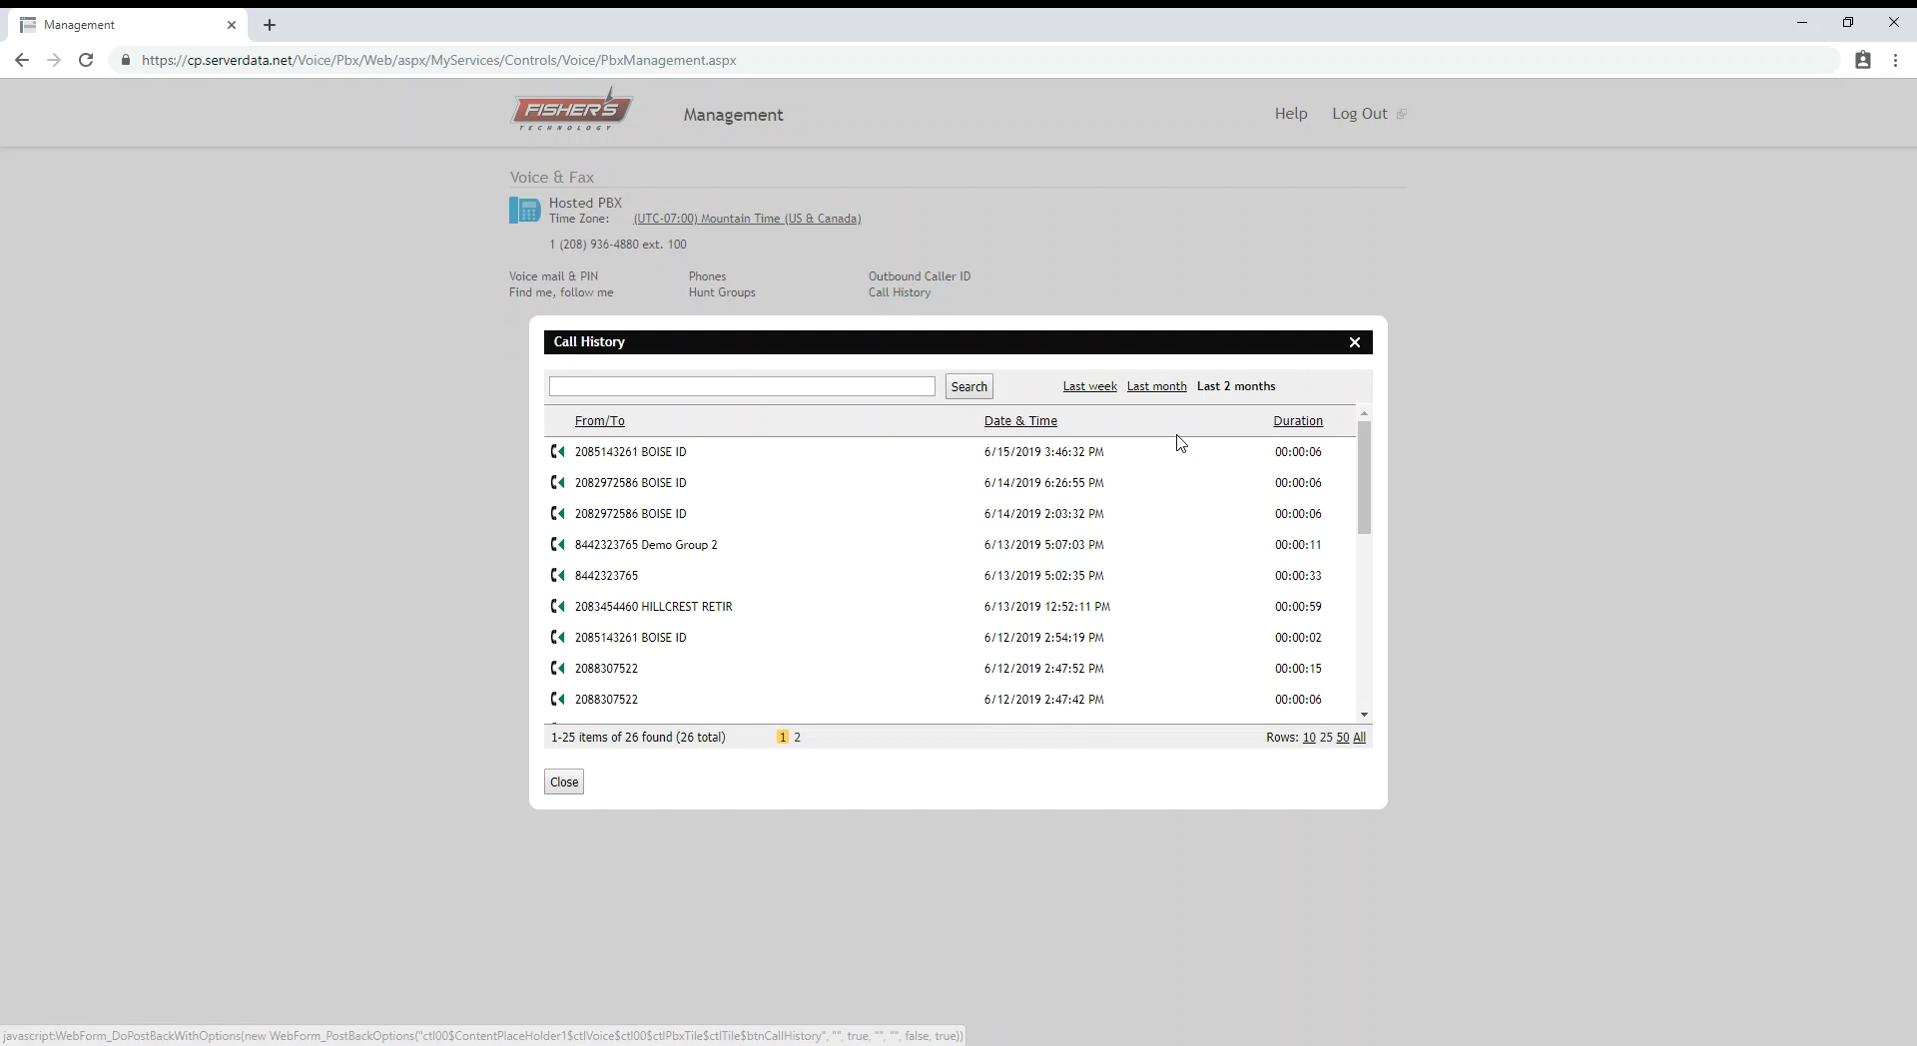
{"action": "scroll", "coordinate": [967, 573], "scroll_direction": "down", "scroll_amount": 5}
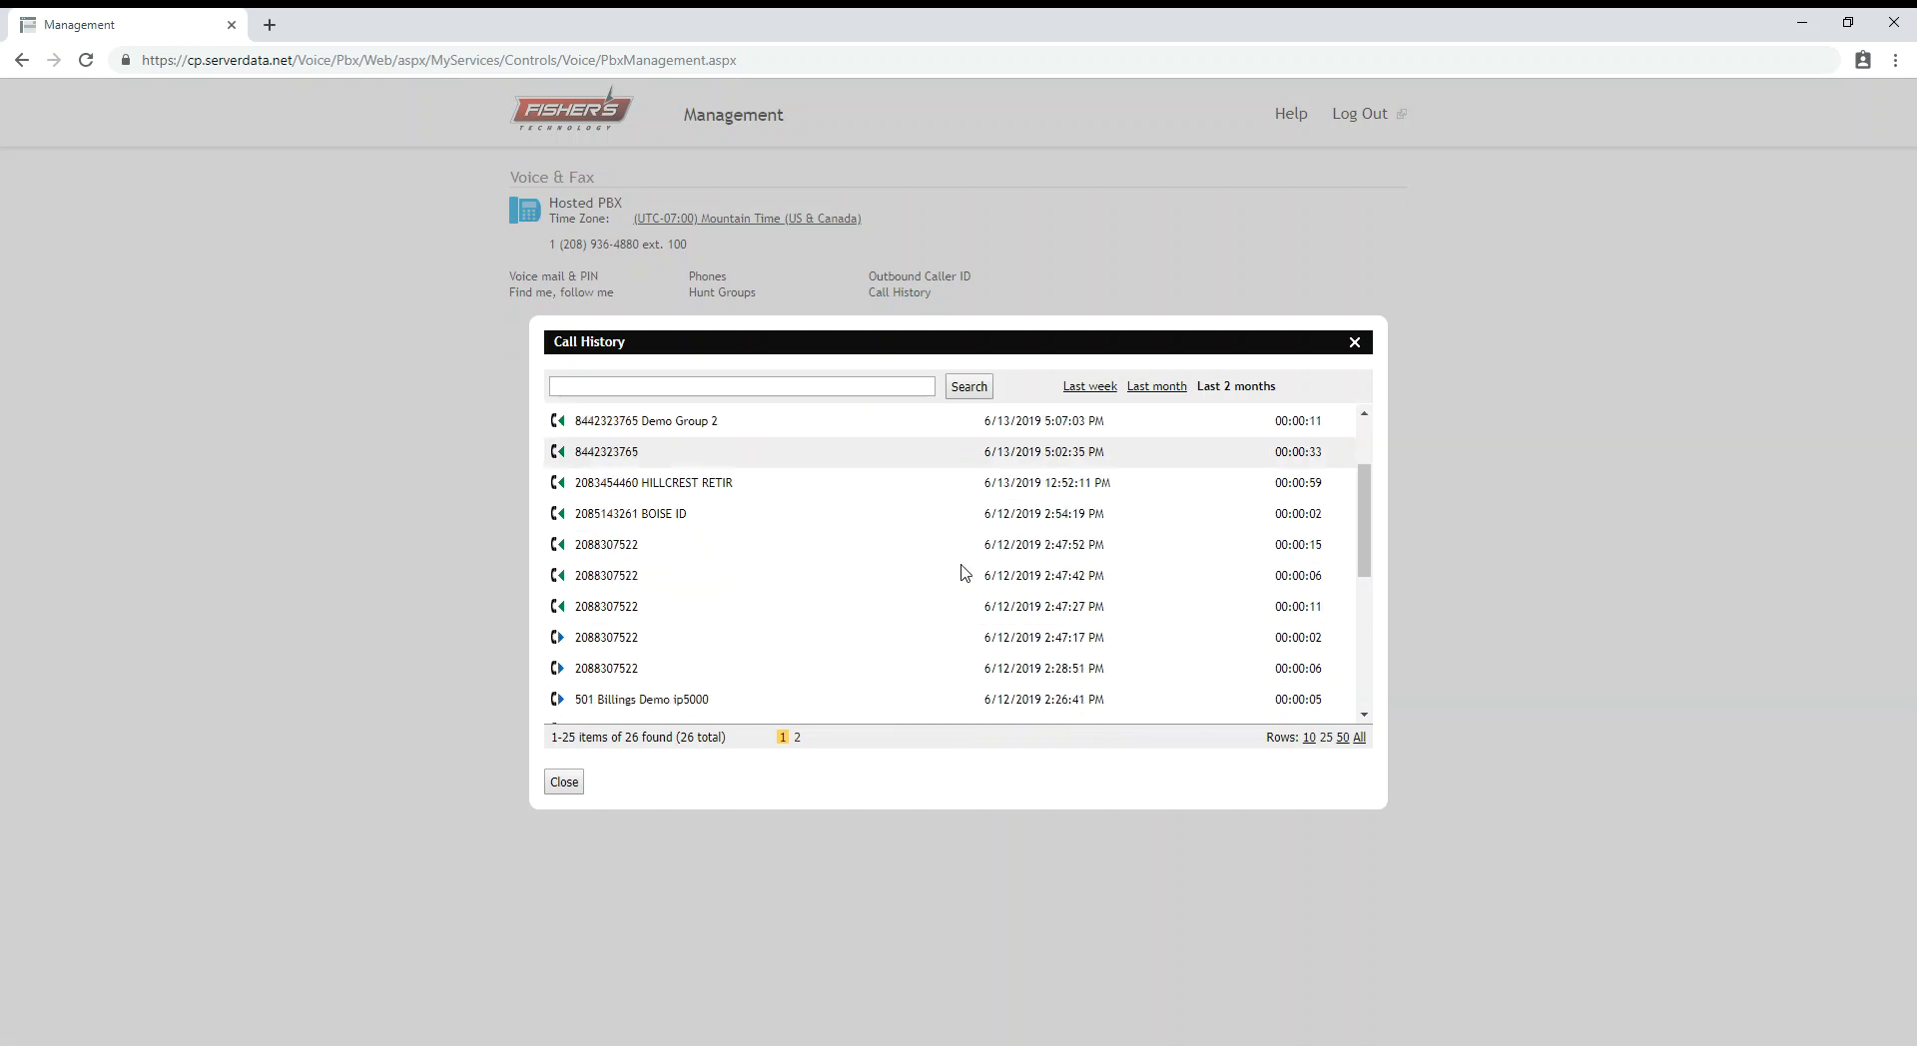
{"action": "left_click", "coordinate": [1238, 389]}
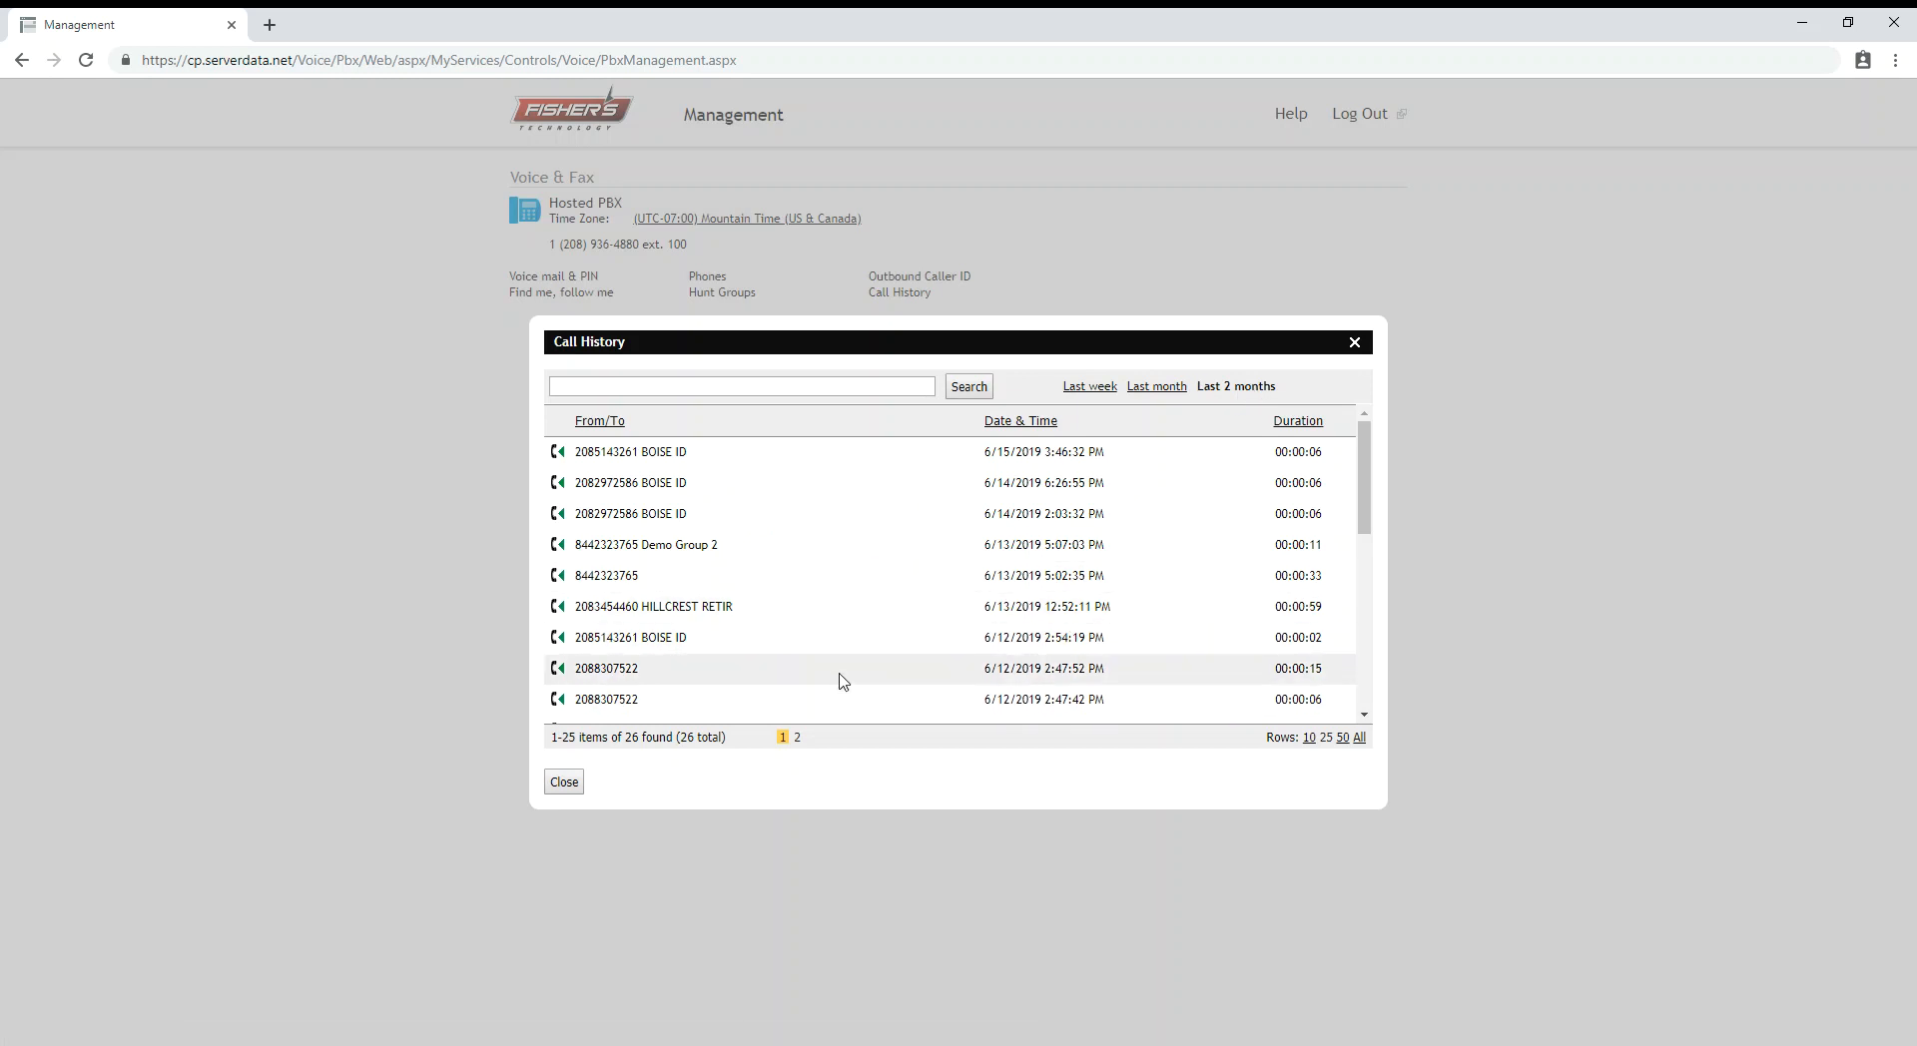
{"action": "scroll", "coordinate": [1043, 619], "scroll_direction": "down", "scroll_amount": 5}
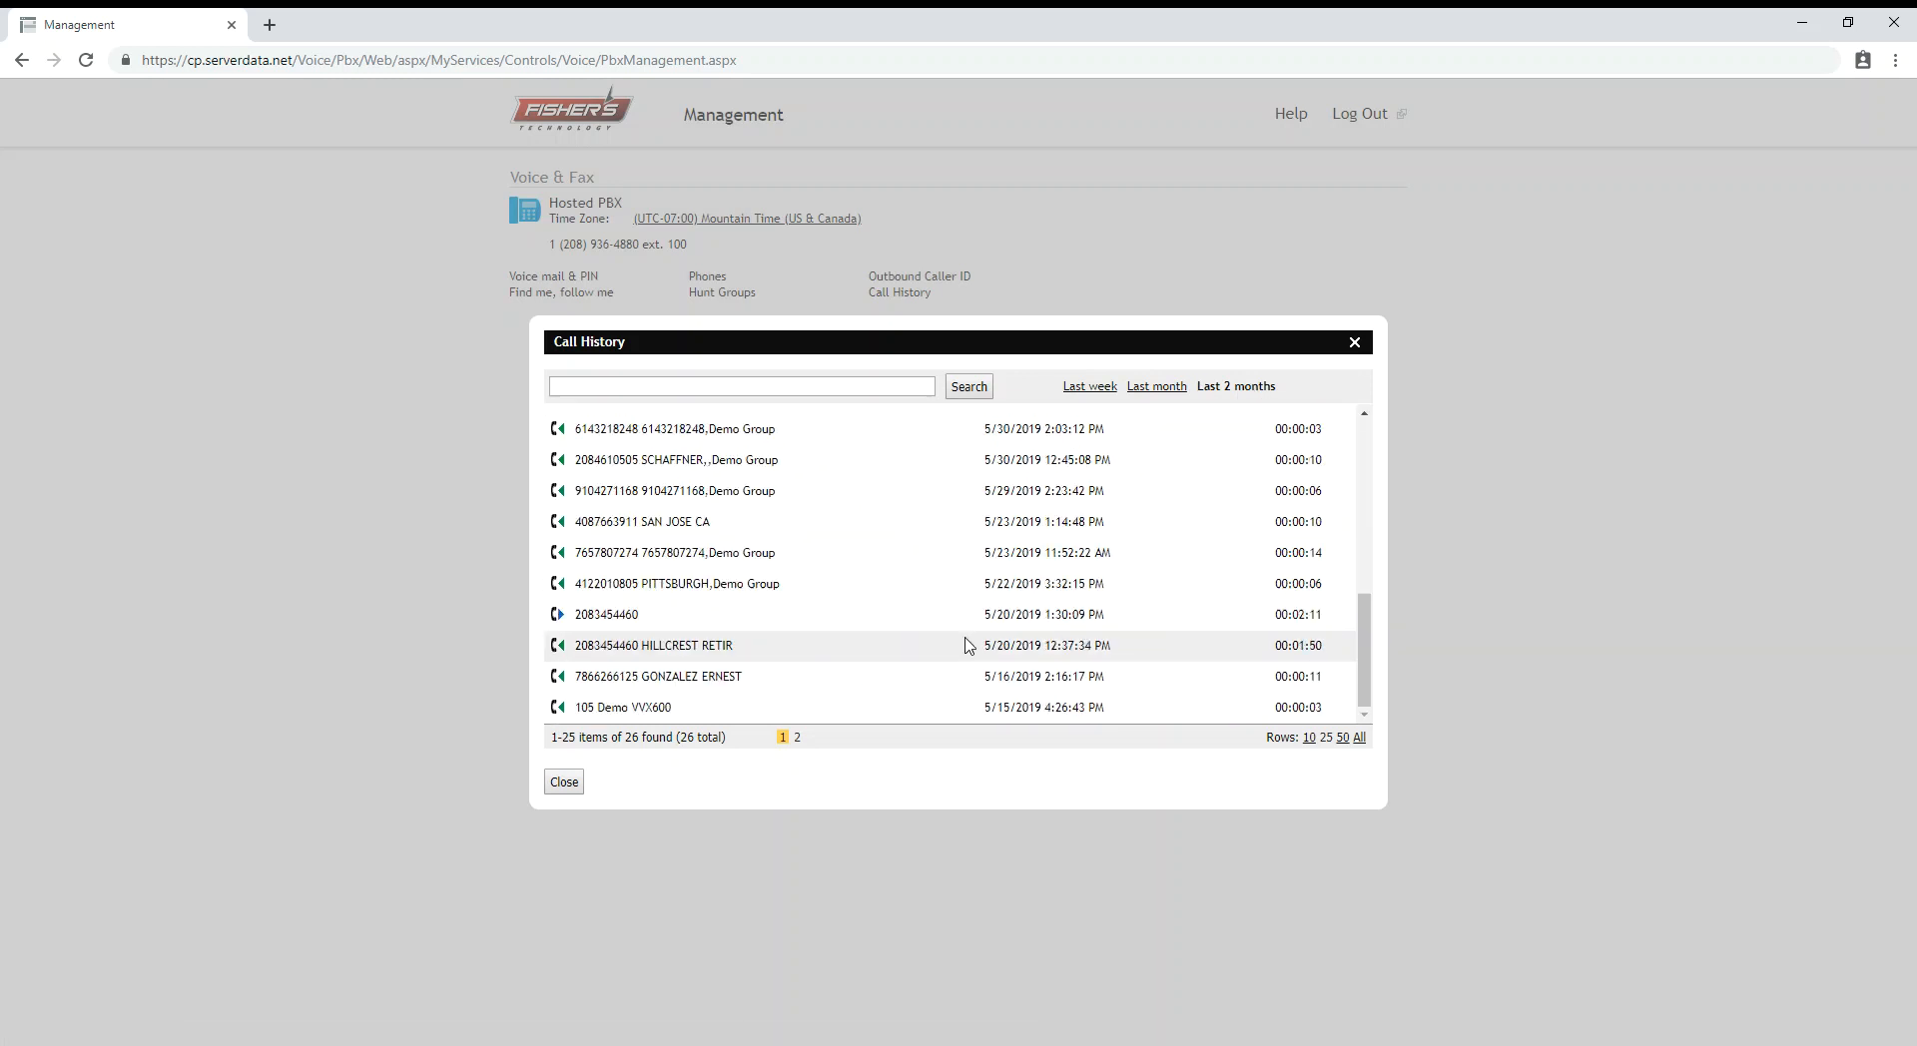
{"action": "left_click", "coordinate": [1356, 344]}
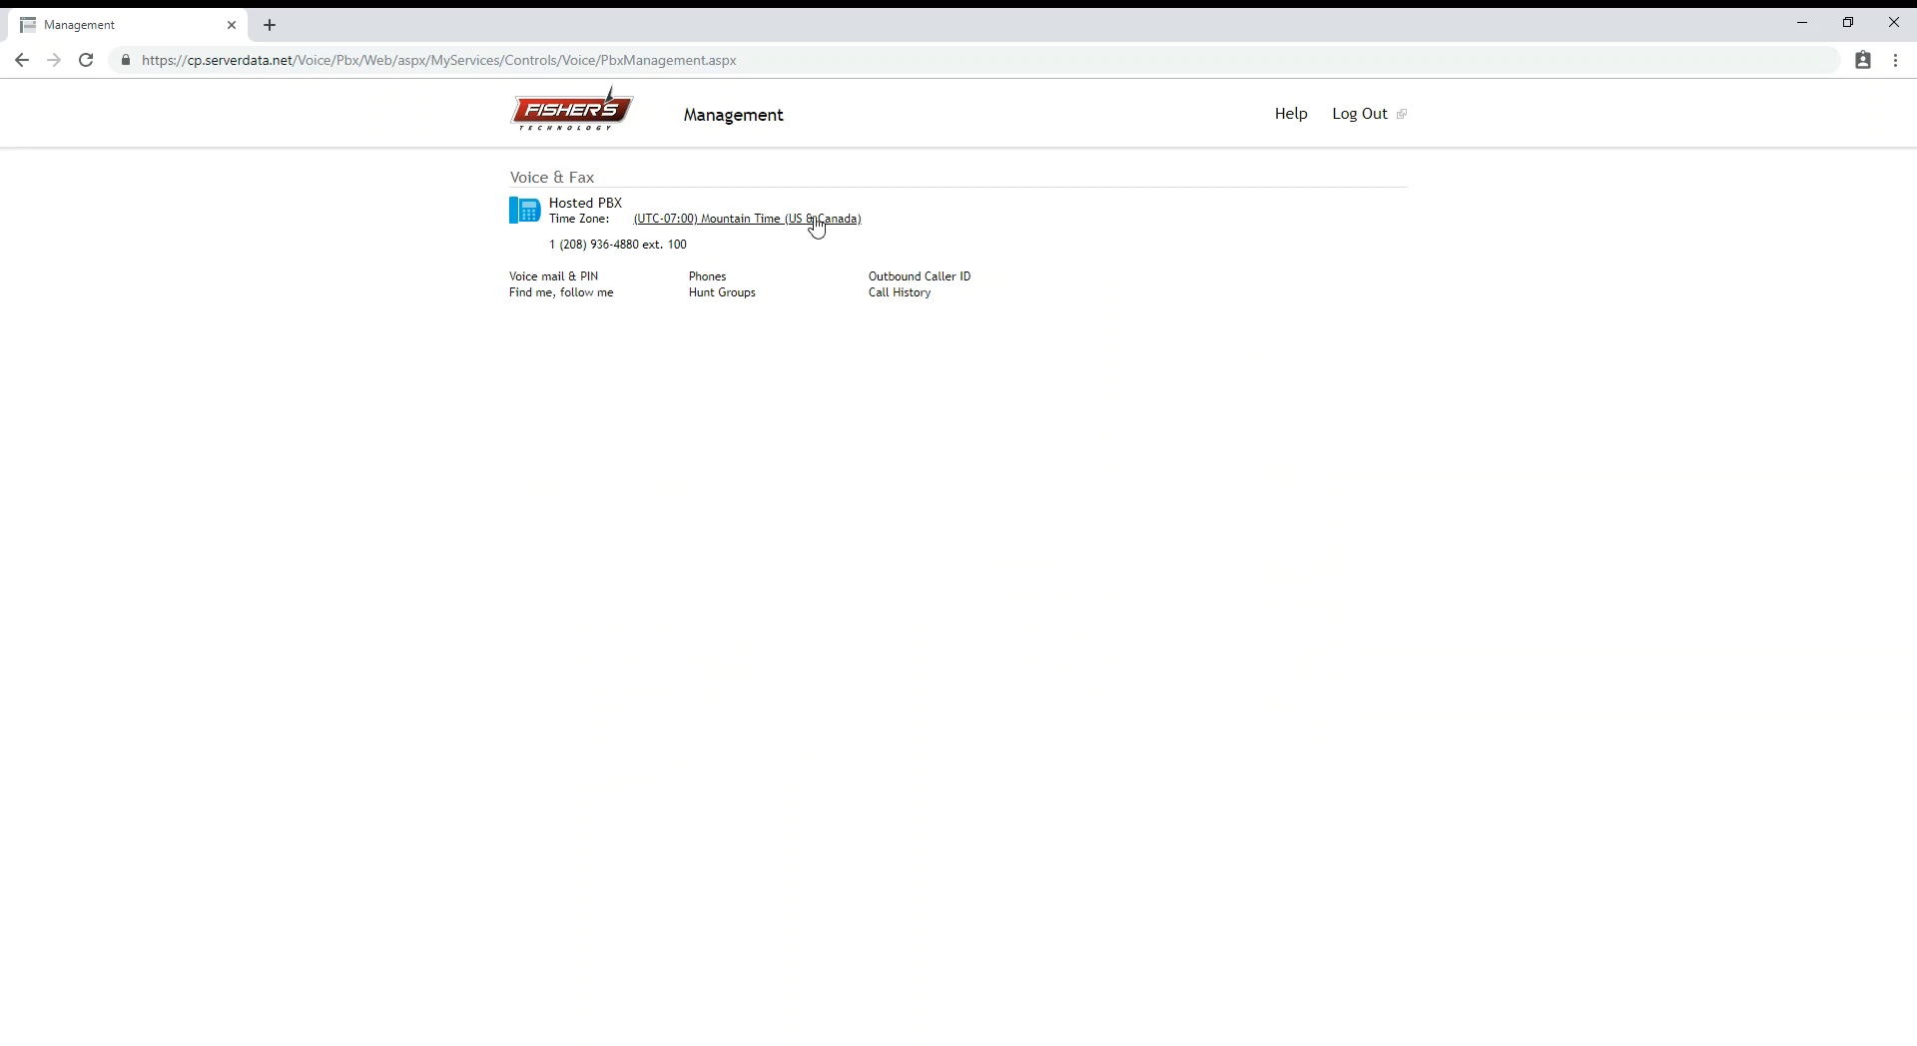
Step: View the time zone settings and the voice mail PIN and delivery settings, closing both without changes
{"action": "left_click", "coordinate": [754, 221]}
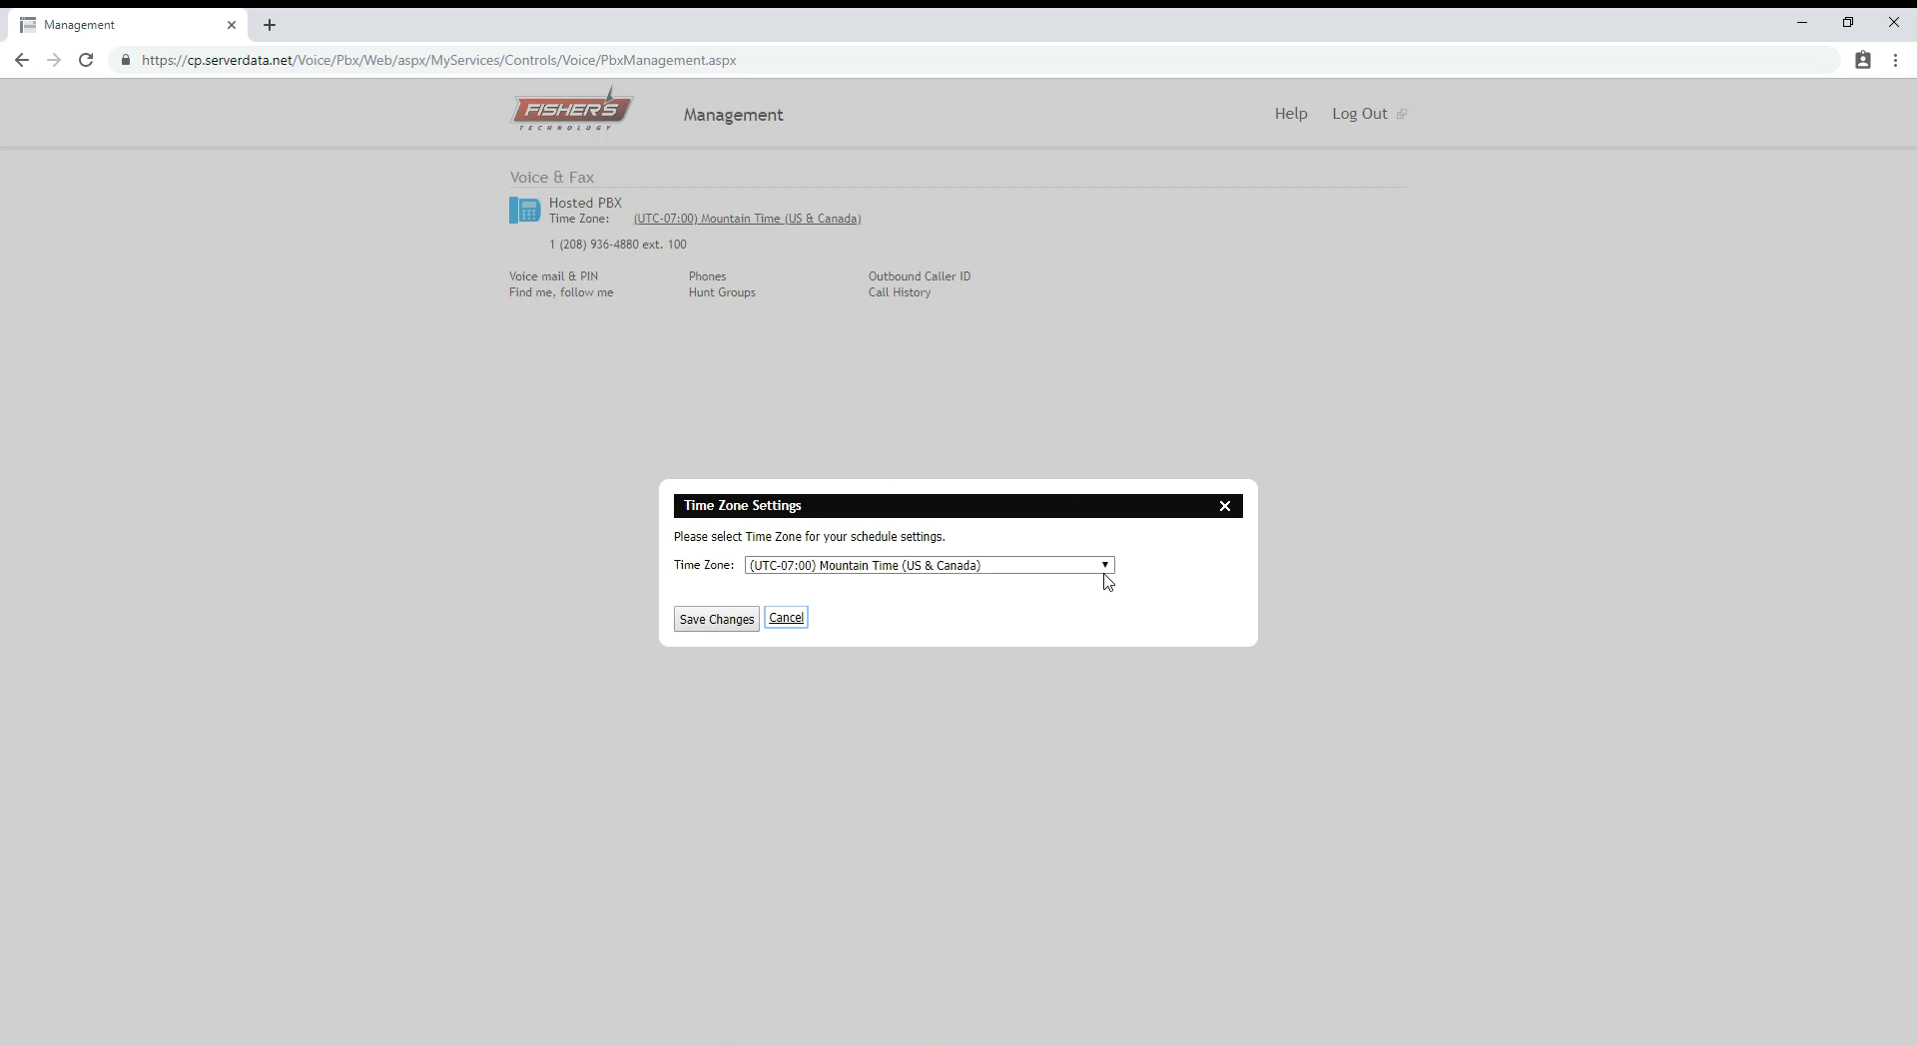
{"action": "left_click", "coordinate": [1224, 506]}
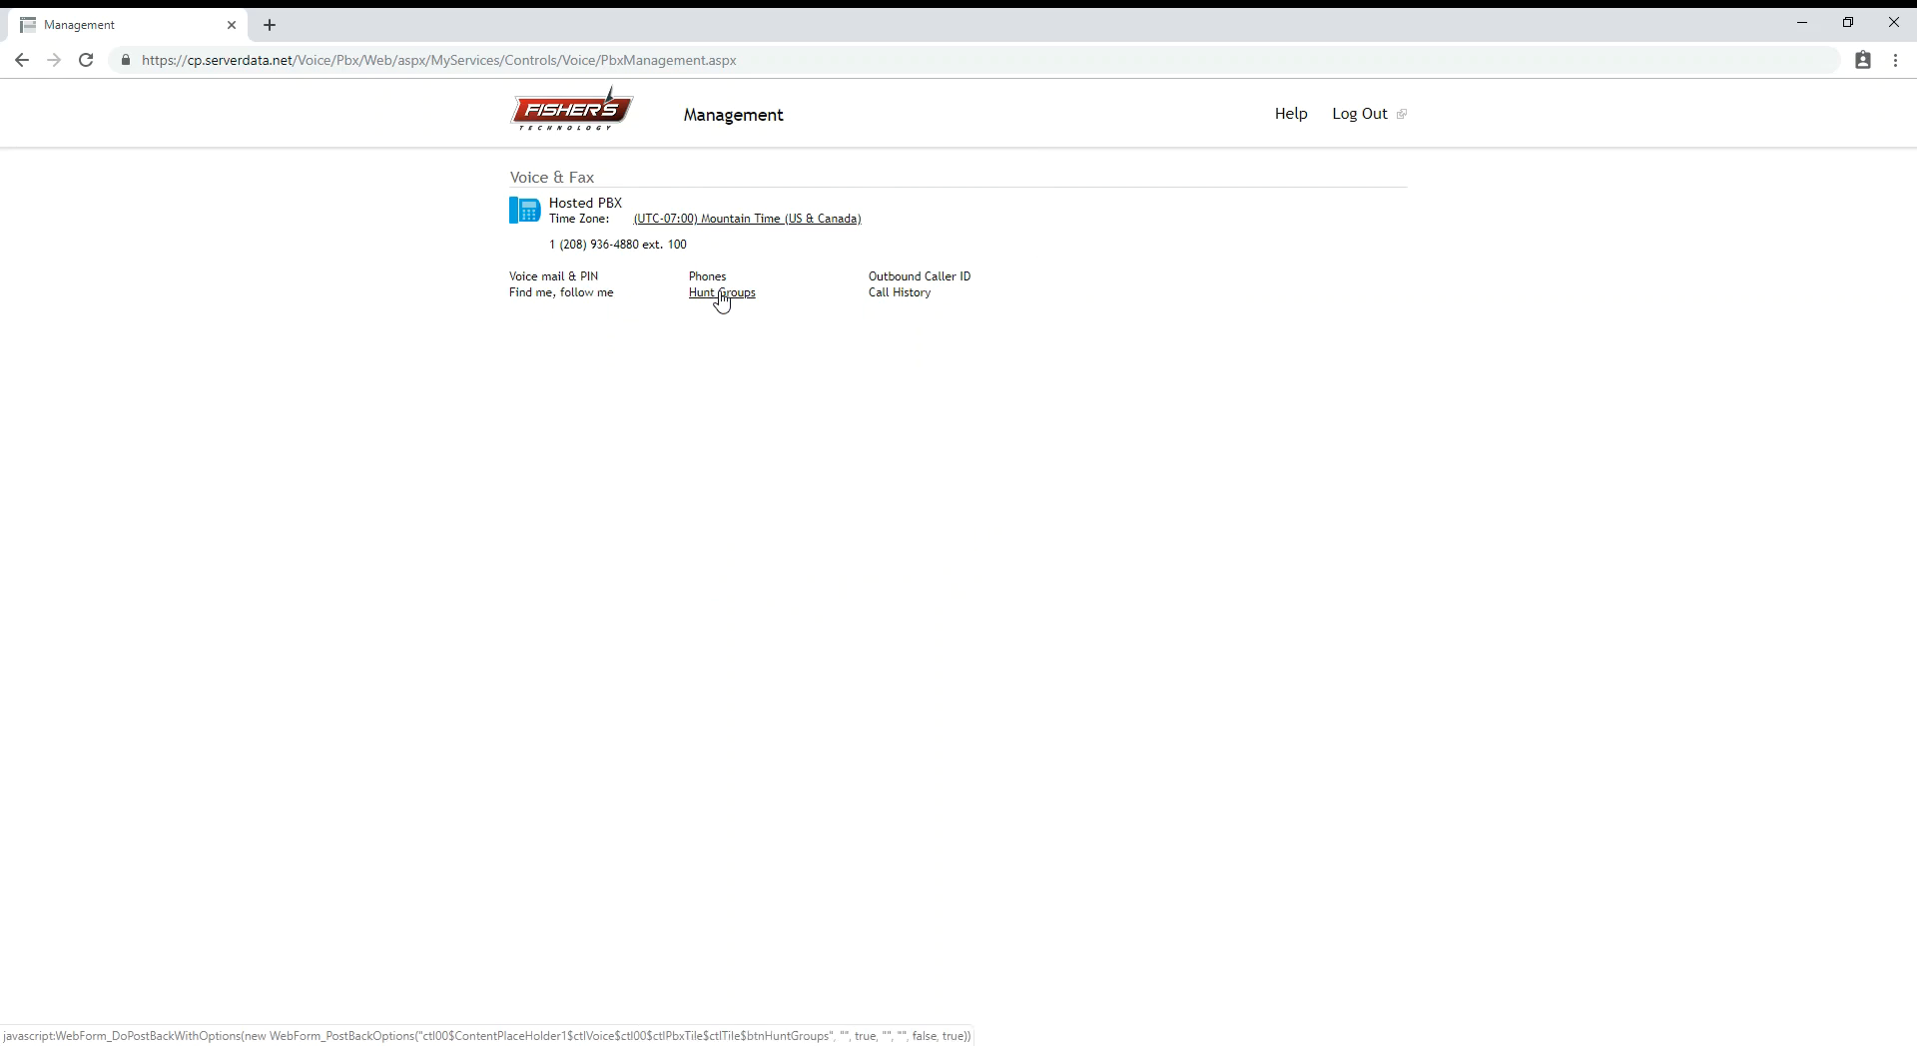
{"action": "left_click", "coordinate": [576, 279]}
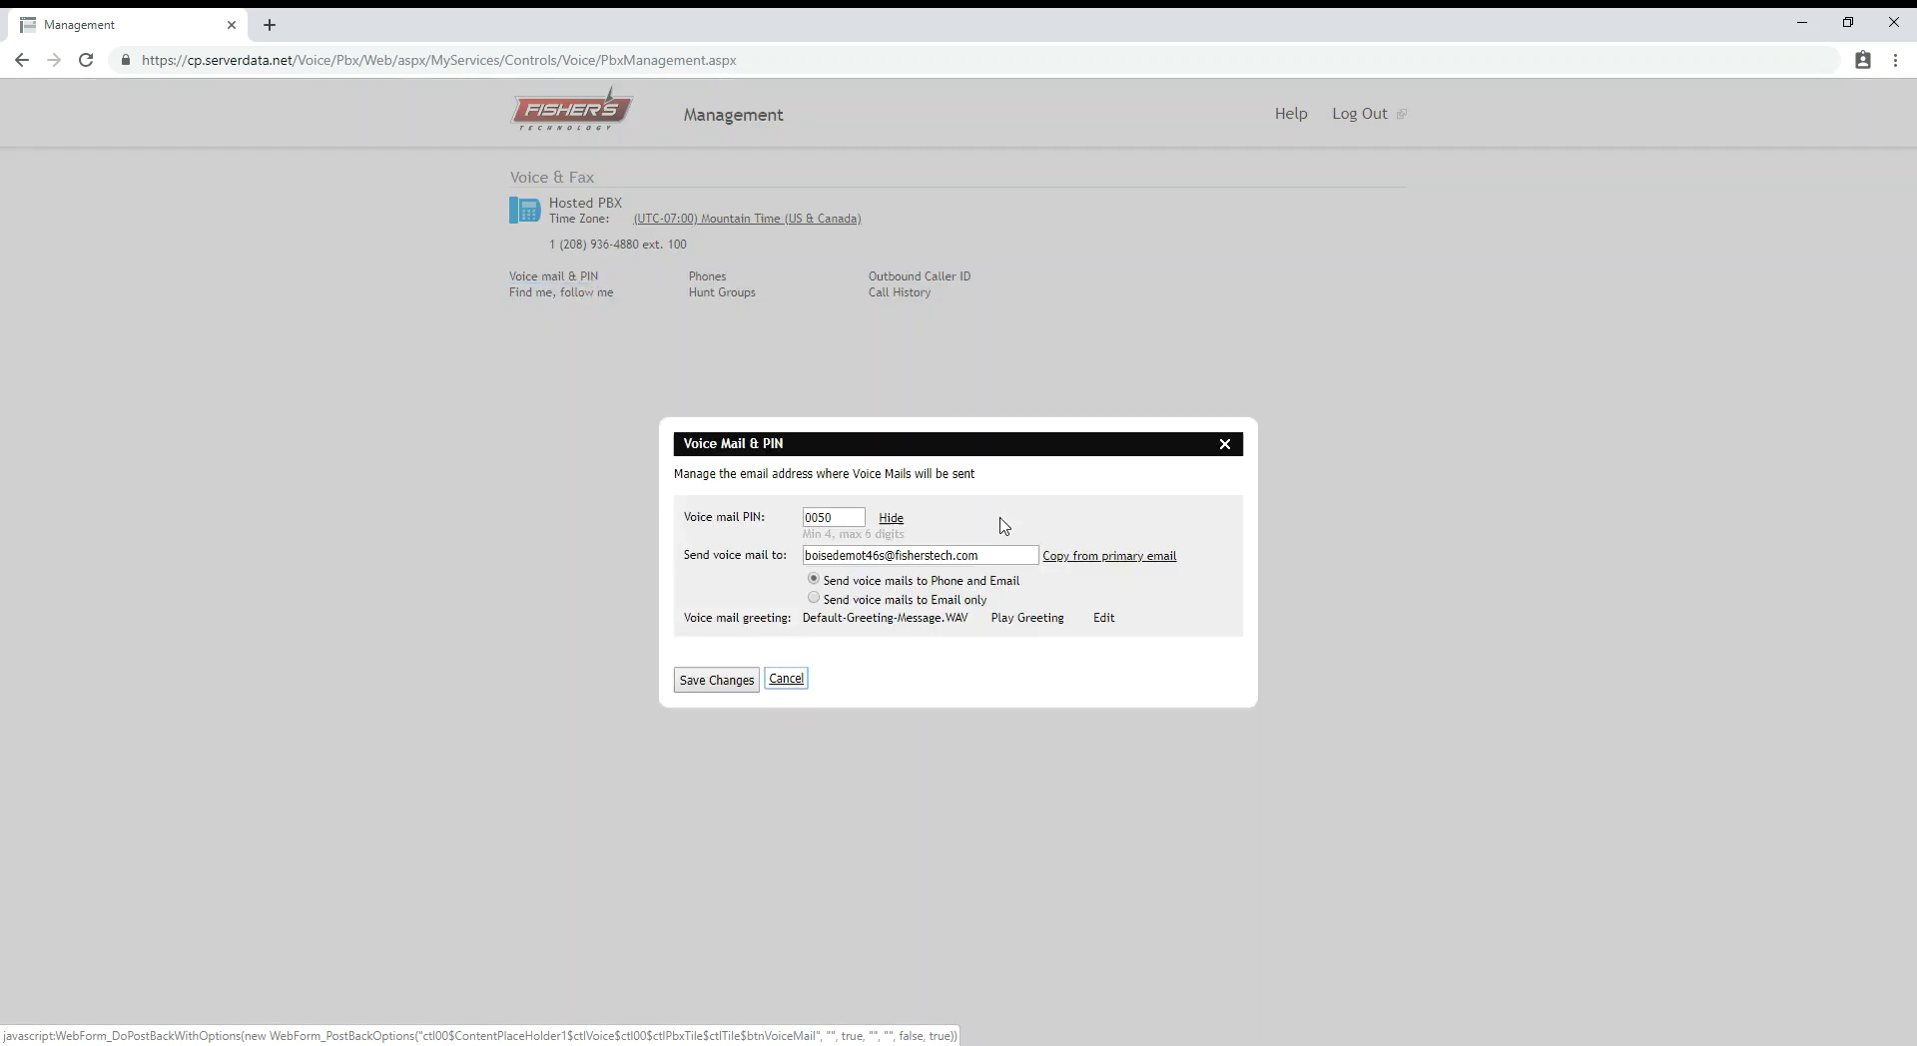
{"action": "left_click_drag", "start_coordinate": [845, 519], "coordinate": [798, 521]}
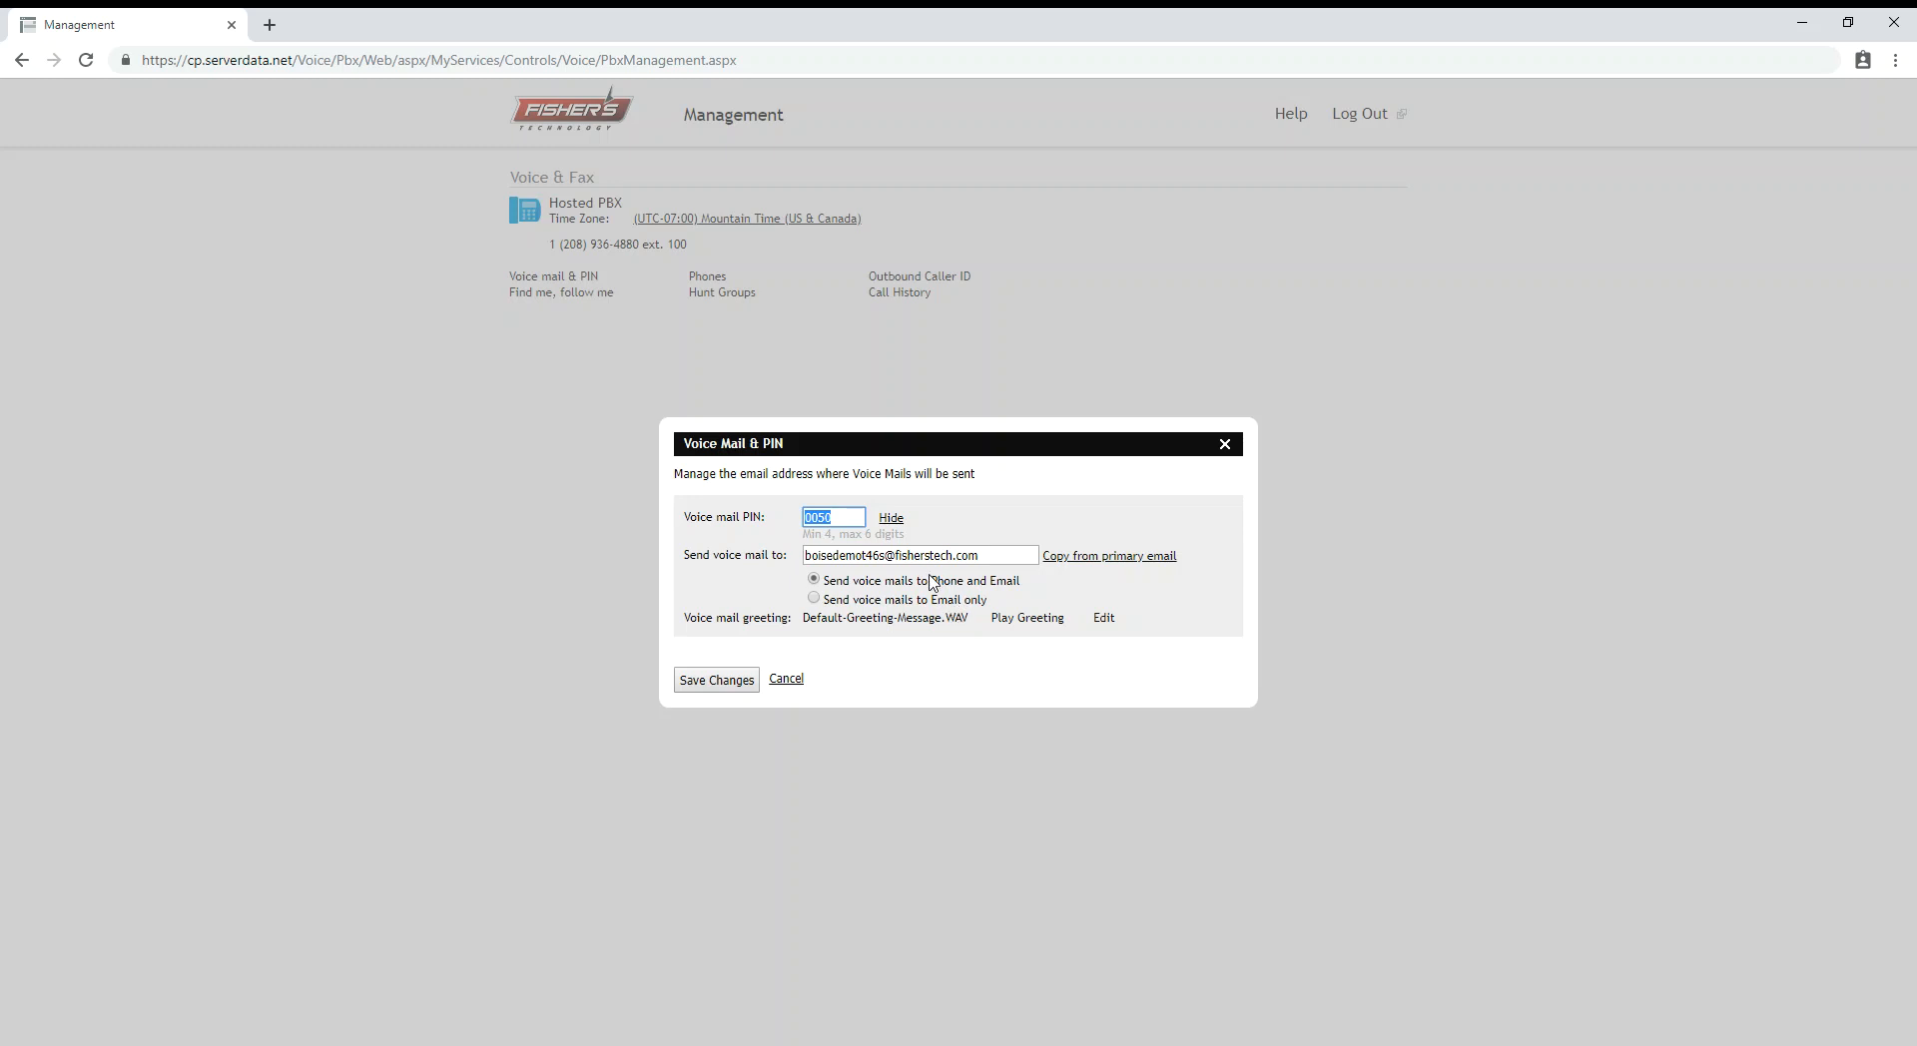
{"action": "left_click", "coordinate": [1226, 446]}
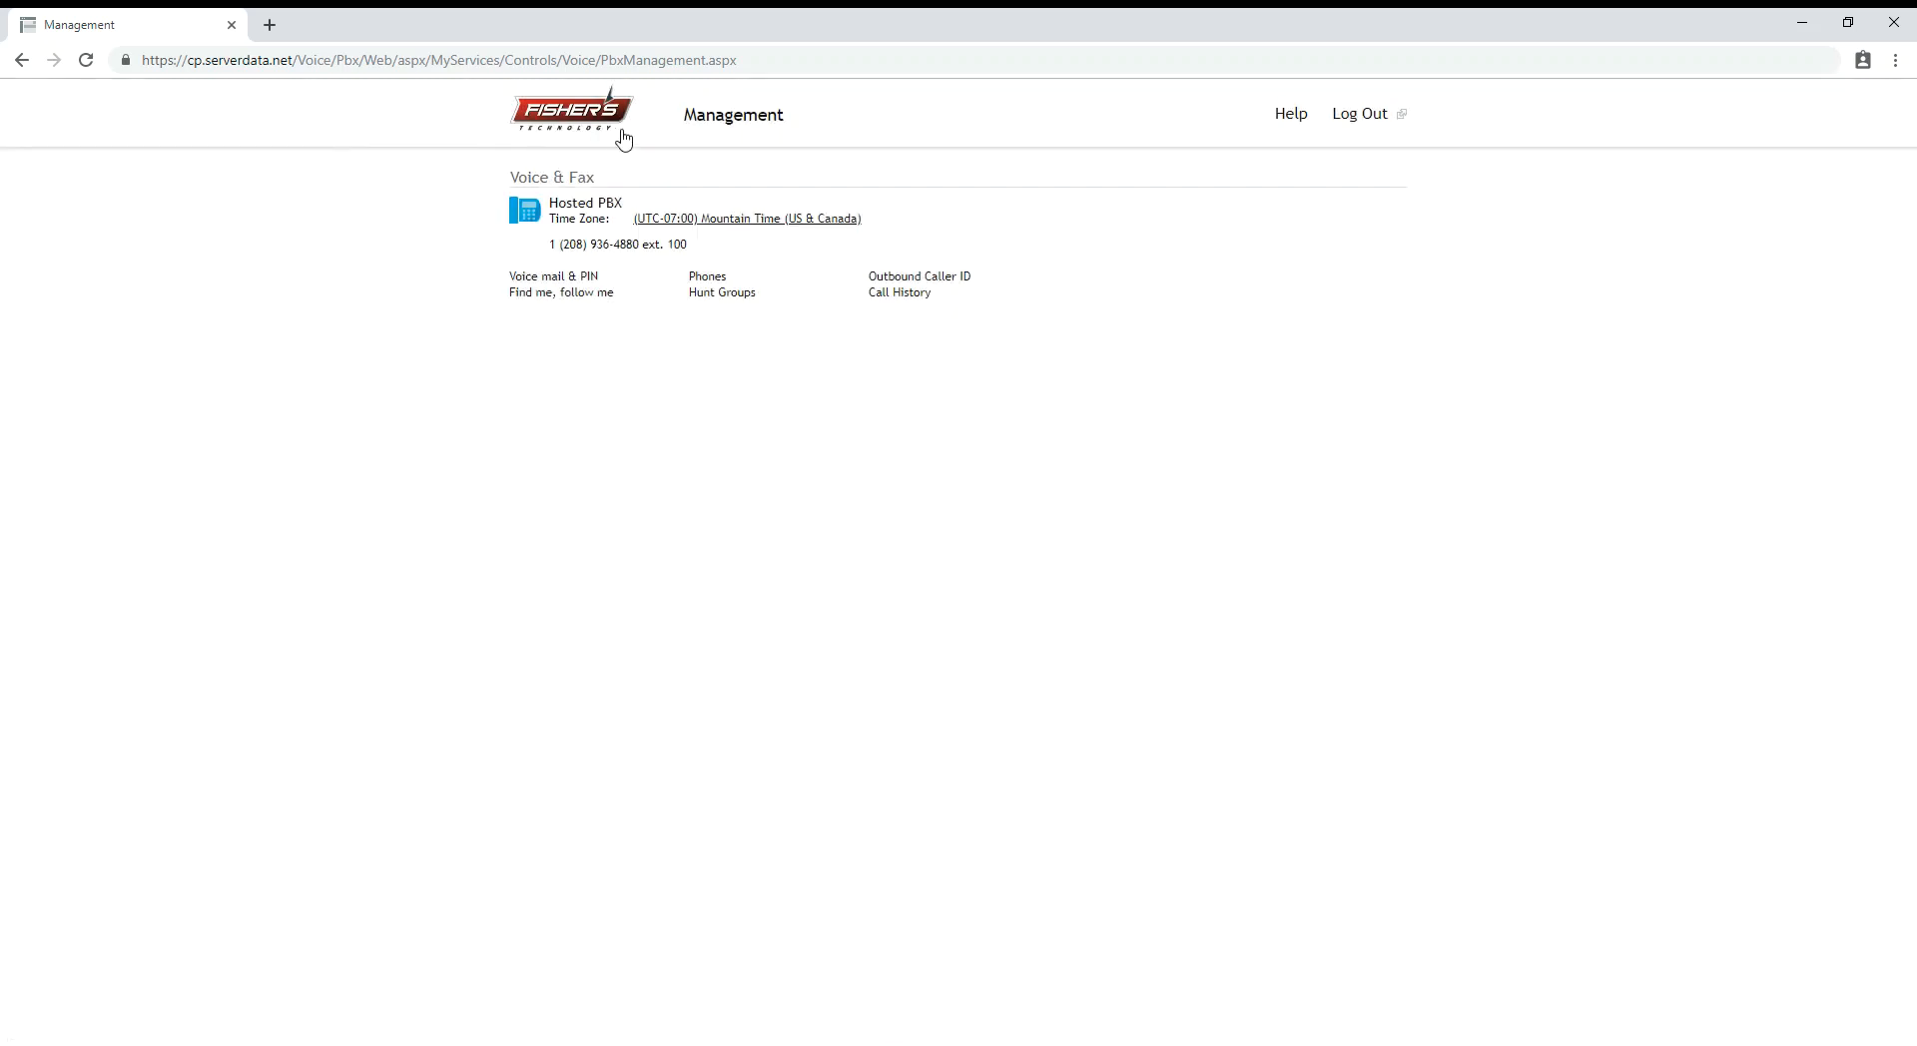
Step: Open the profile for editing from the My Services dashboard and examine its job title, phone number, office location and notes fields
{"action": "left_click", "coordinate": [551, 112]}
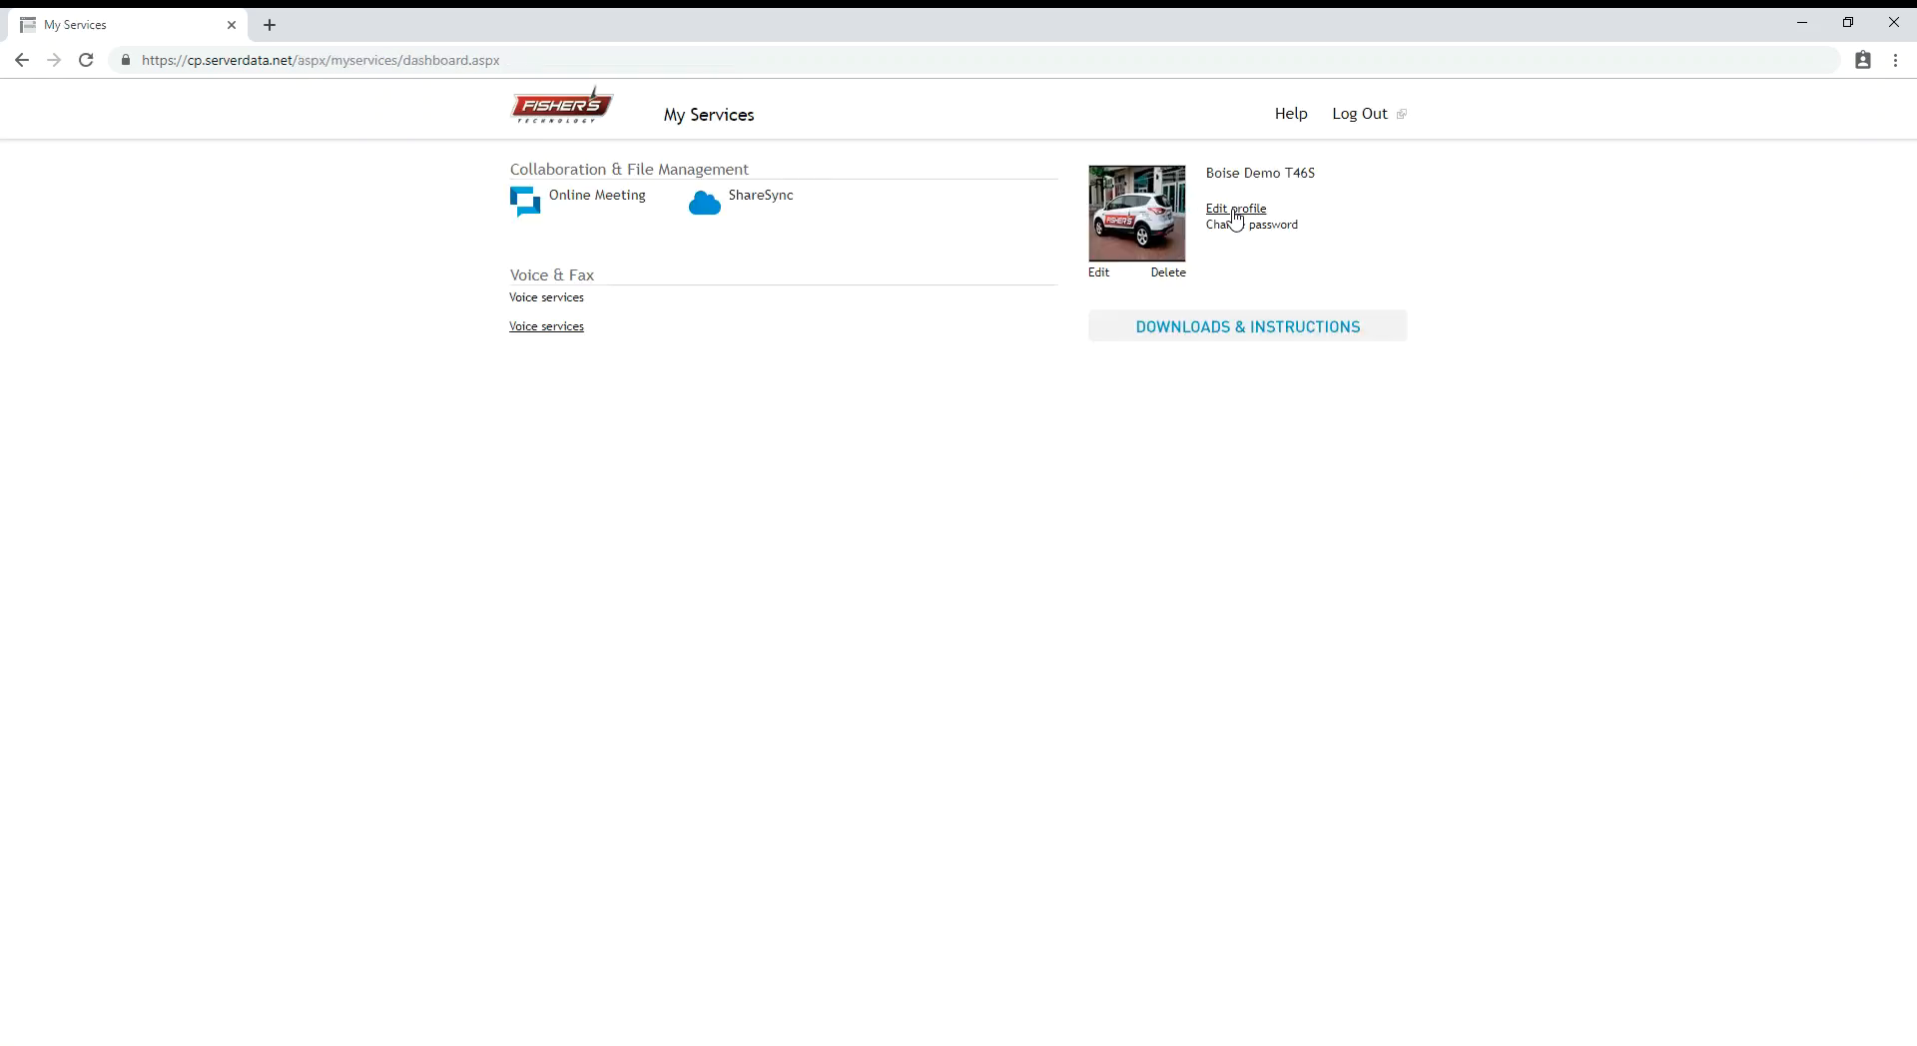
{"action": "left_click", "coordinate": [1235, 212]}
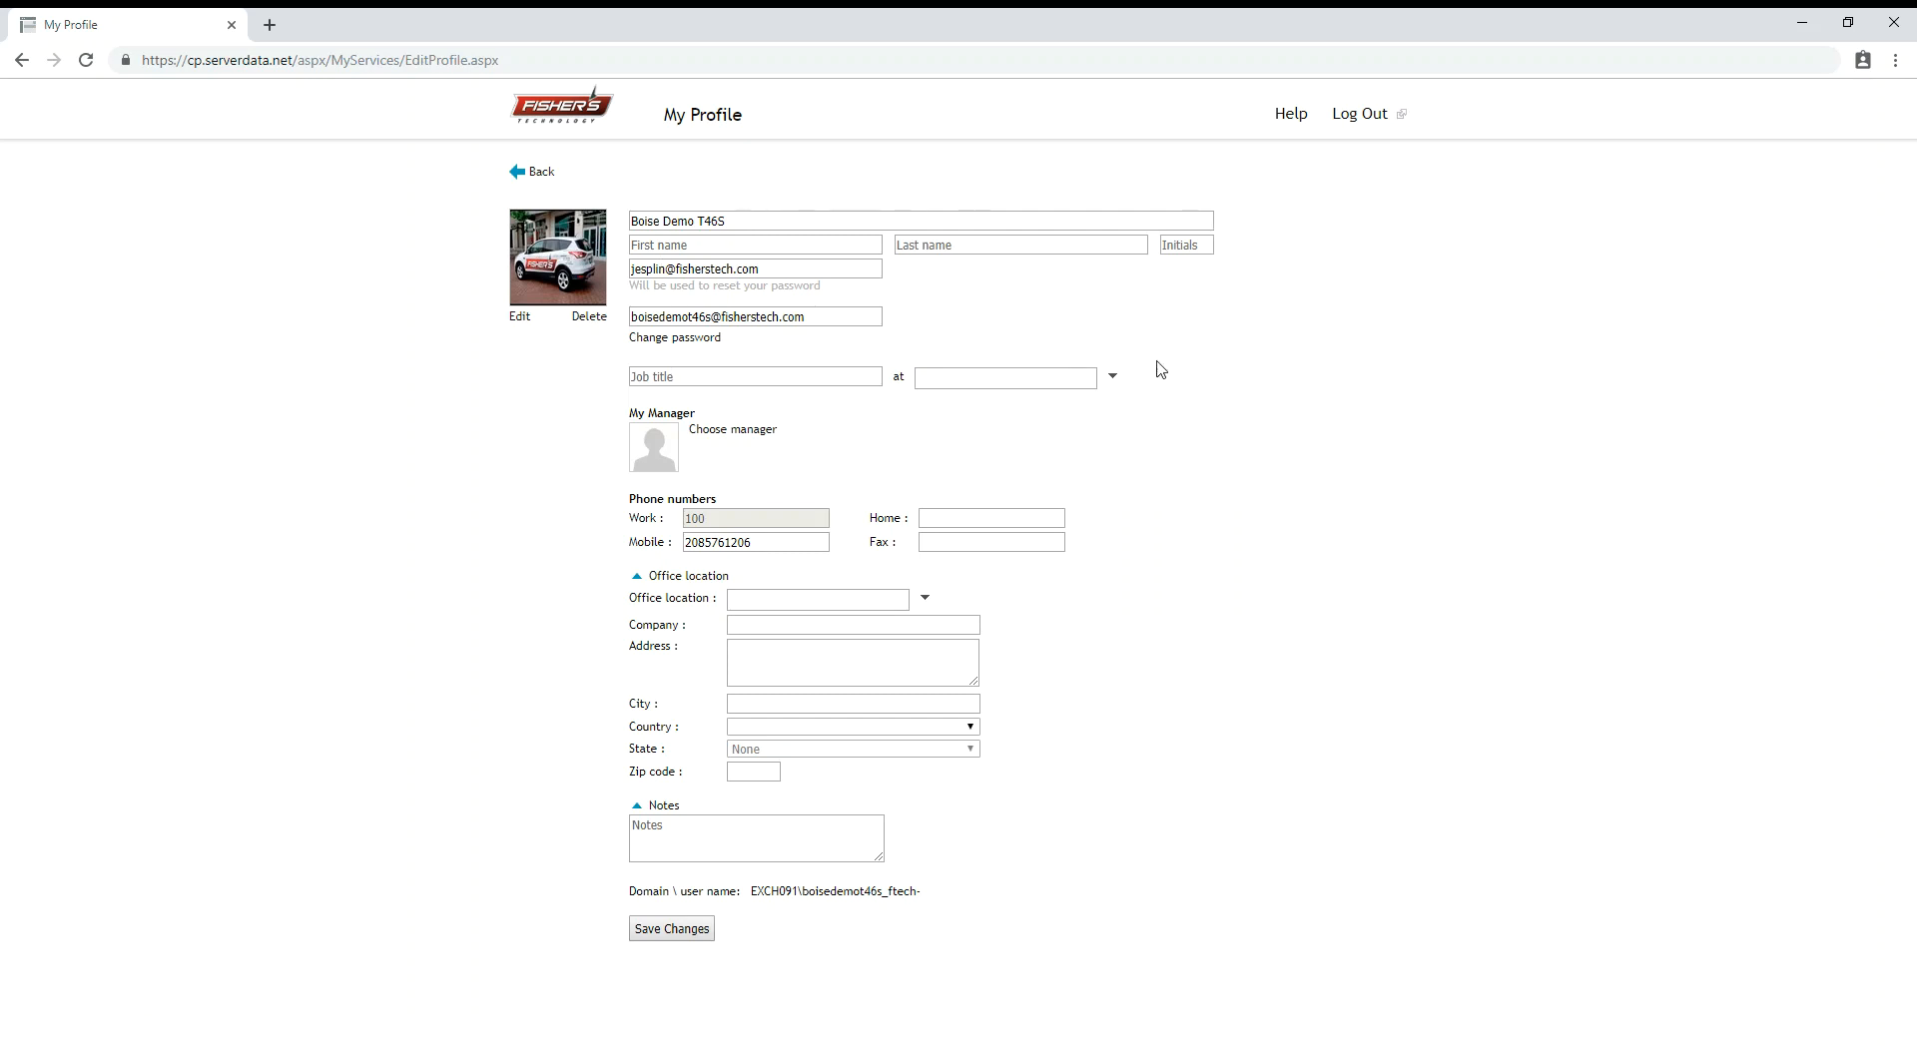
{"action": "left_click", "coordinate": [1110, 378]}
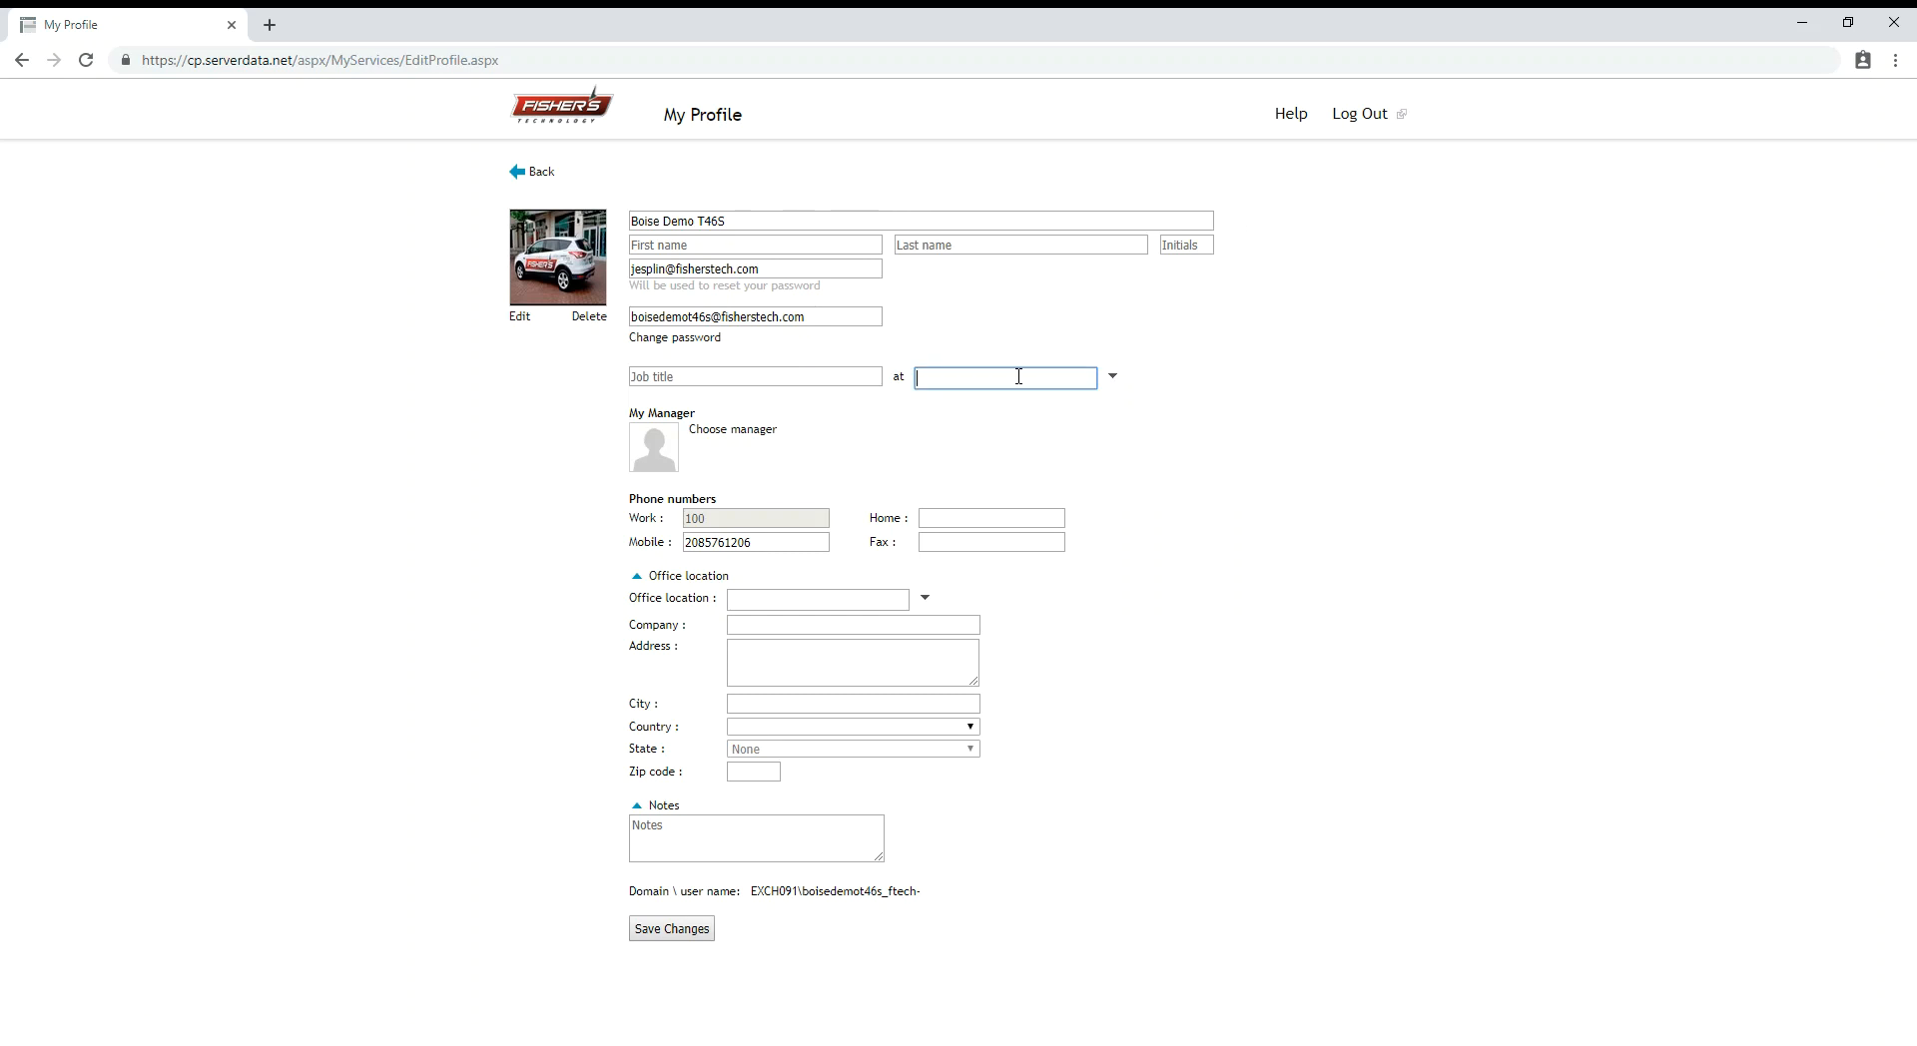
{"action": "left_click", "coordinate": [809, 374]}
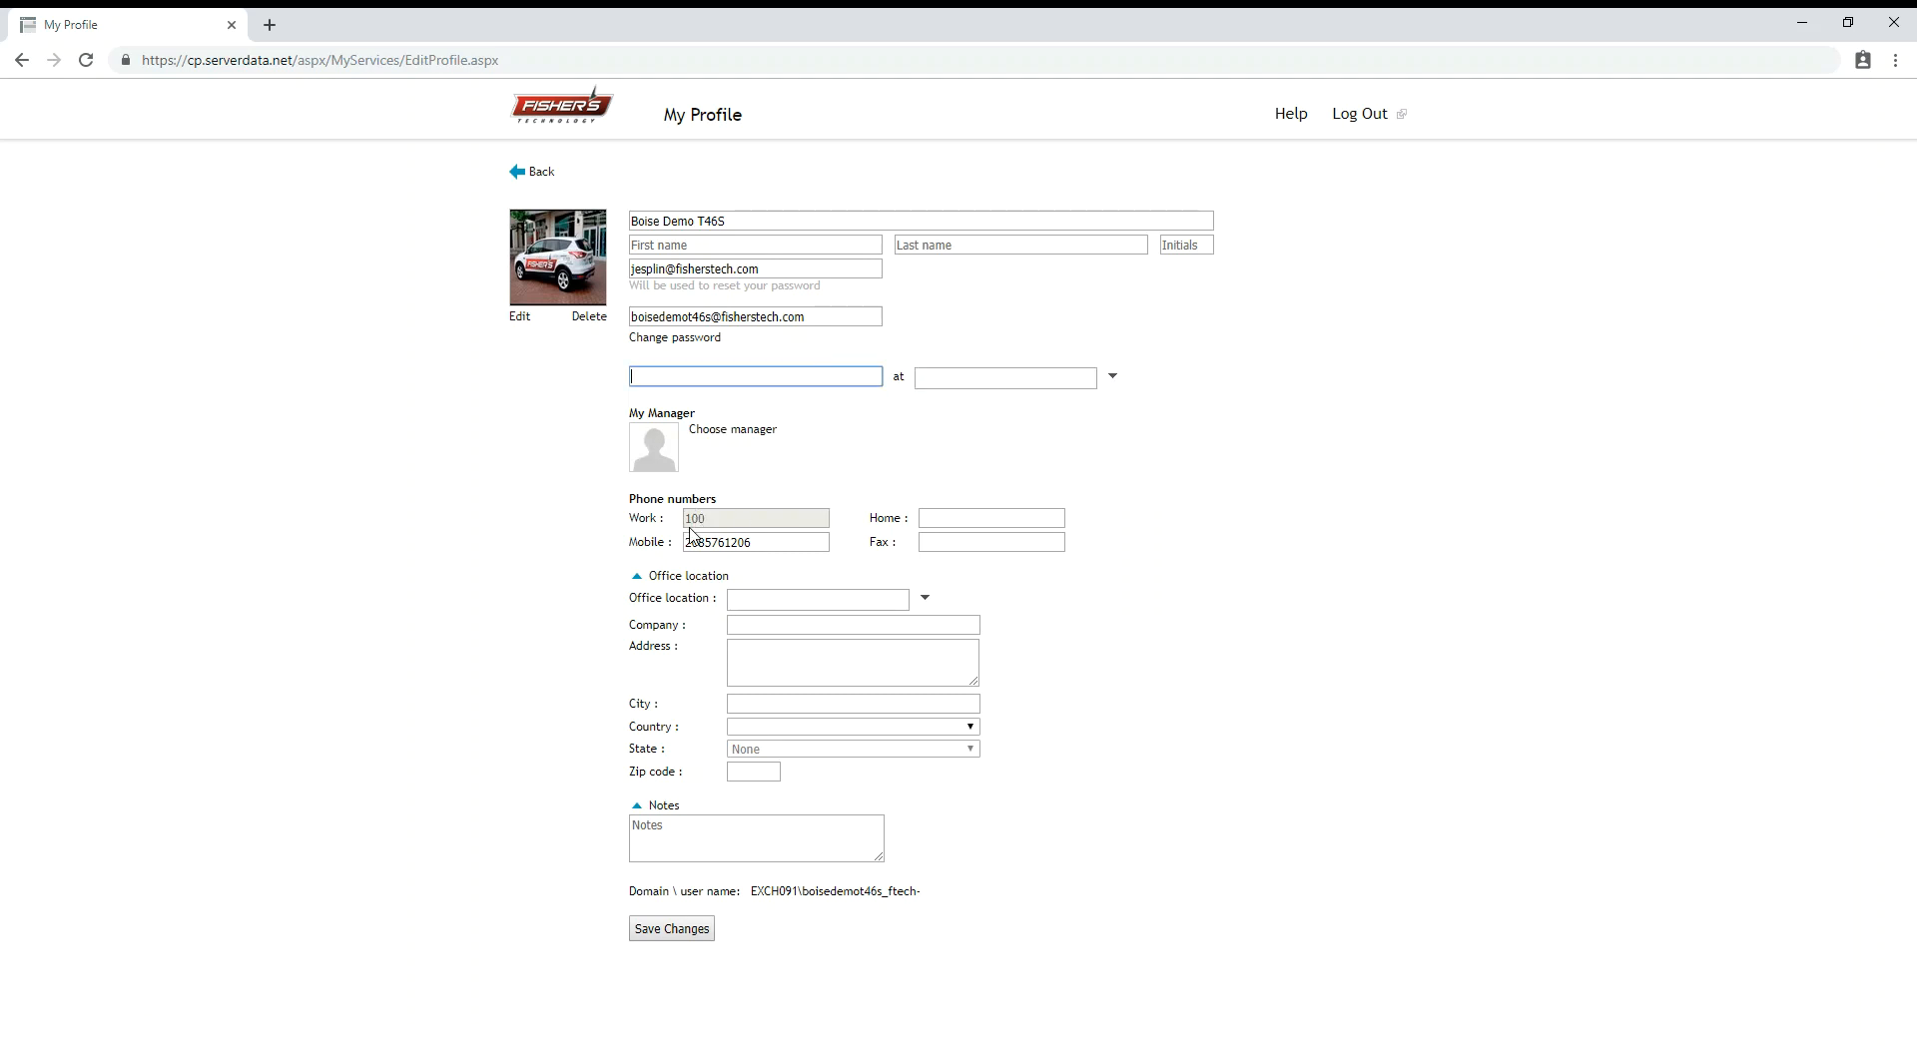
{"action": "left_click", "coordinate": [958, 517]}
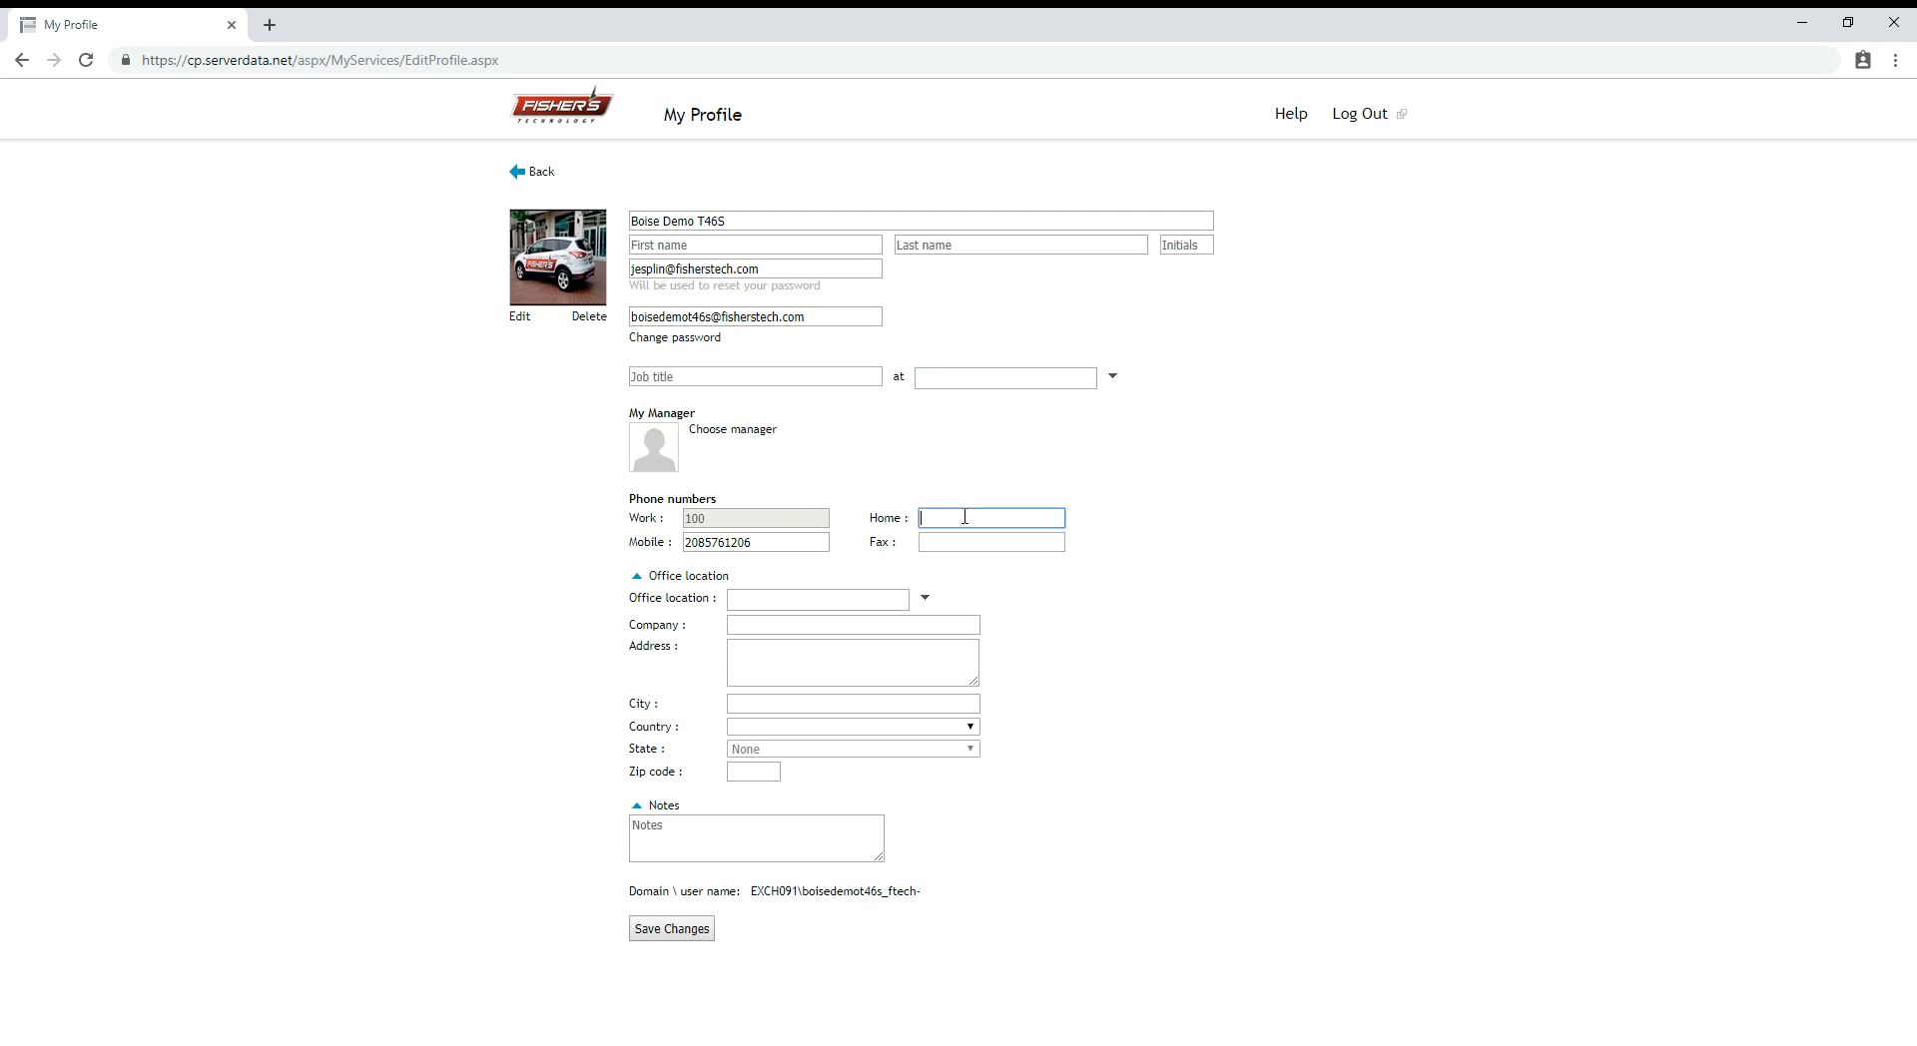
{"action": "left_click", "coordinate": [813, 536]}
{"action": "left_click", "coordinate": [980, 544]}
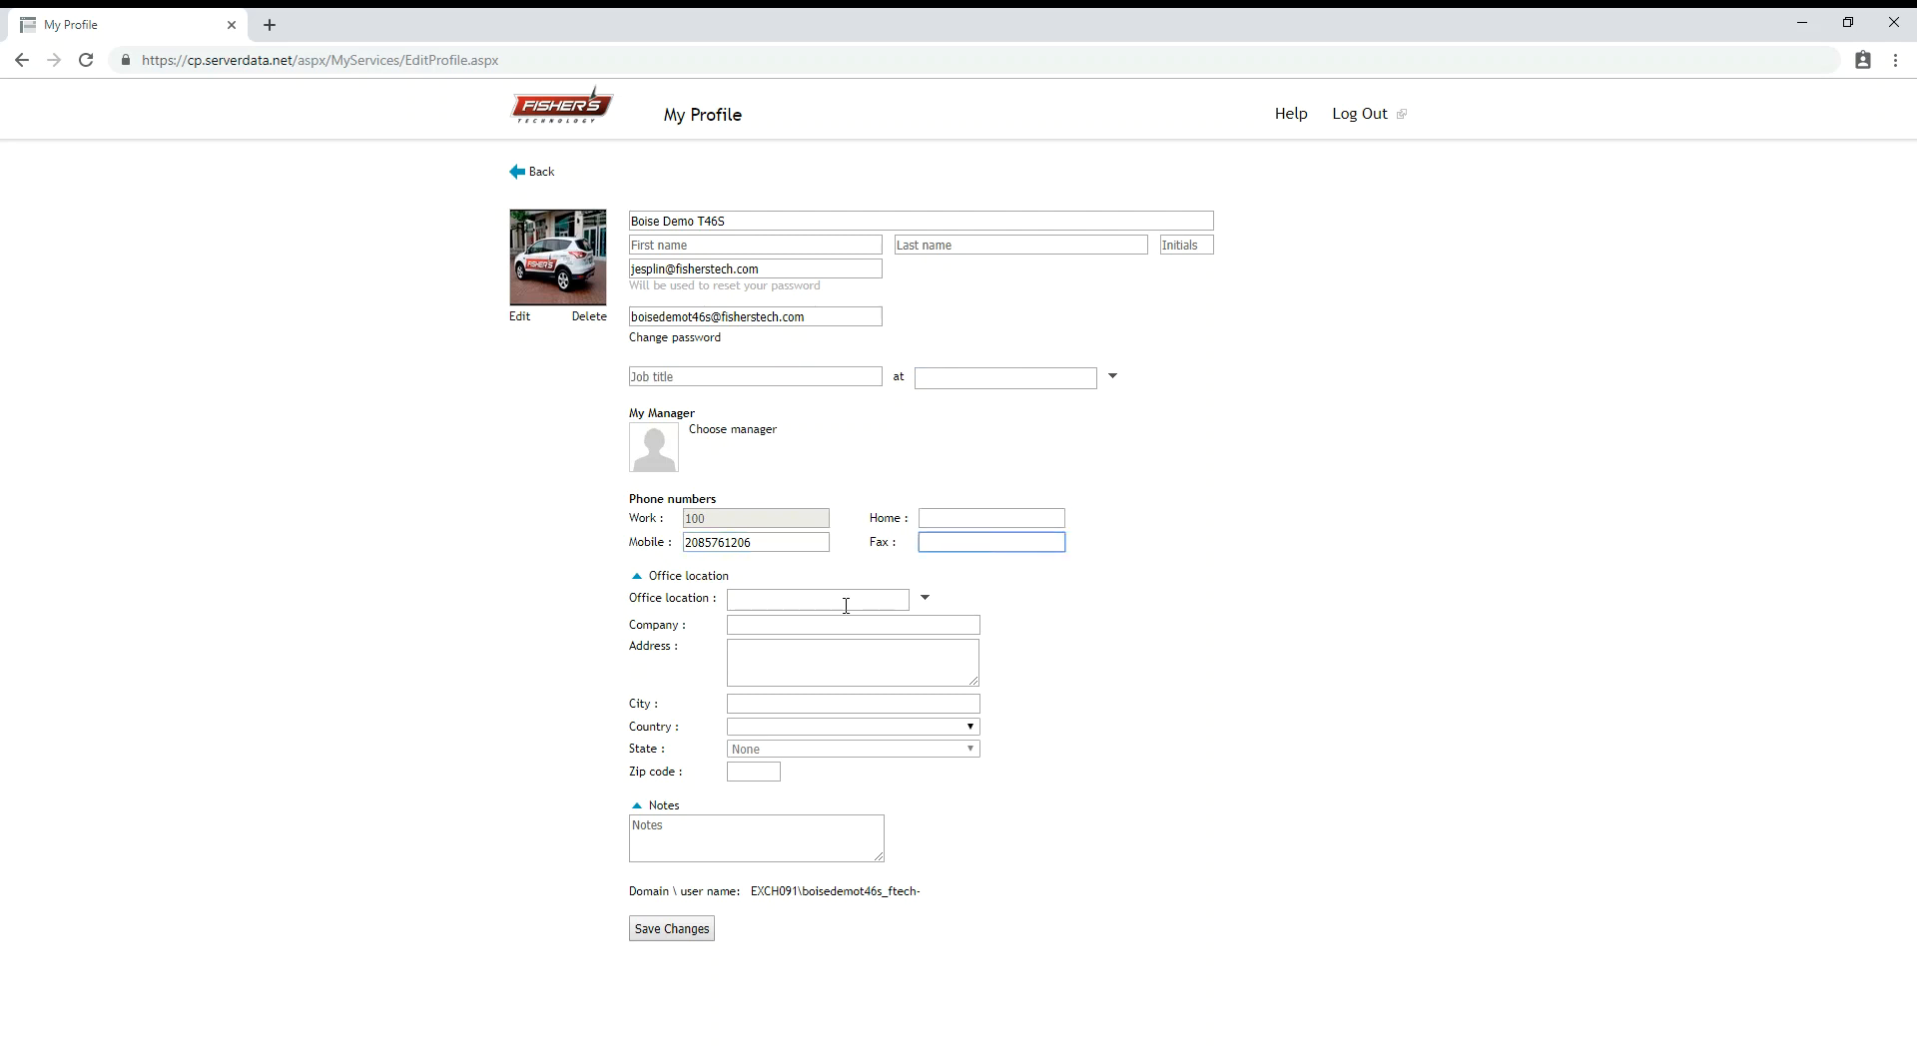
{"action": "left_click", "coordinate": [656, 686]}
{"action": "left_click", "coordinate": [907, 598]}
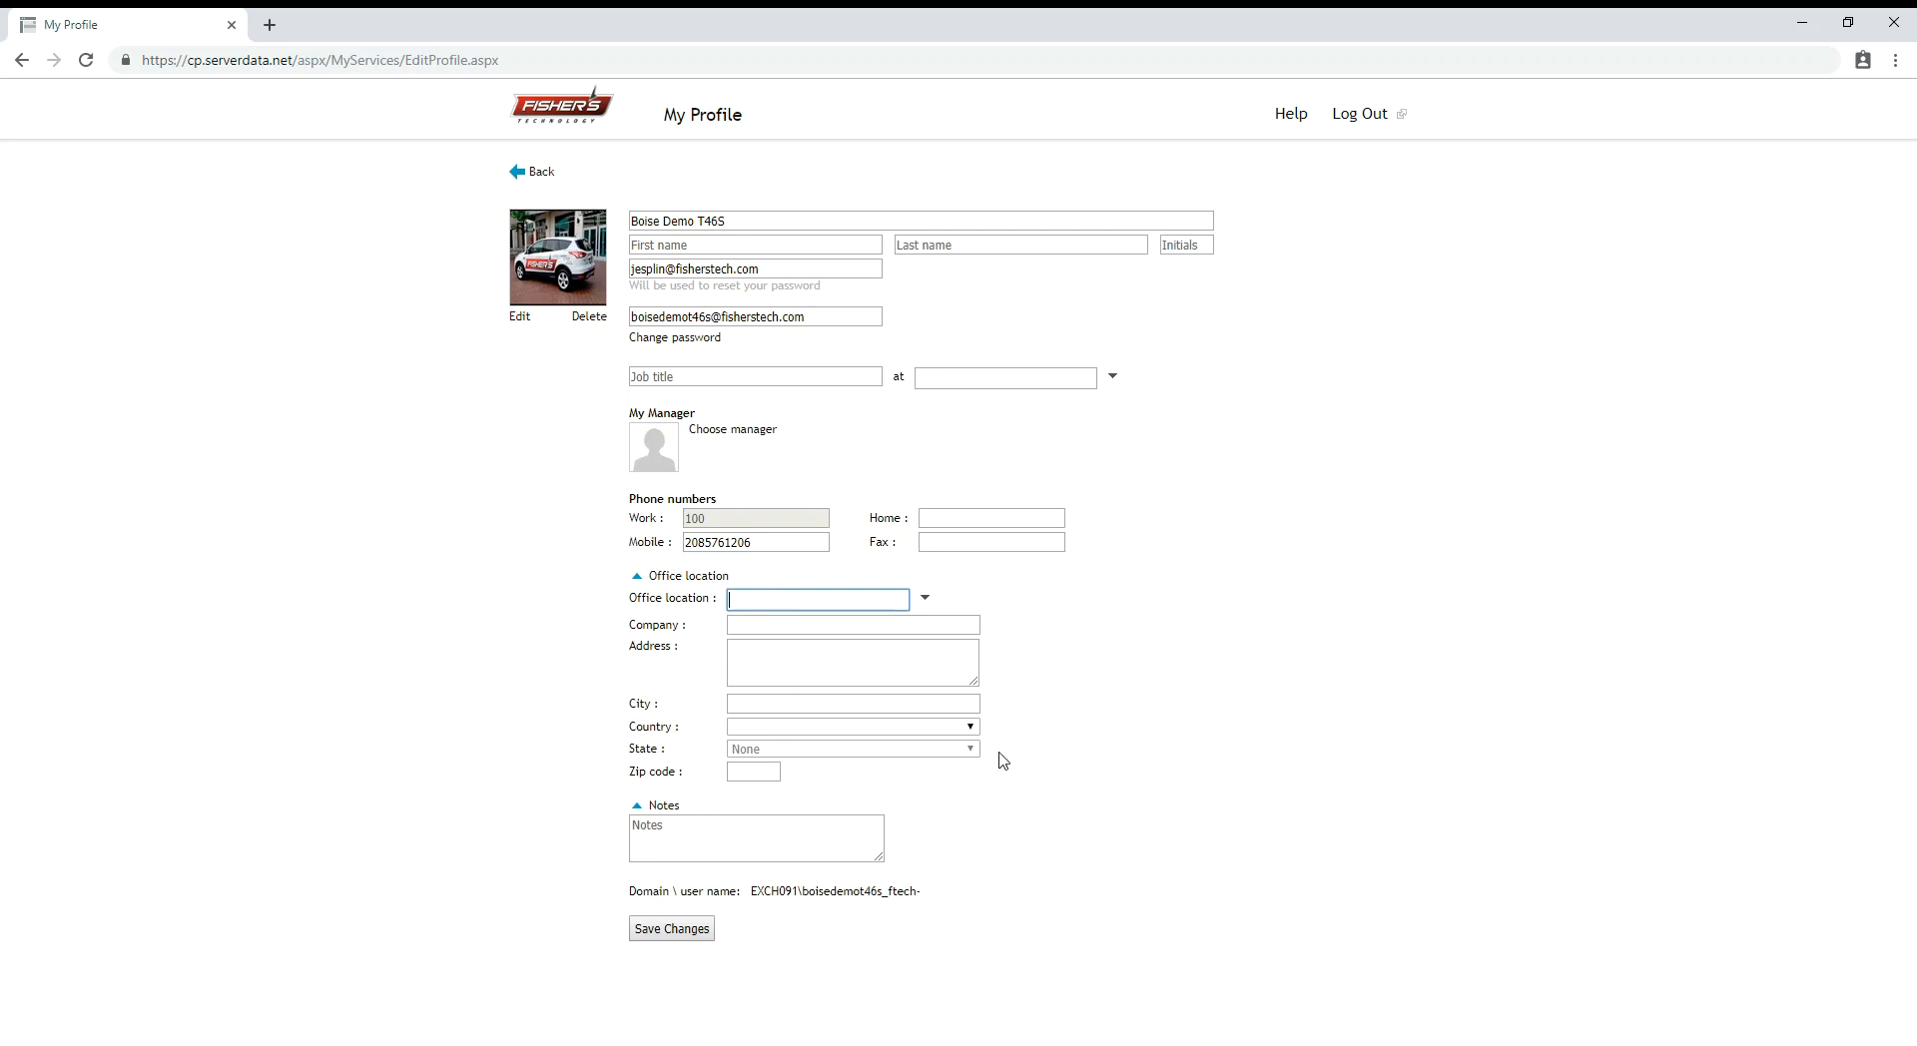
{"action": "left_click", "coordinate": [696, 851]}
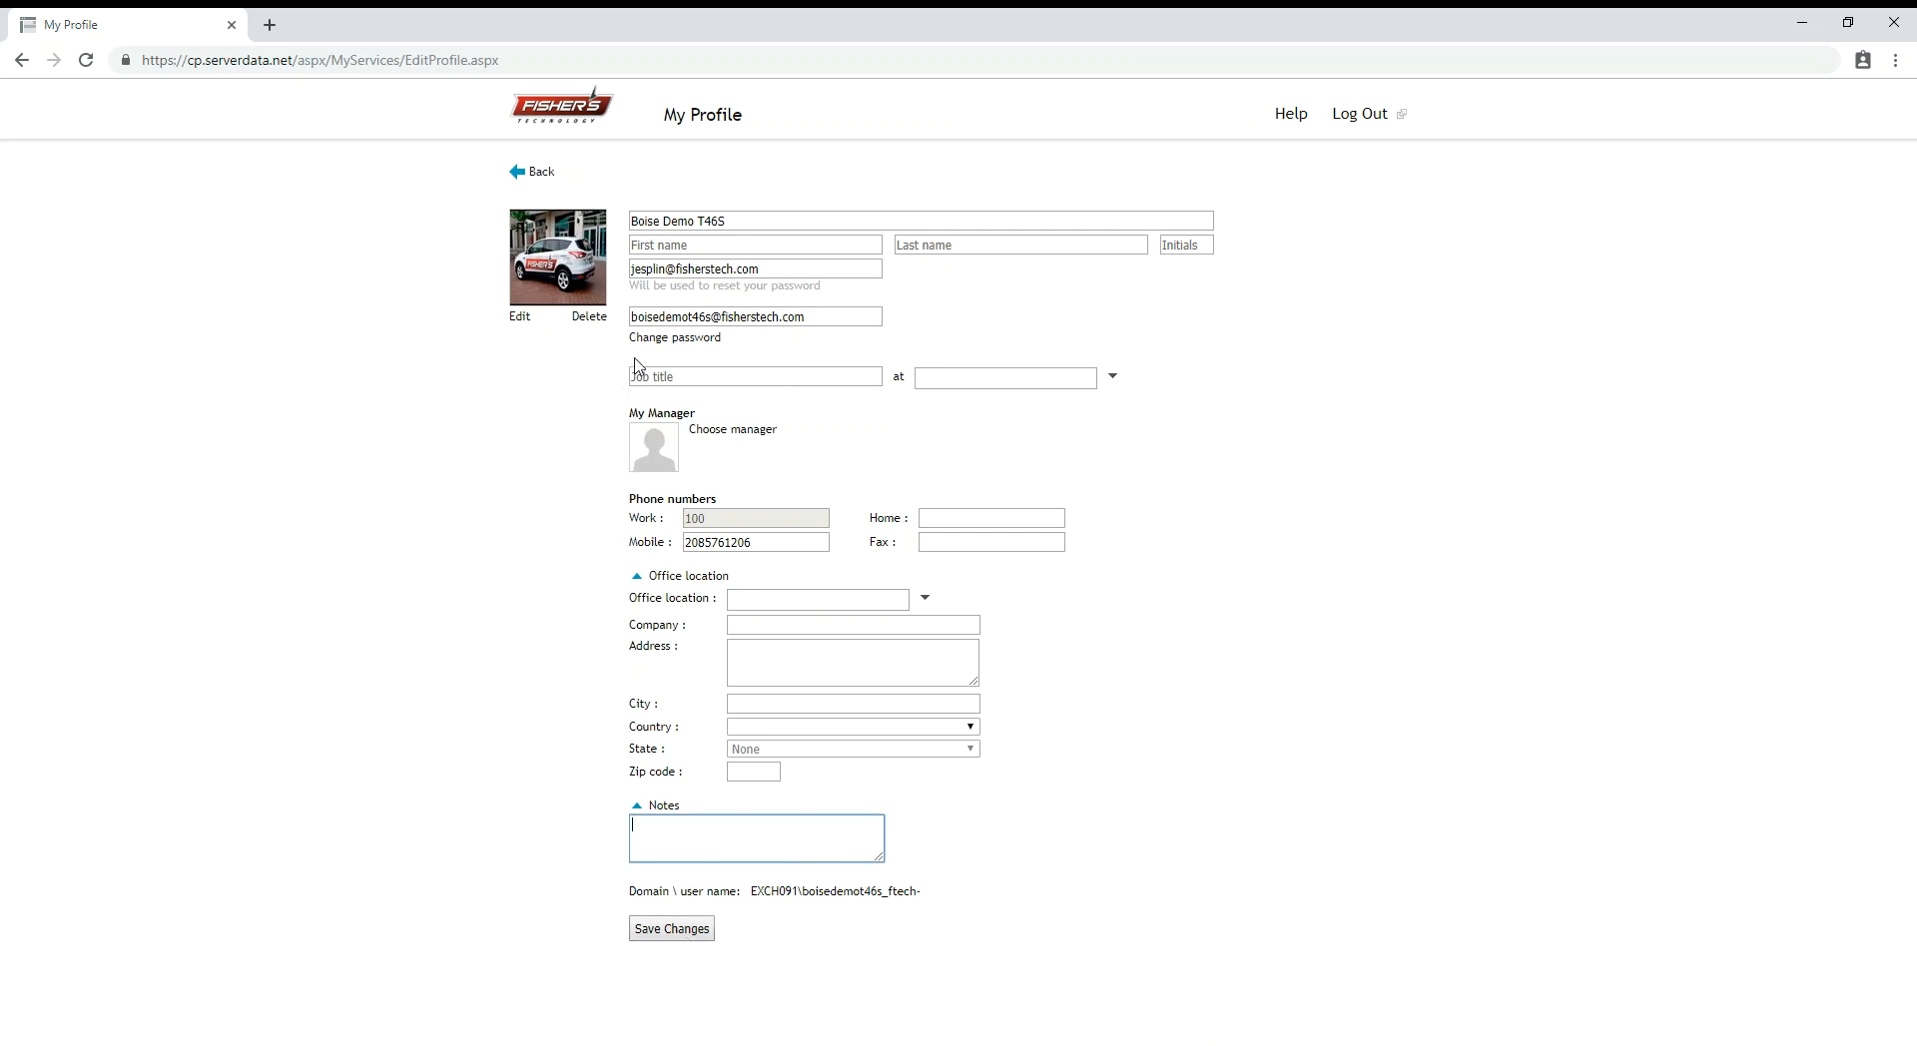
Step: Examine the profile's password-reset email, first name and last name fields without changing them
{"action": "left_click_drag", "start_coordinate": [783, 277], "coordinate": [627, 271]}
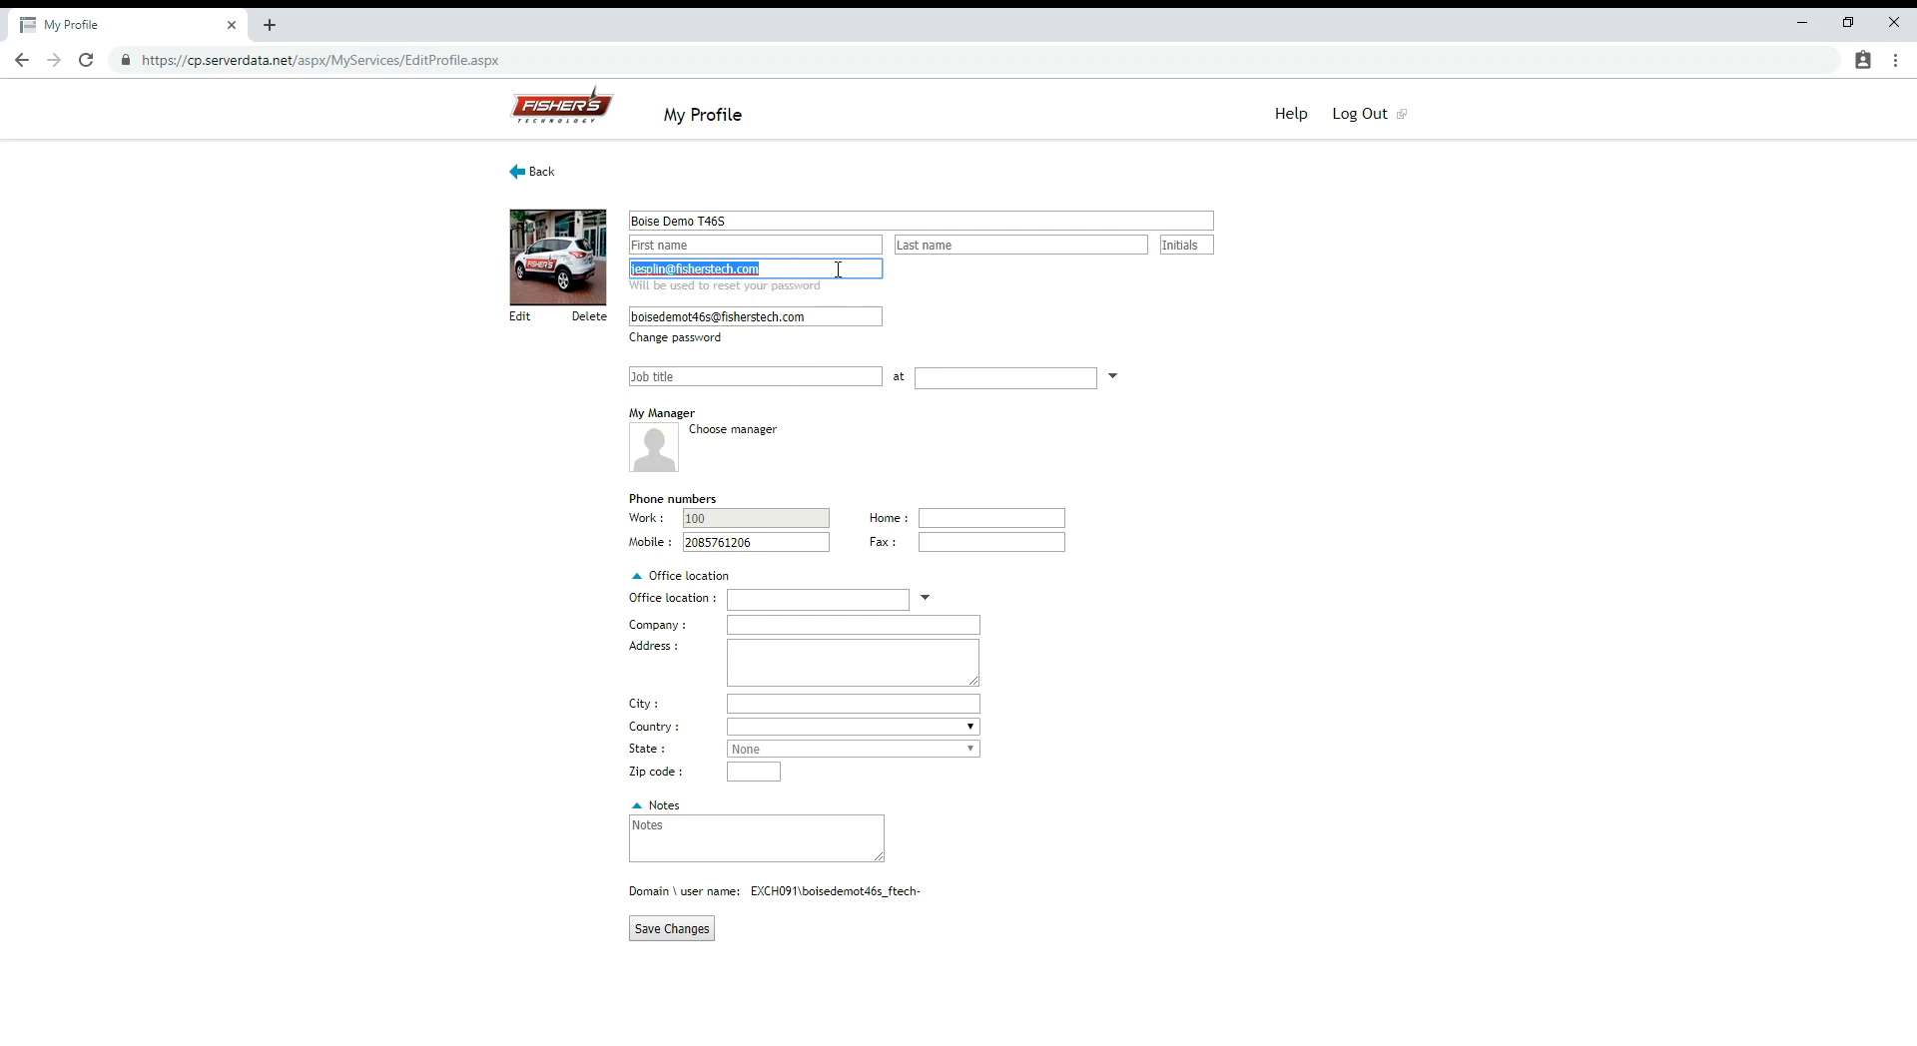
{"action": "left_click", "coordinate": [665, 244]}
{"action": "left_click", "coordinate": [976, 246]}
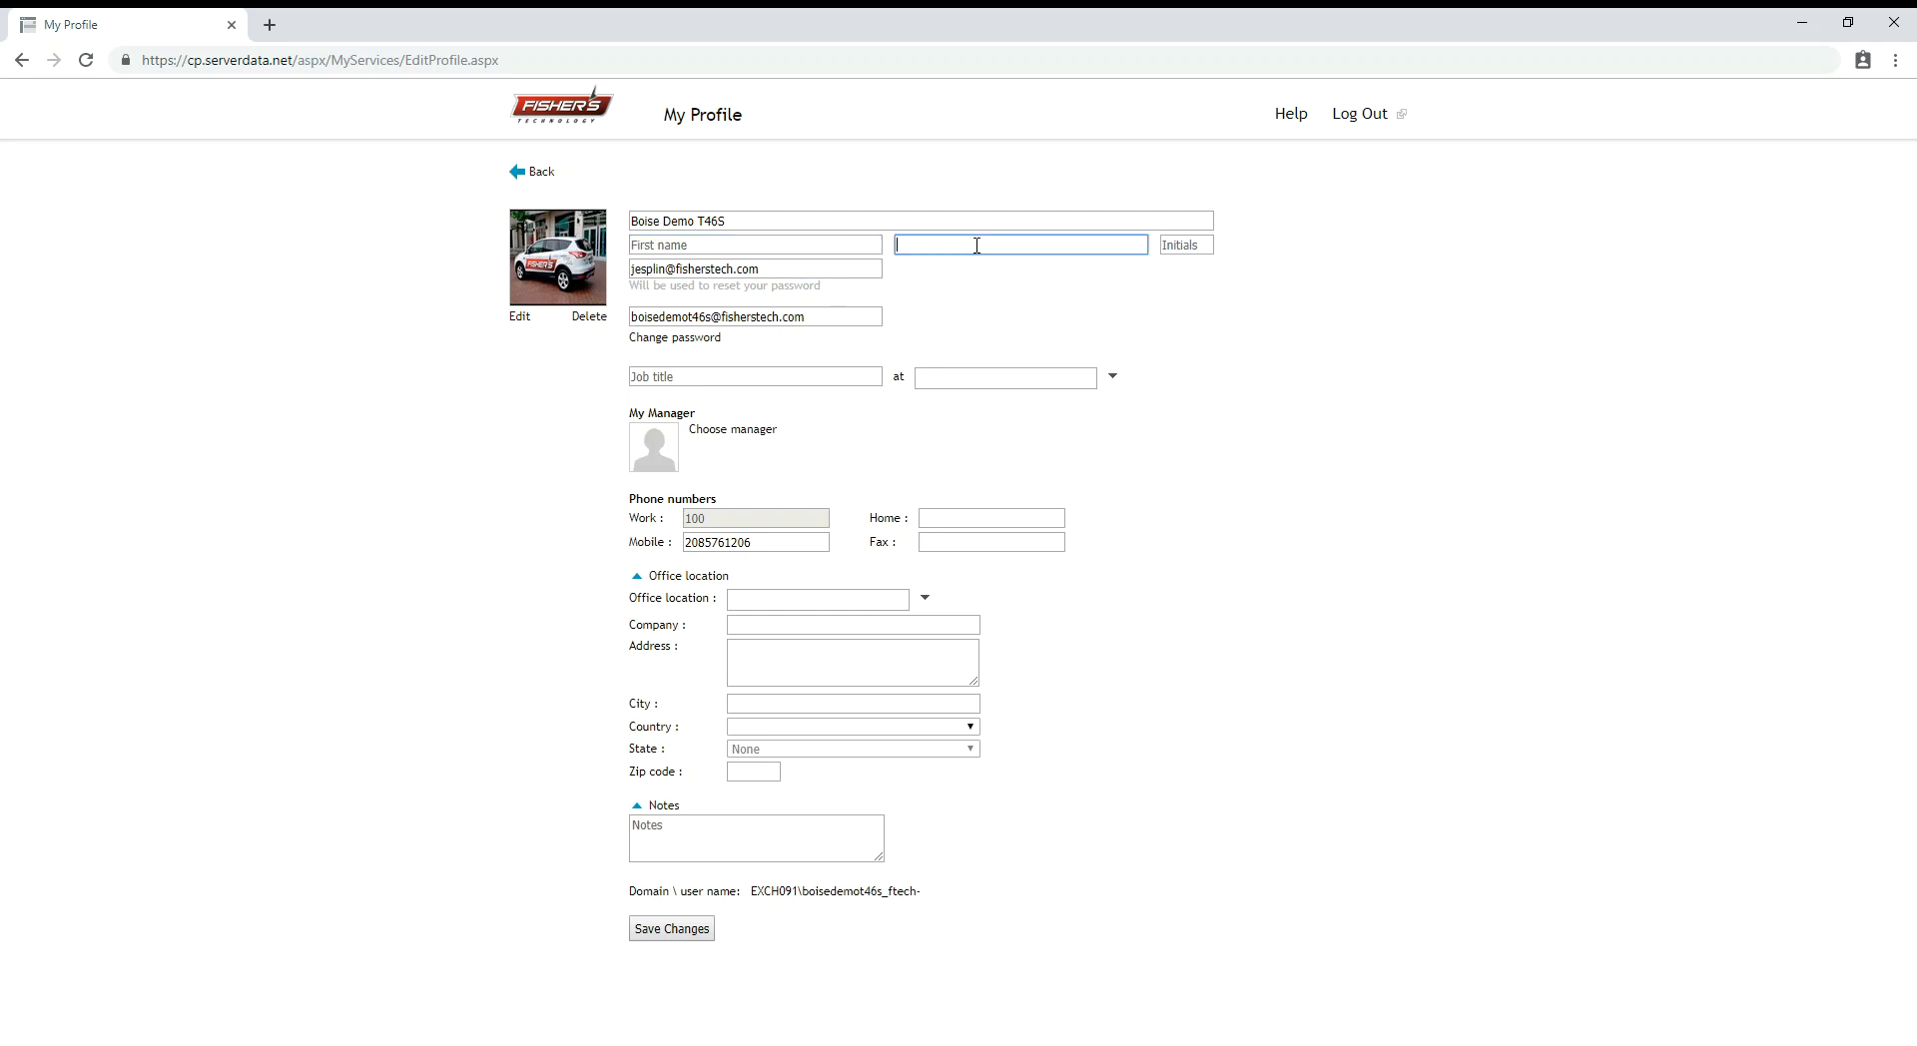
{"action": "left_click", "coordinate": [716, 248]}
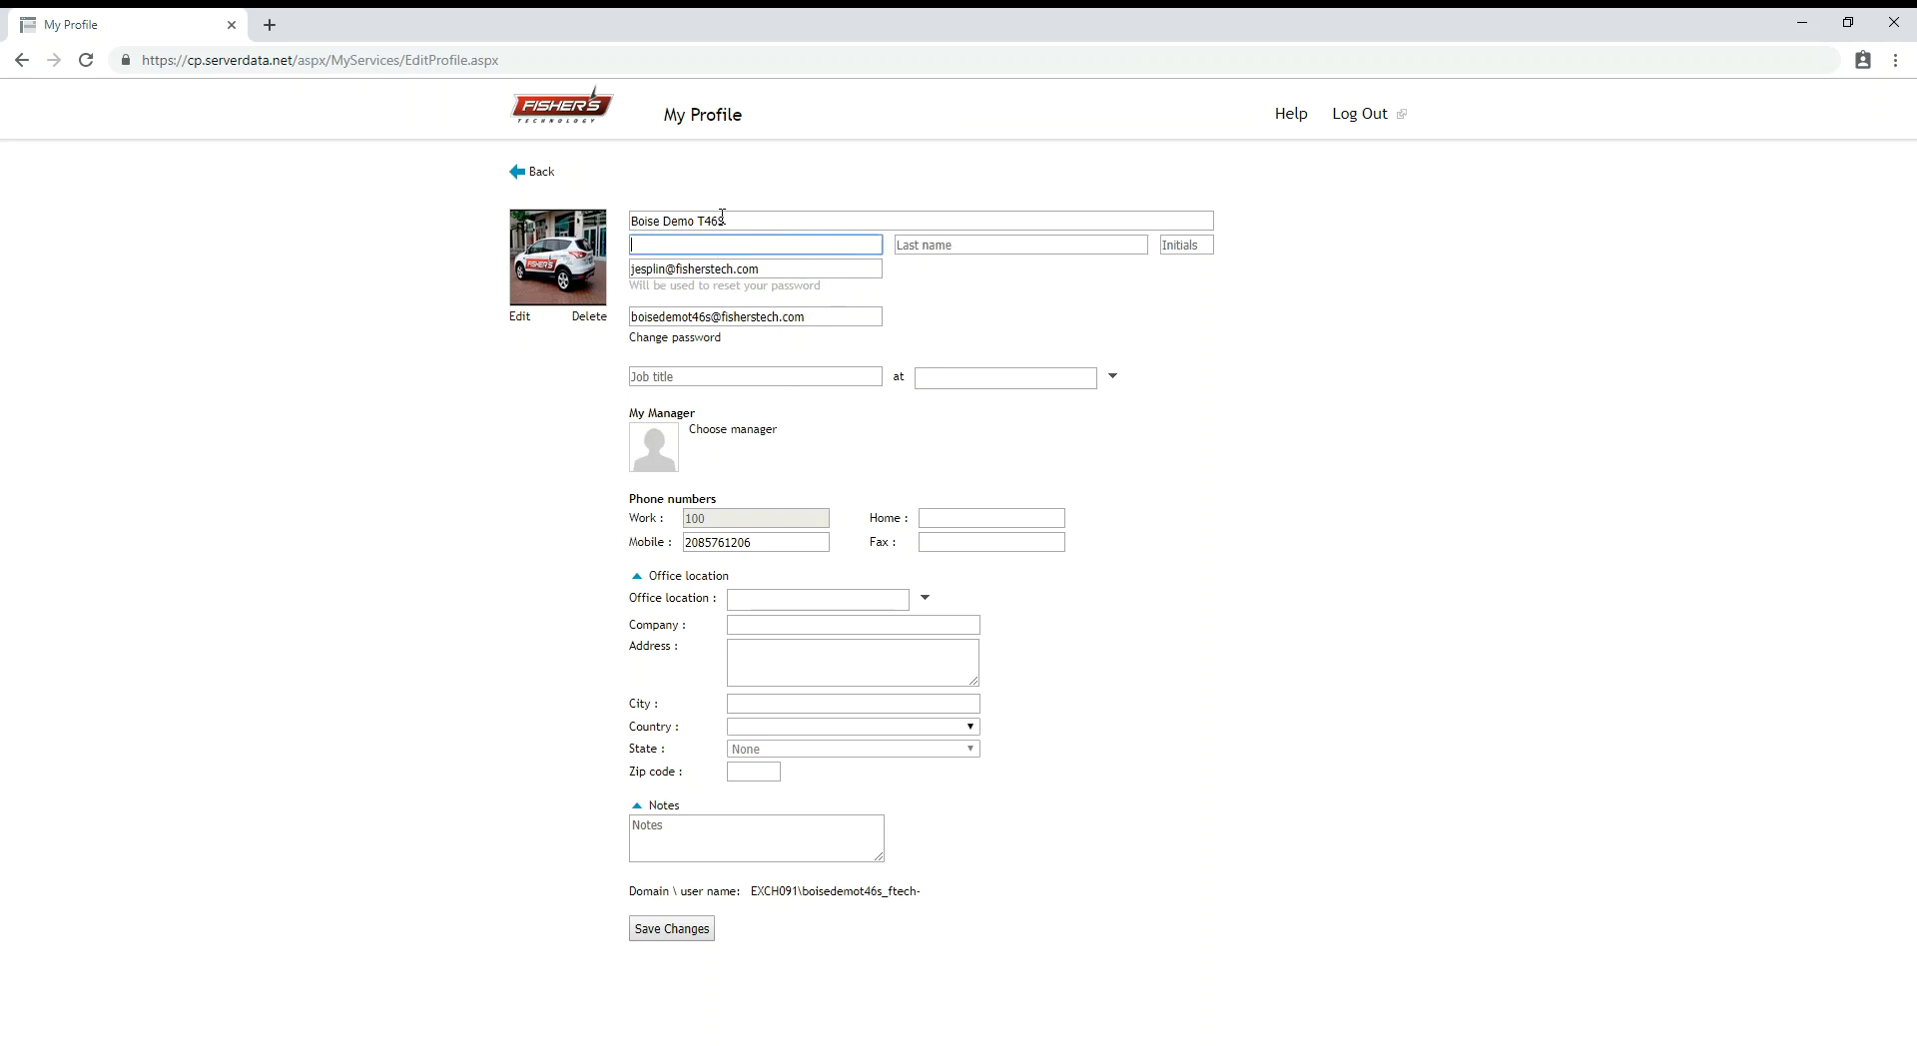
{"action": "left_click", "coordinate": [964, 243]}
{"action": "left_click", "coordinate": [730, 251]}
{"action": "left_click", "coordinate": [691, 268]}
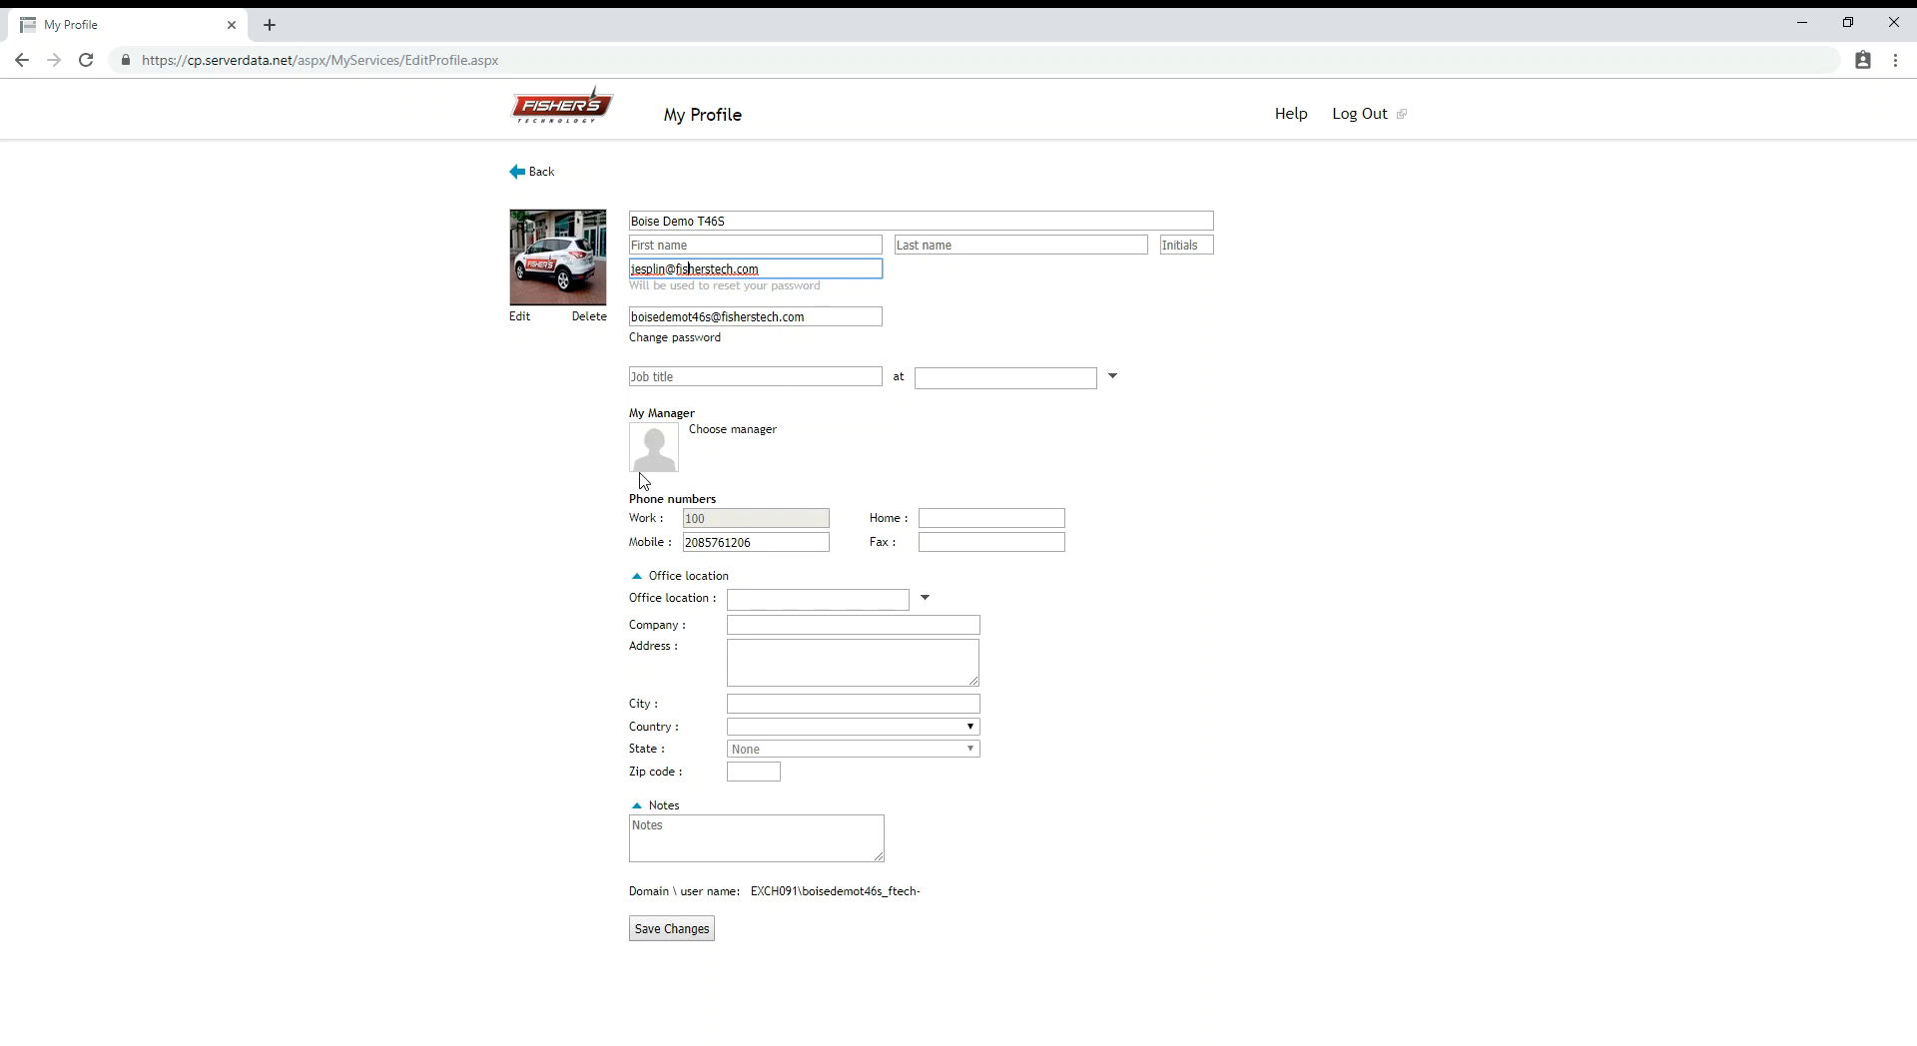
Step: View the profile photo upload options and return to the My Services dashboard without saving
{"action": "left_click", "coordinate": [516, 319]}
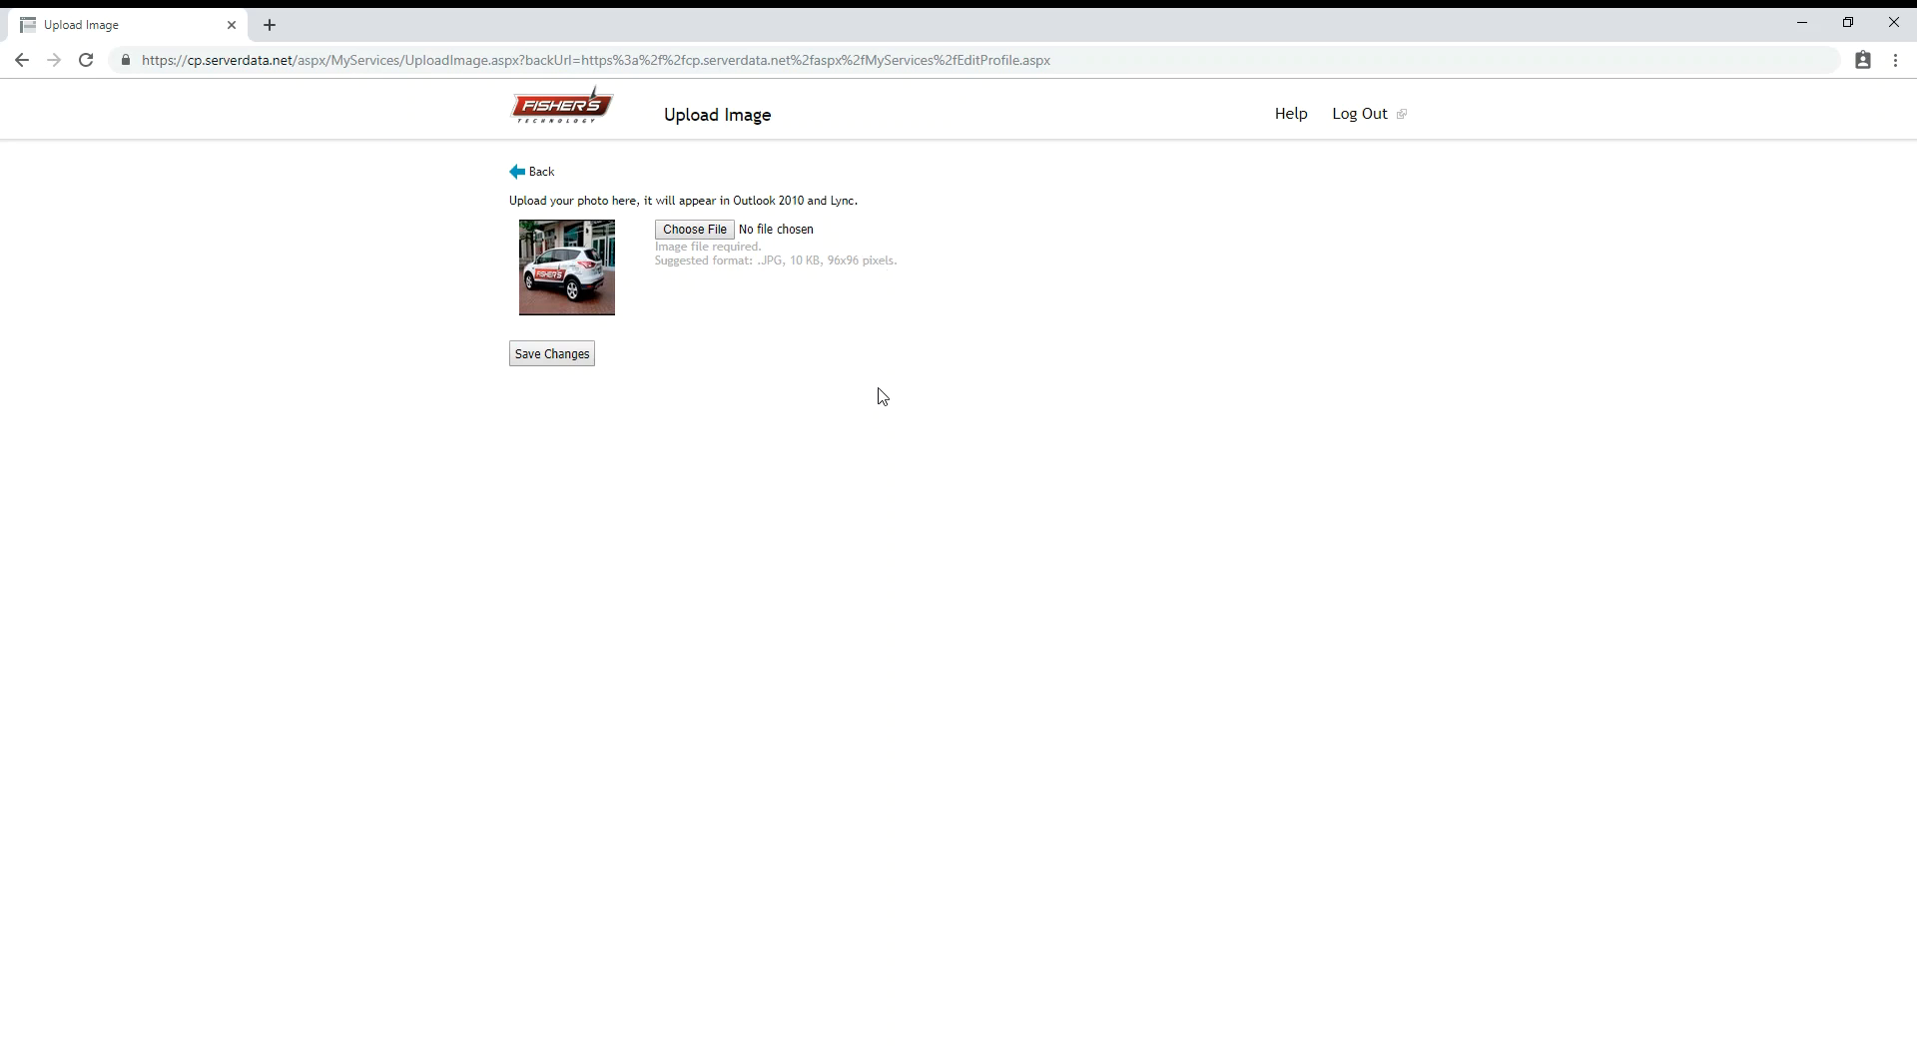
{"action": "left_click", "coordinate": [542, 176]}
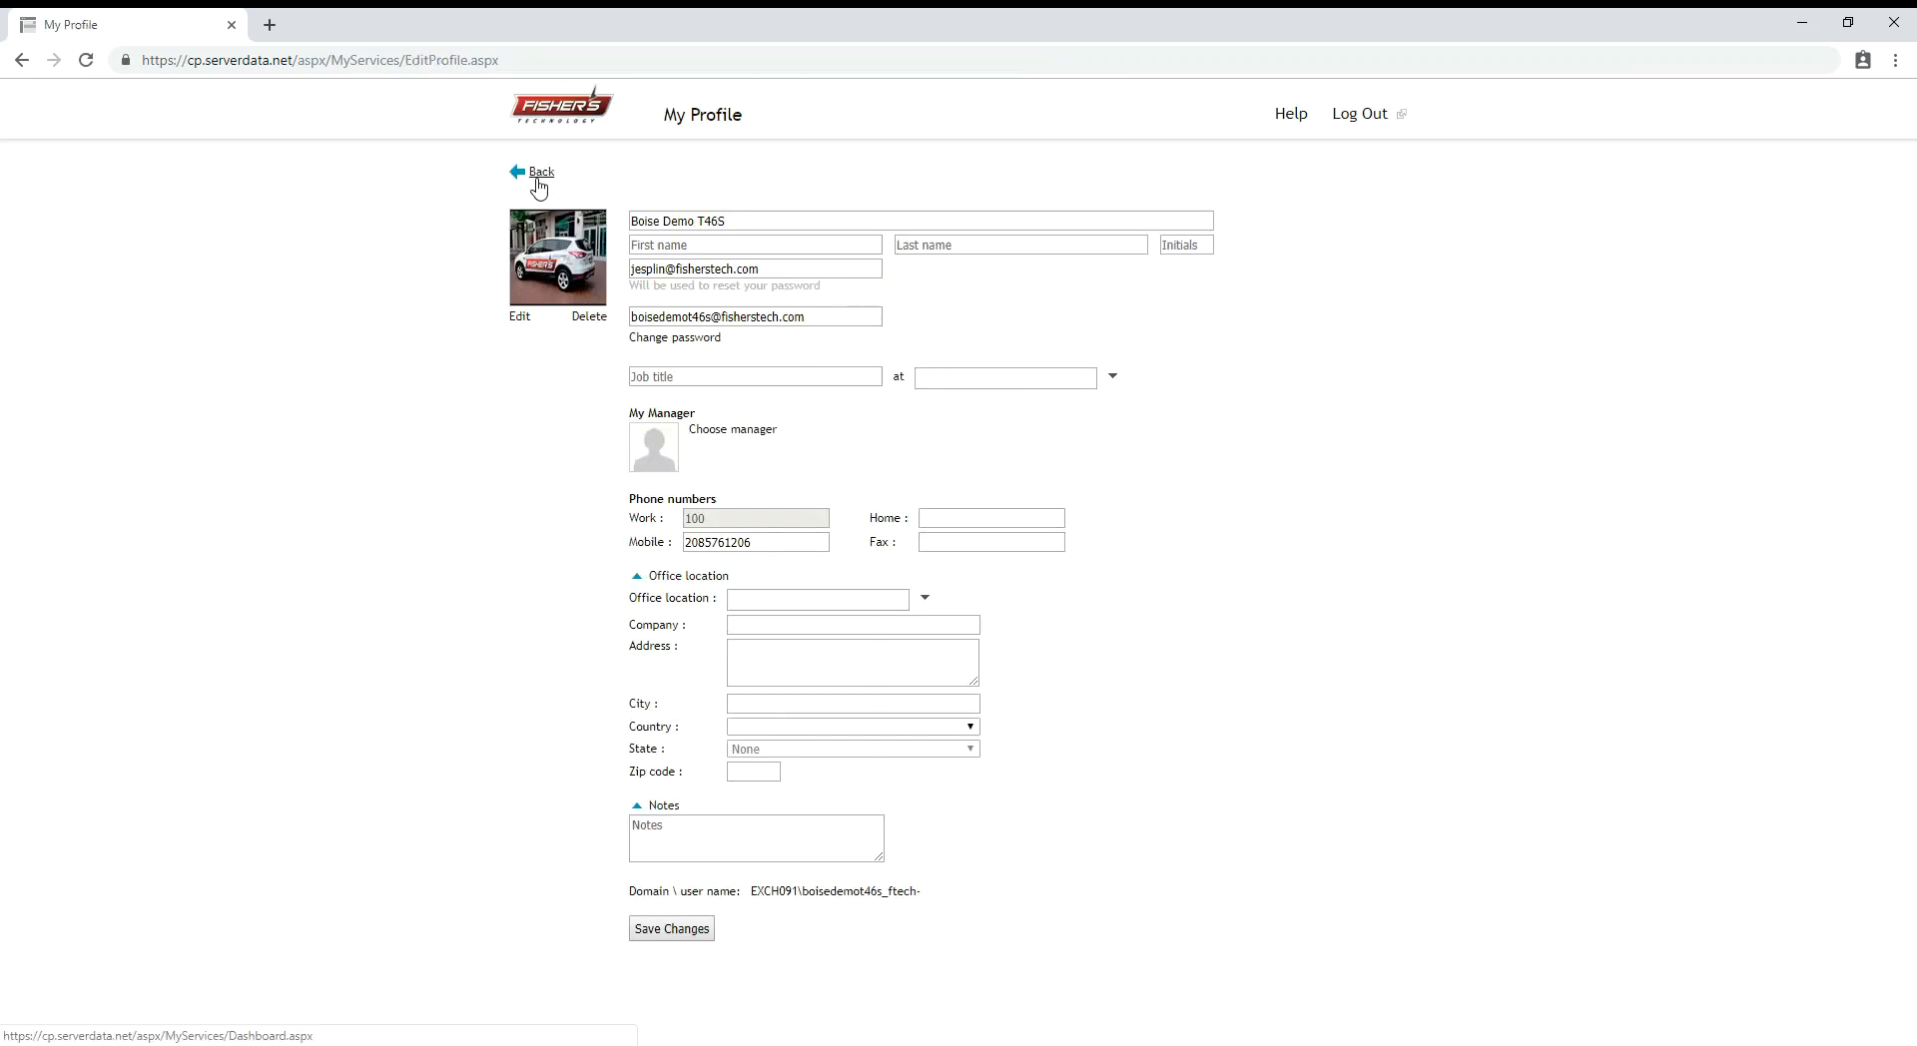
{"action": "left_click", "coordinate": [539, 179]}
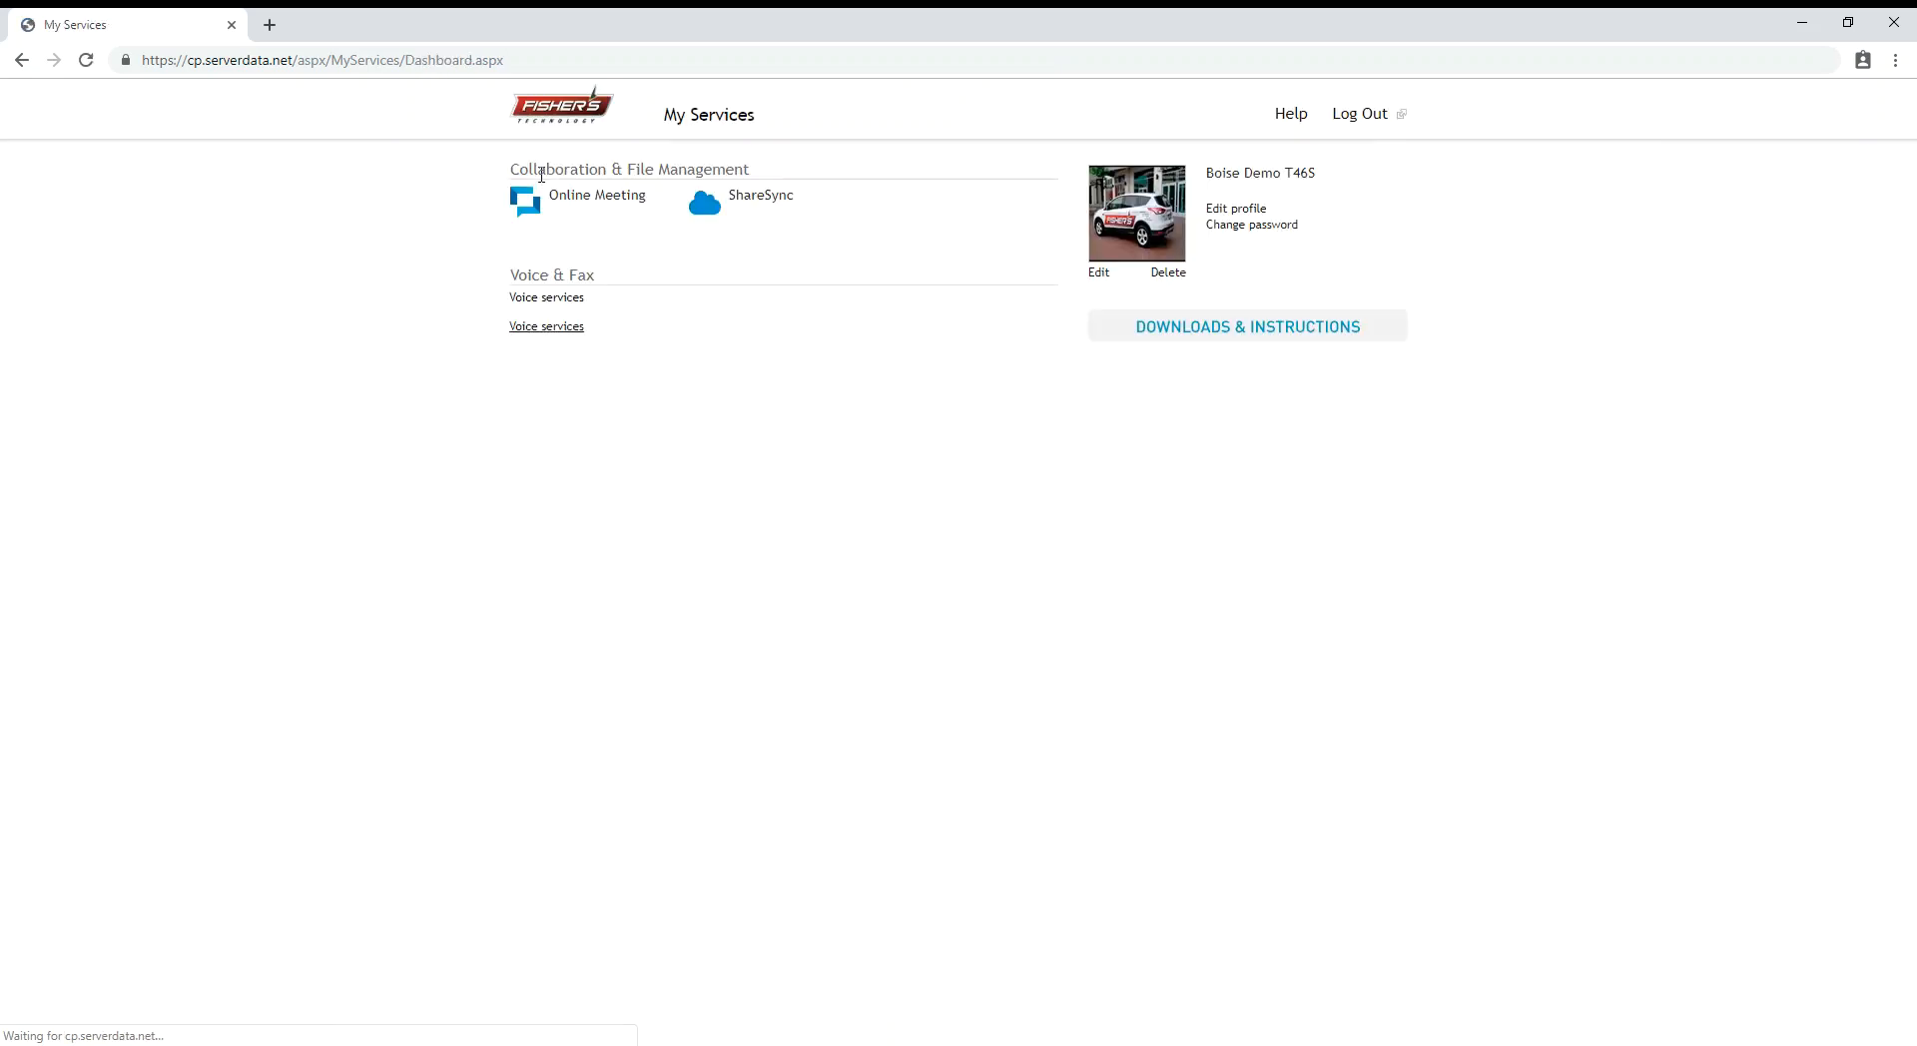